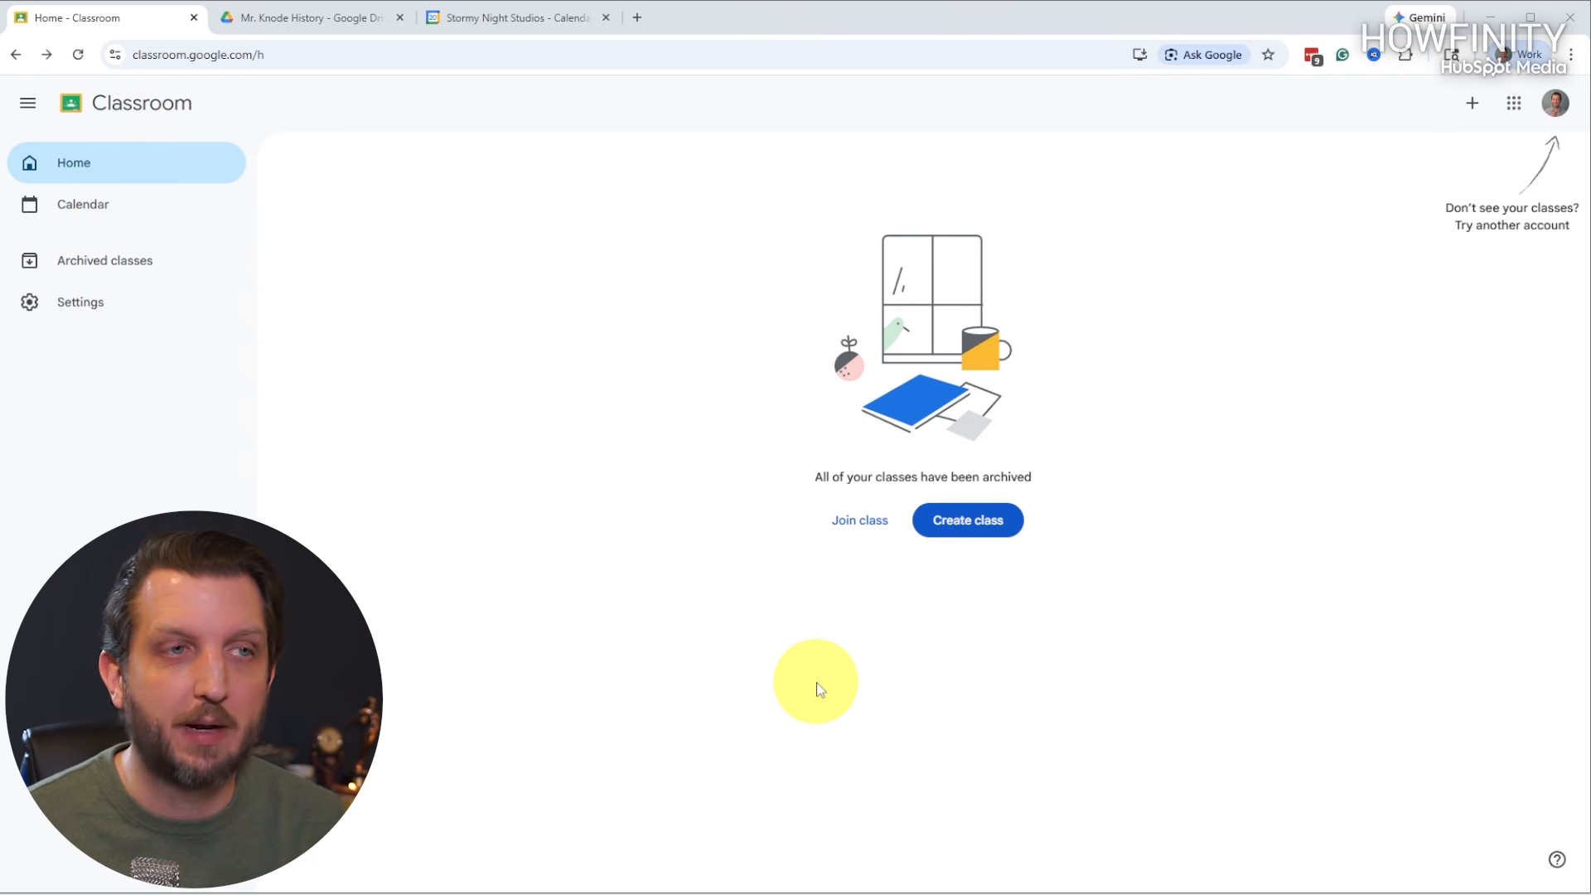
# Look through the list of Google apps for the Classroom entry and close the list.
pyautogui.click(1514, 107)
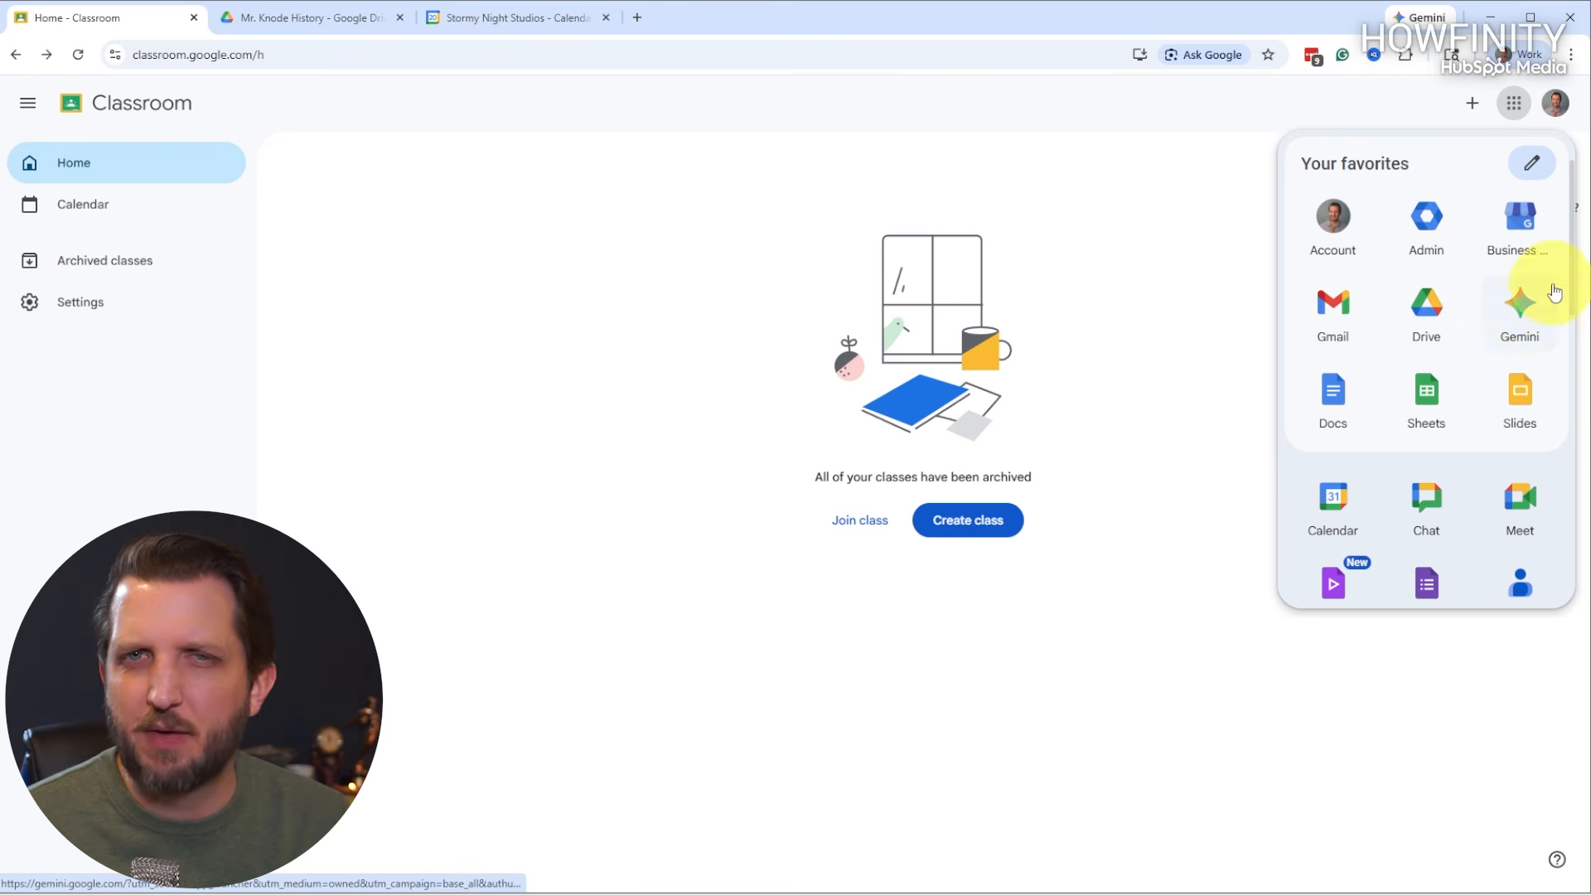
pyautogui.scroll(-3, 1502, 344)
pyautogui.scroll(-9, 1487, 349)
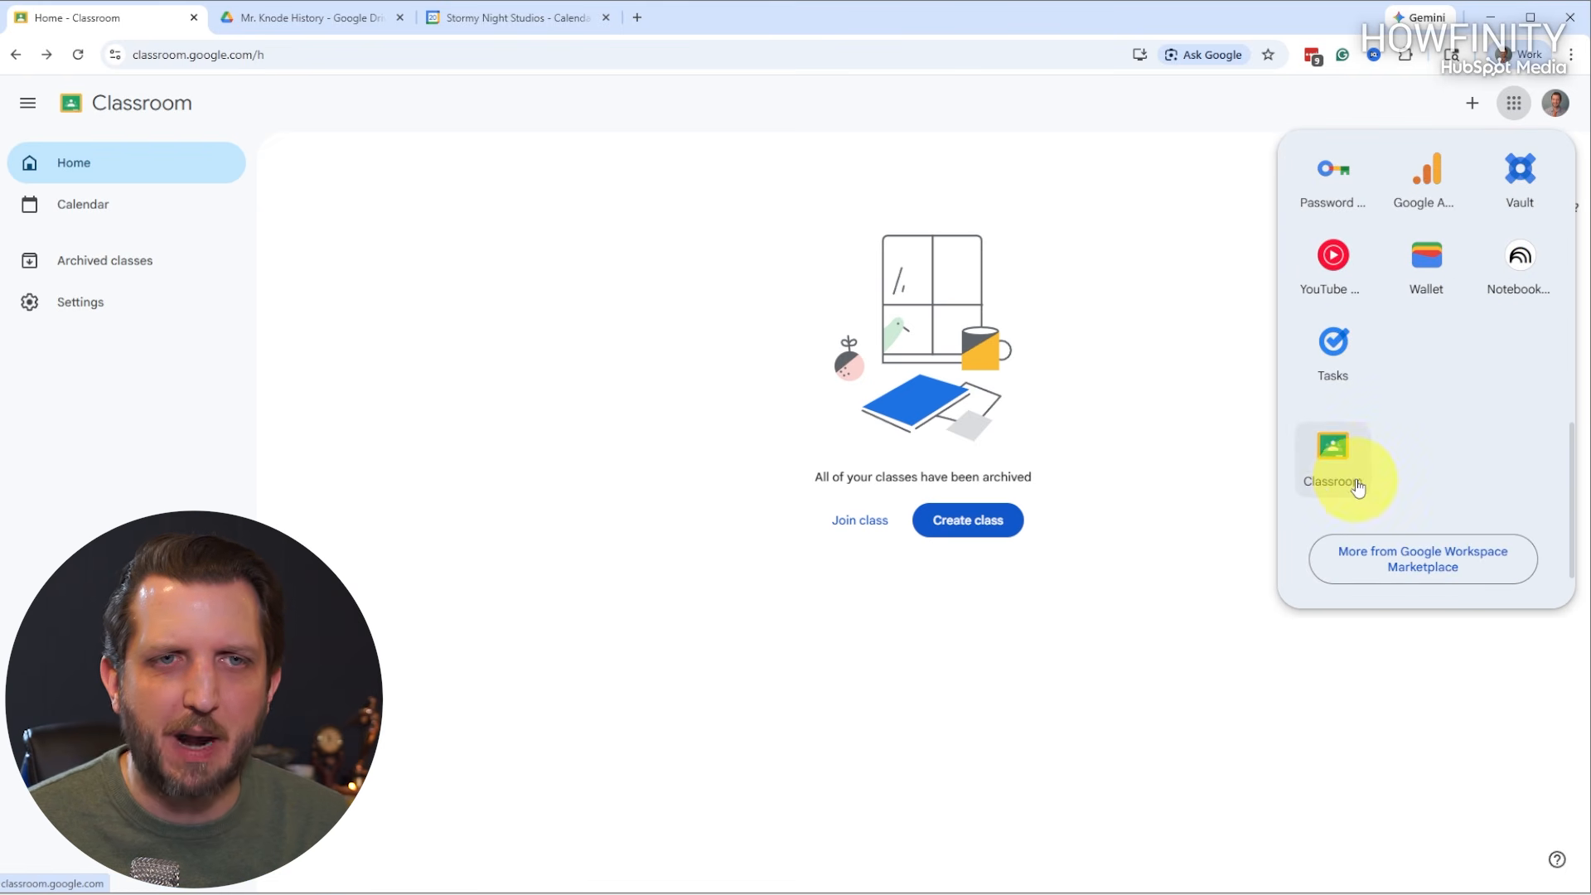
pyautogui.click(1408, 584)
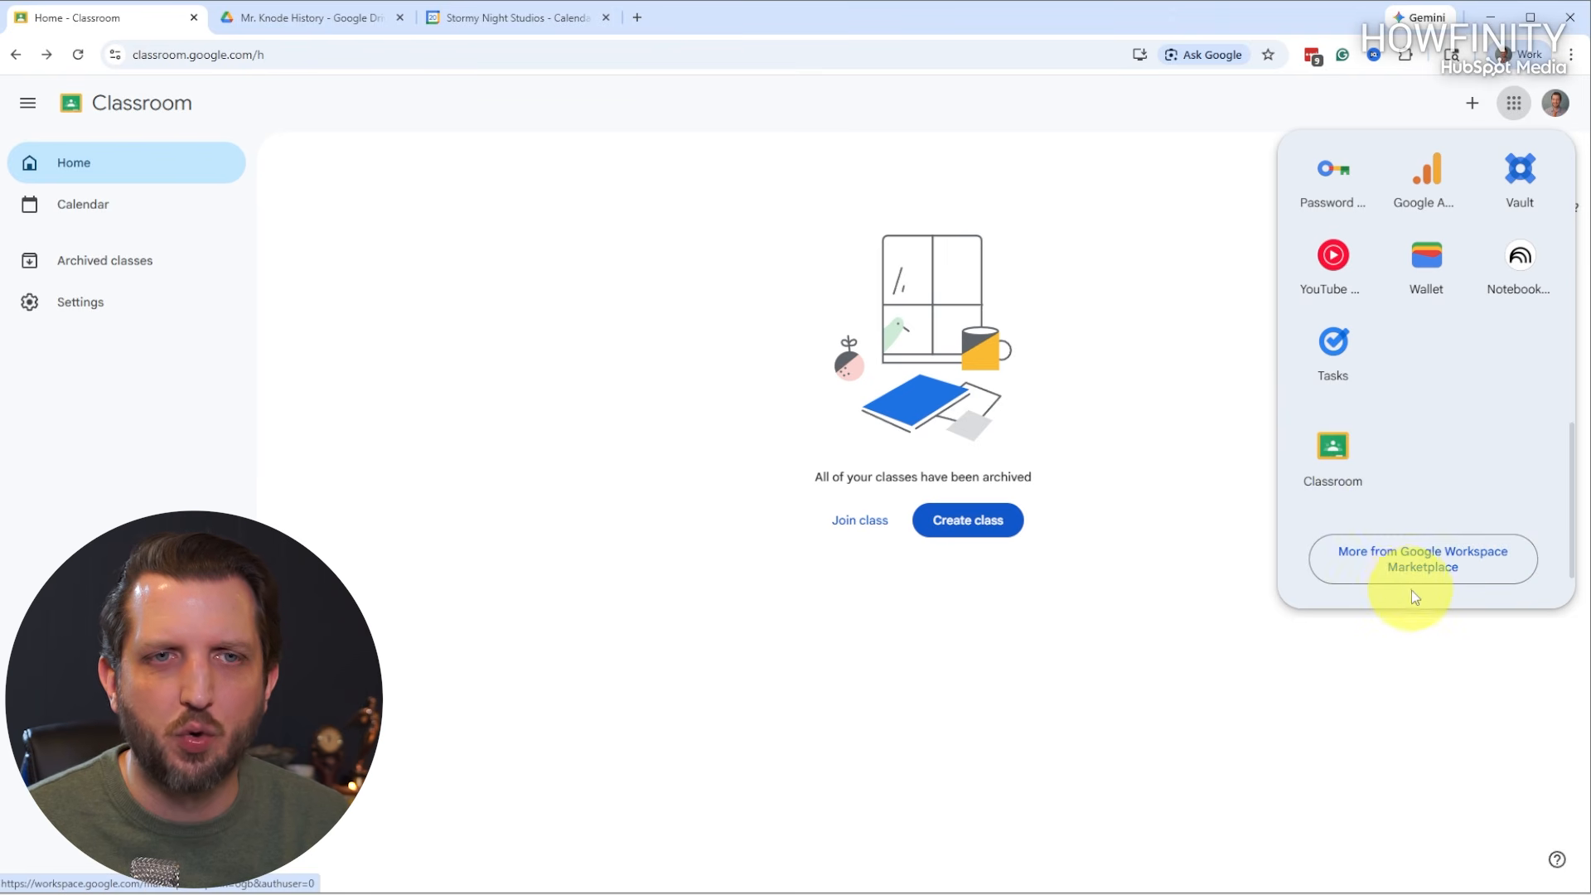
pyautogui.click(1163, 190)
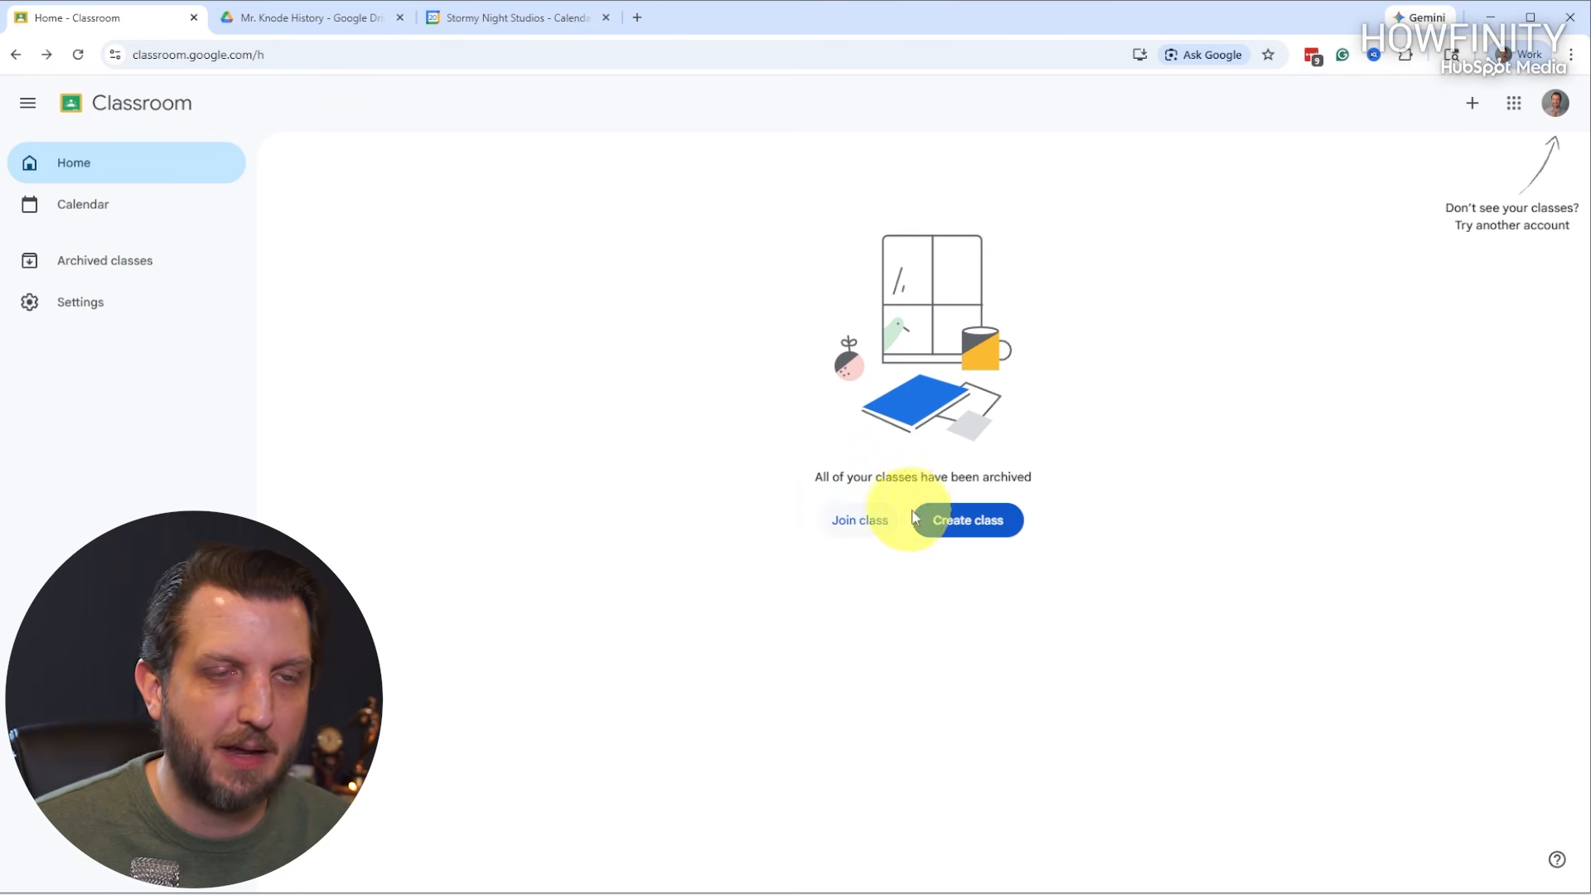
# Create a class named with the teacher's title and surname followed by "History Class", leaving section, subject and room blank.
pyautogui.click(980, 533)
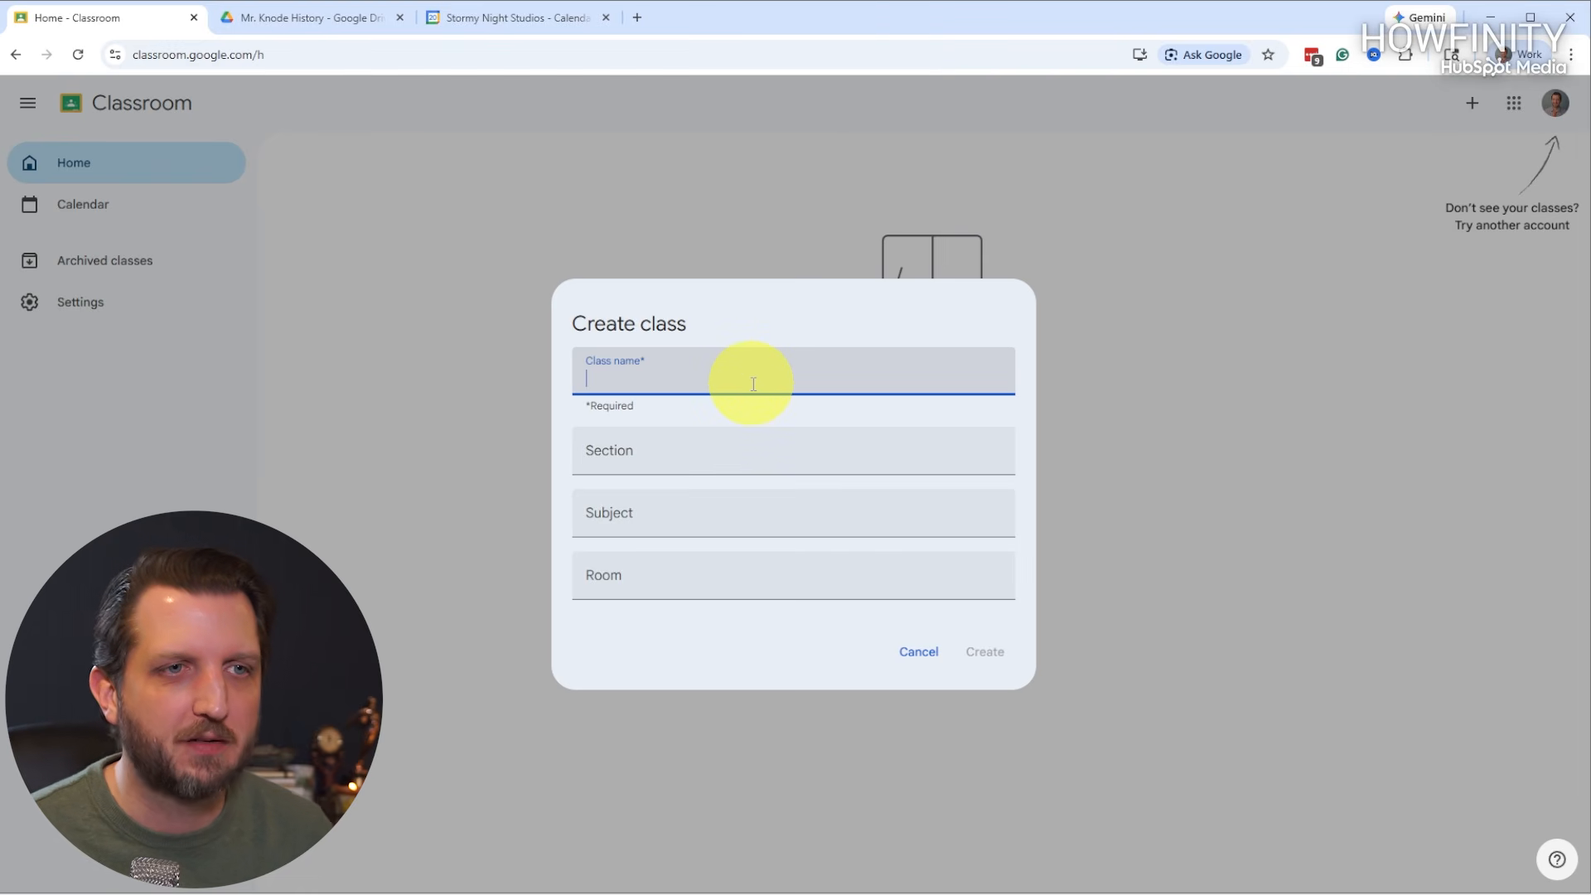
pyautogui.write('Mr. Knode History Class')
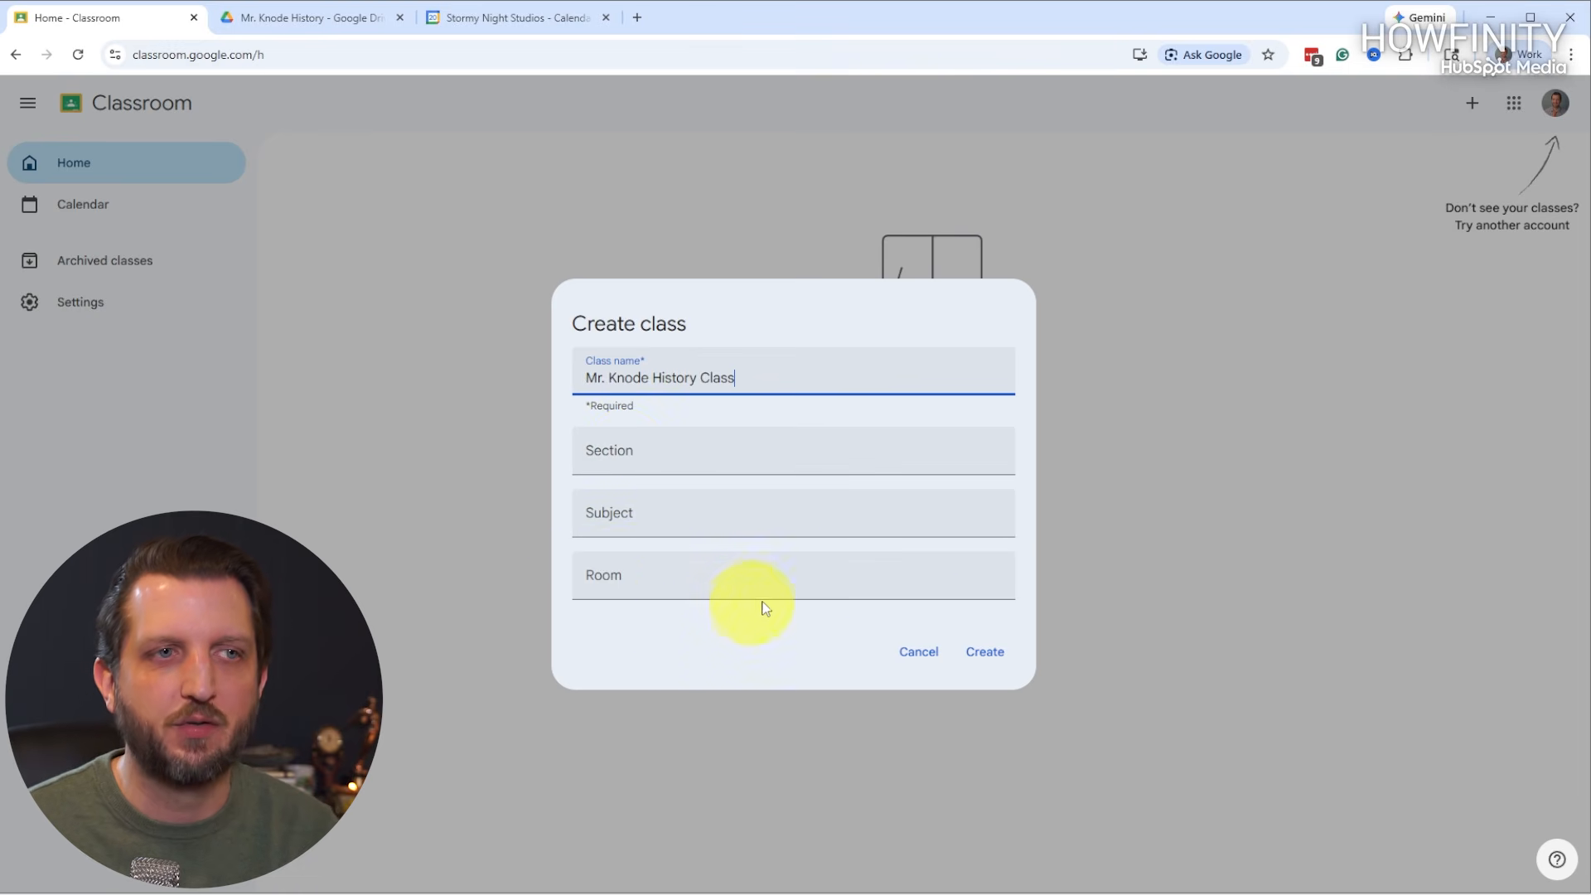
pyautogui.click(1004, 654)
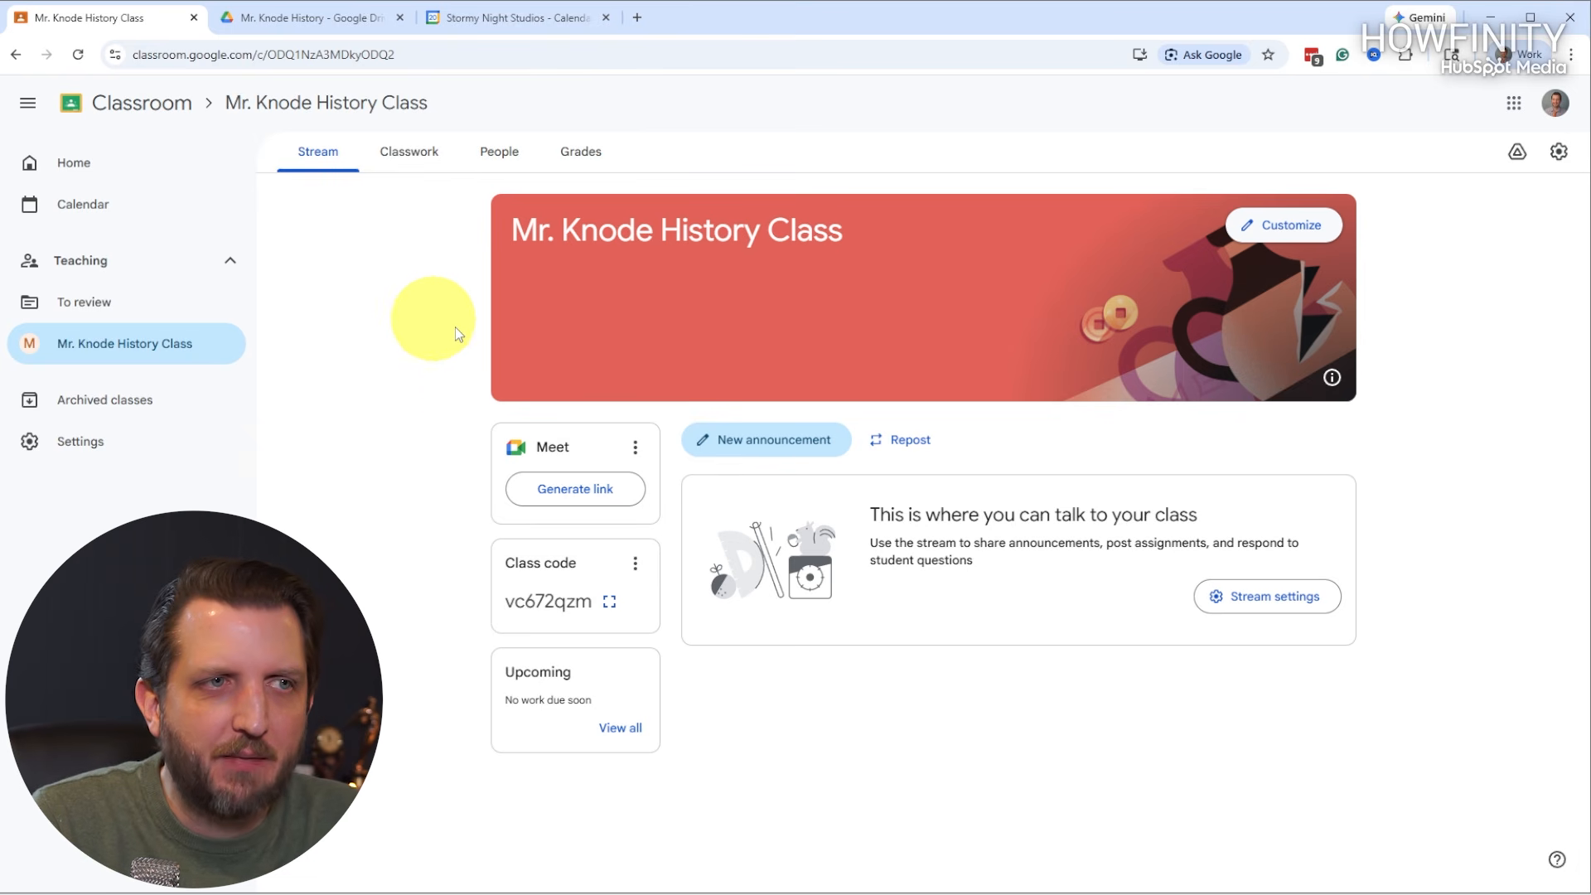
# Customize the class's stream header with the English & History theme image showing a quill, flag stripes and a document.
pyautogui.click(95, 177)
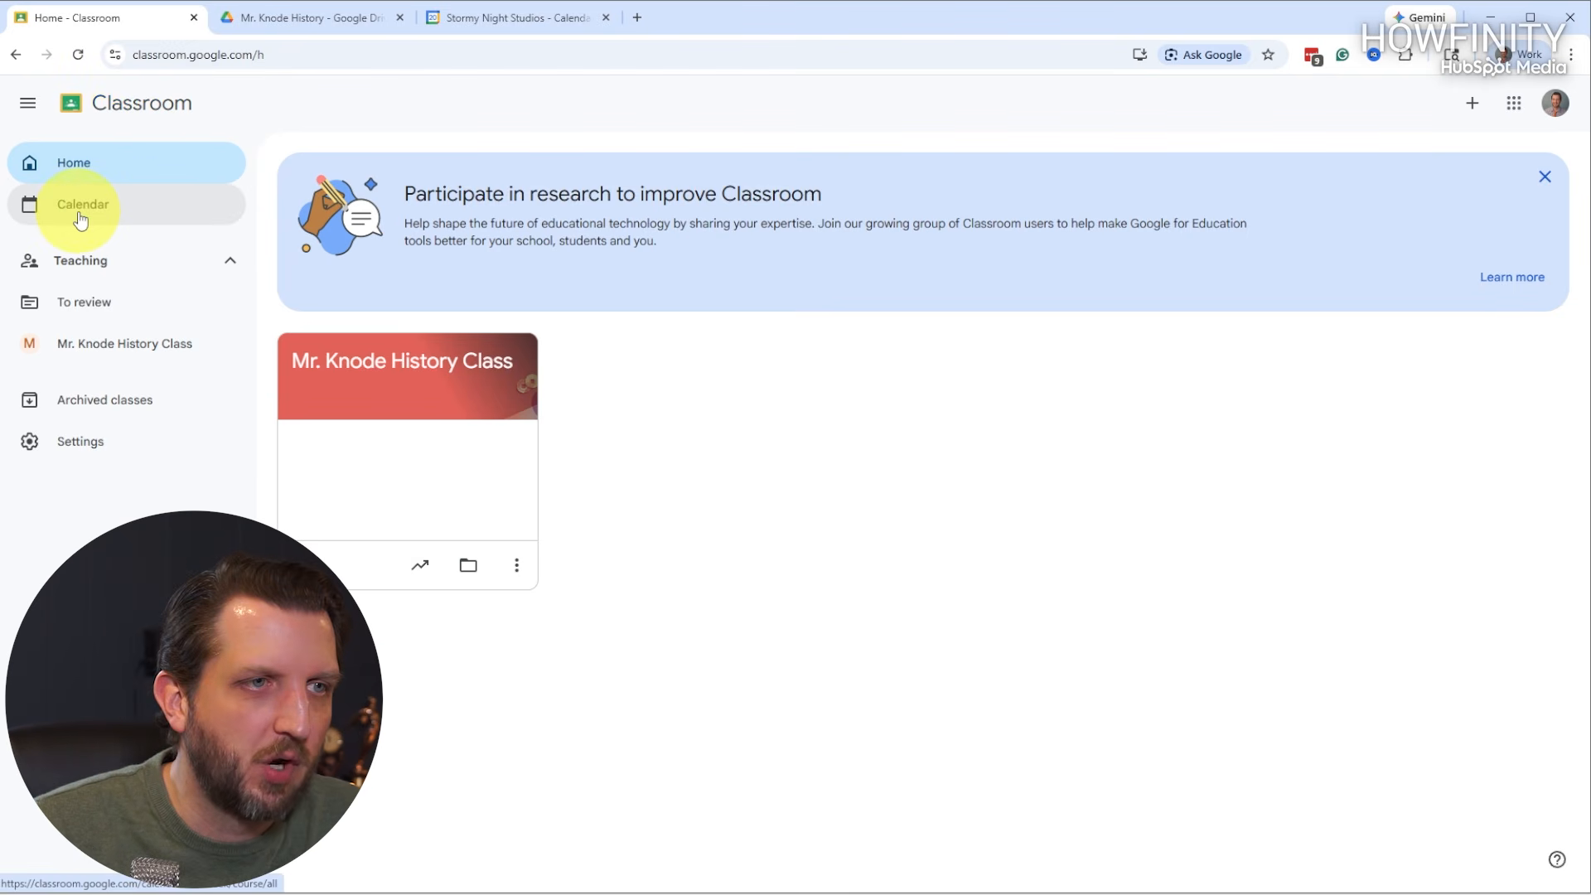
pyautogui.click(96, 348)
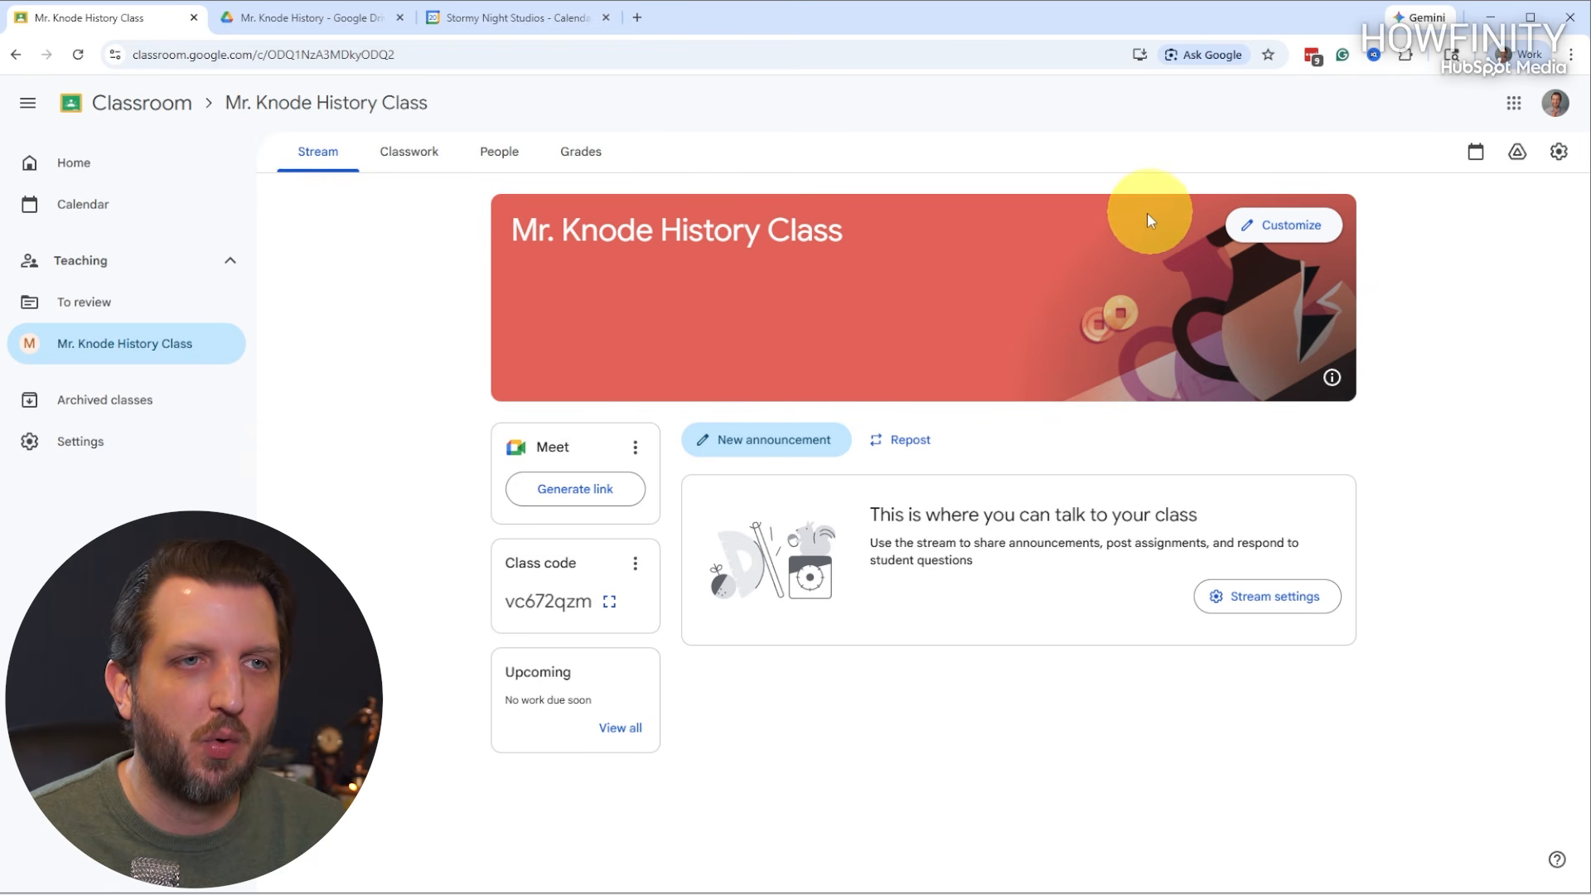
pyautogui.click(1281, 236)
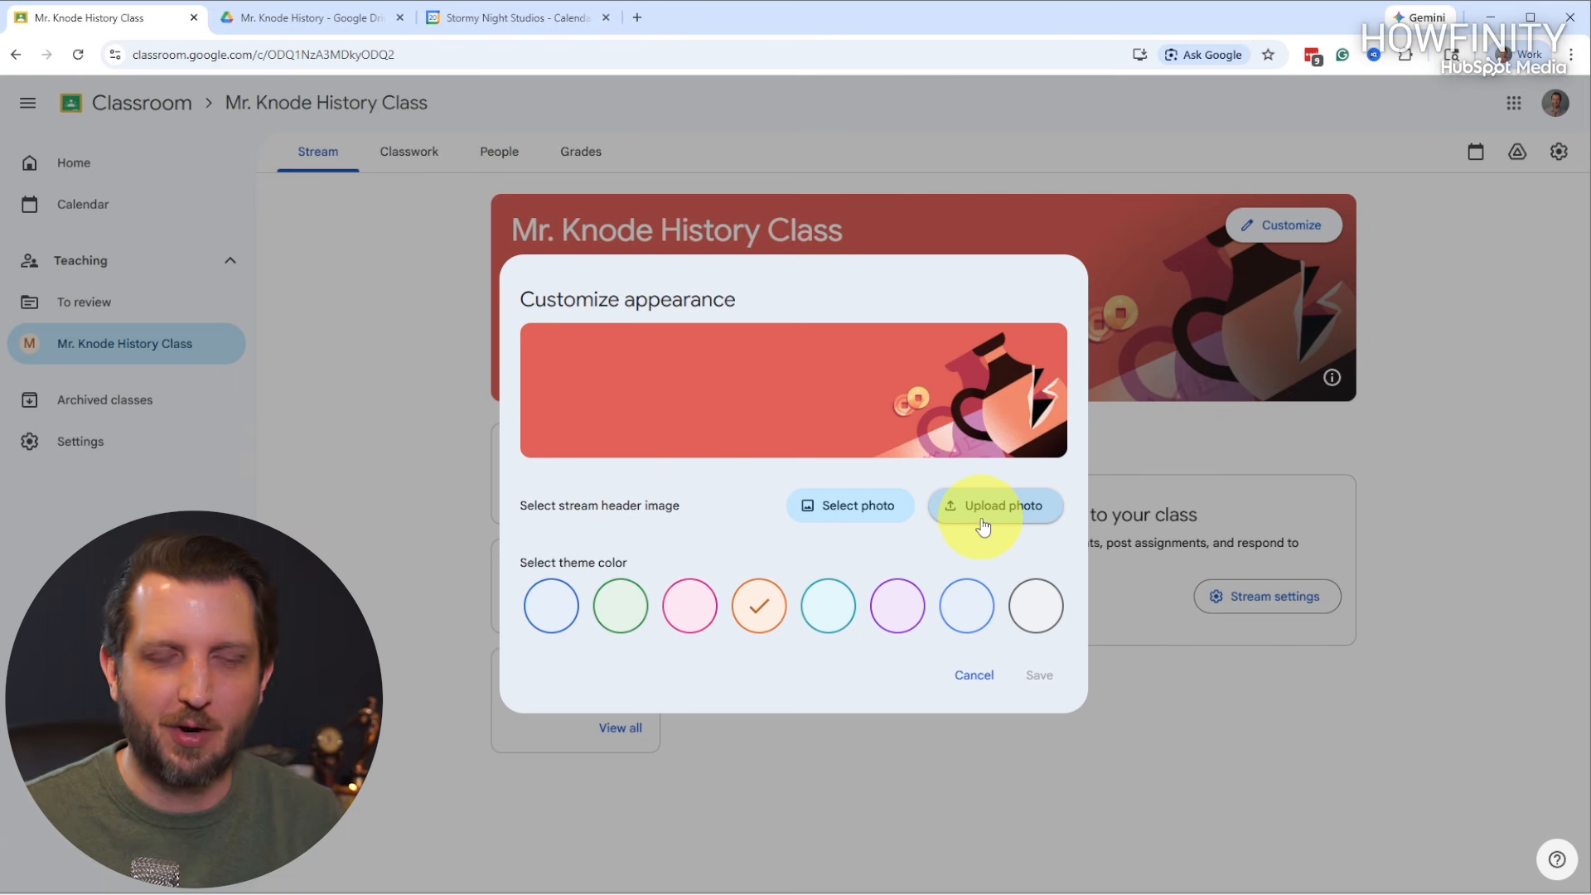
pyautogui.click(856, 512)
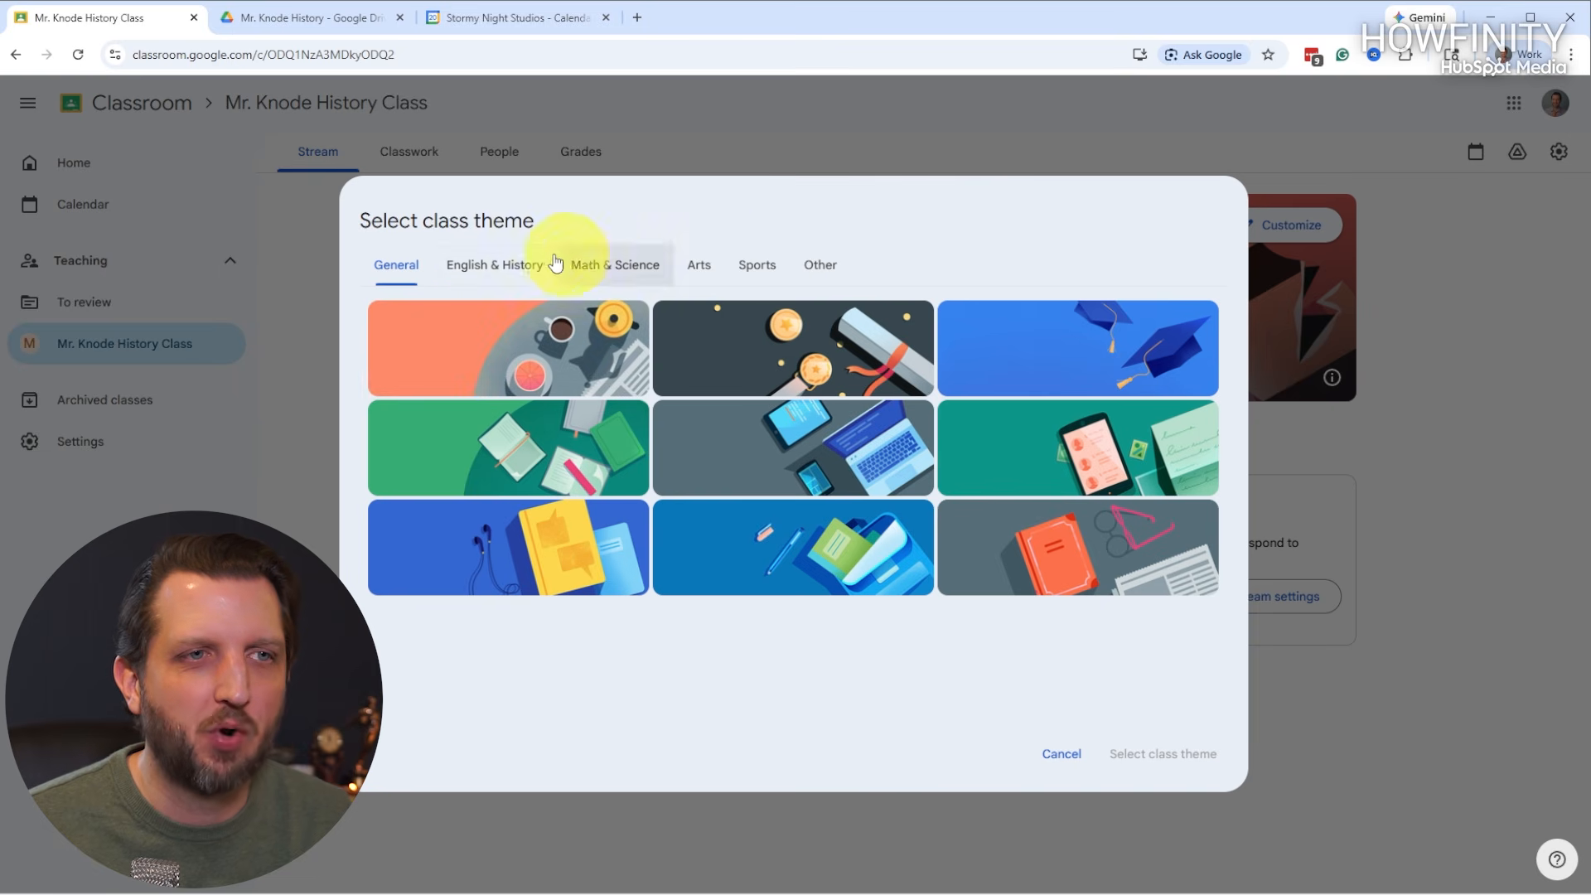
pyautogui.click(495, 272)
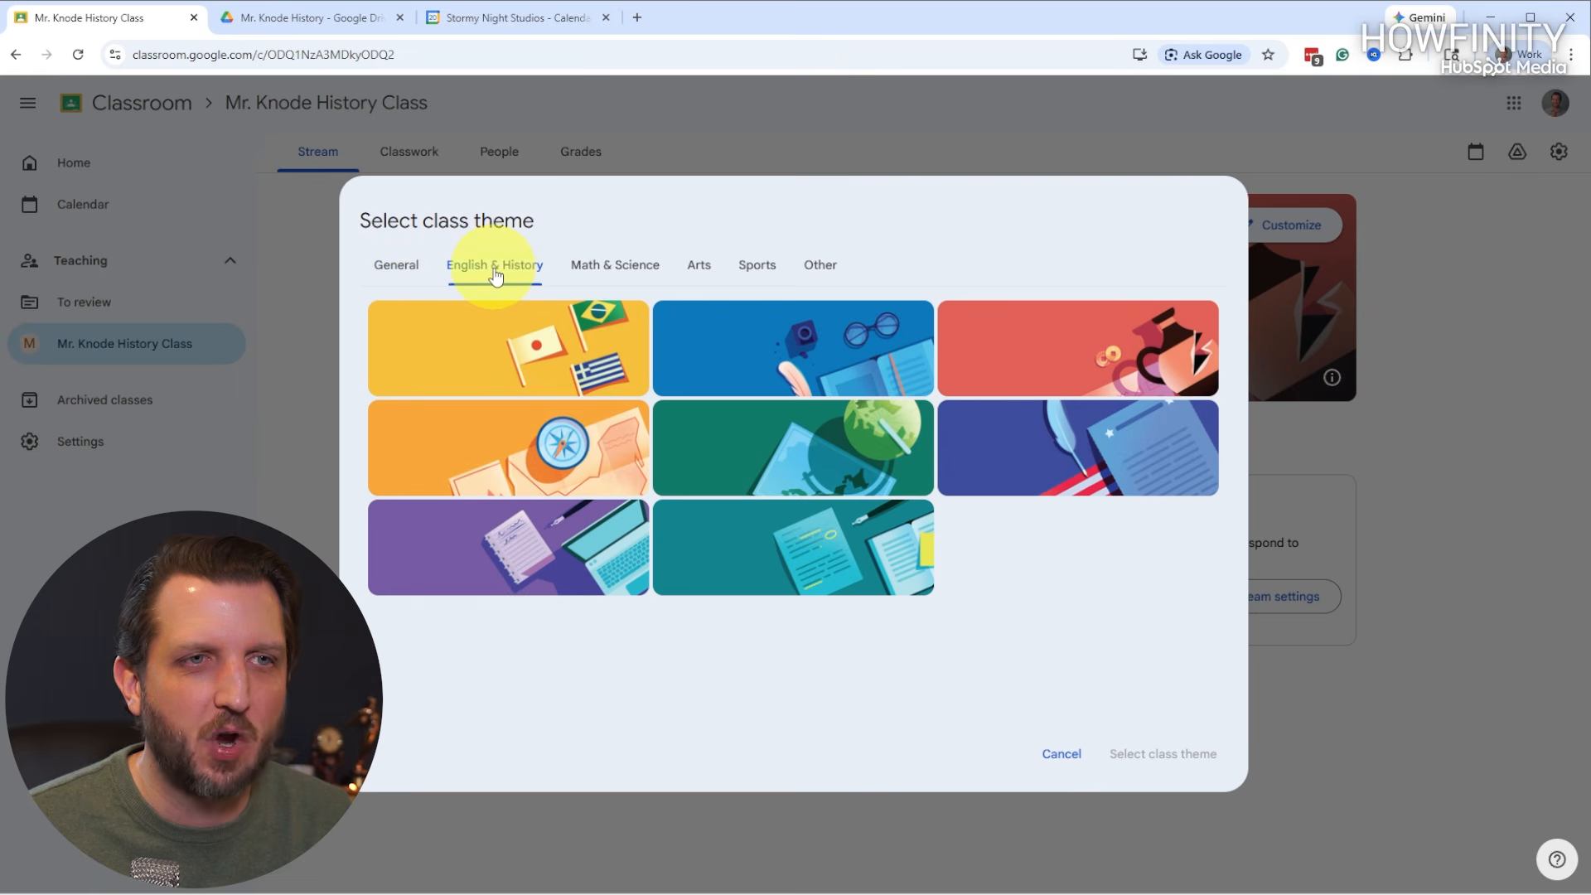
pyautogui.click(794, 362)
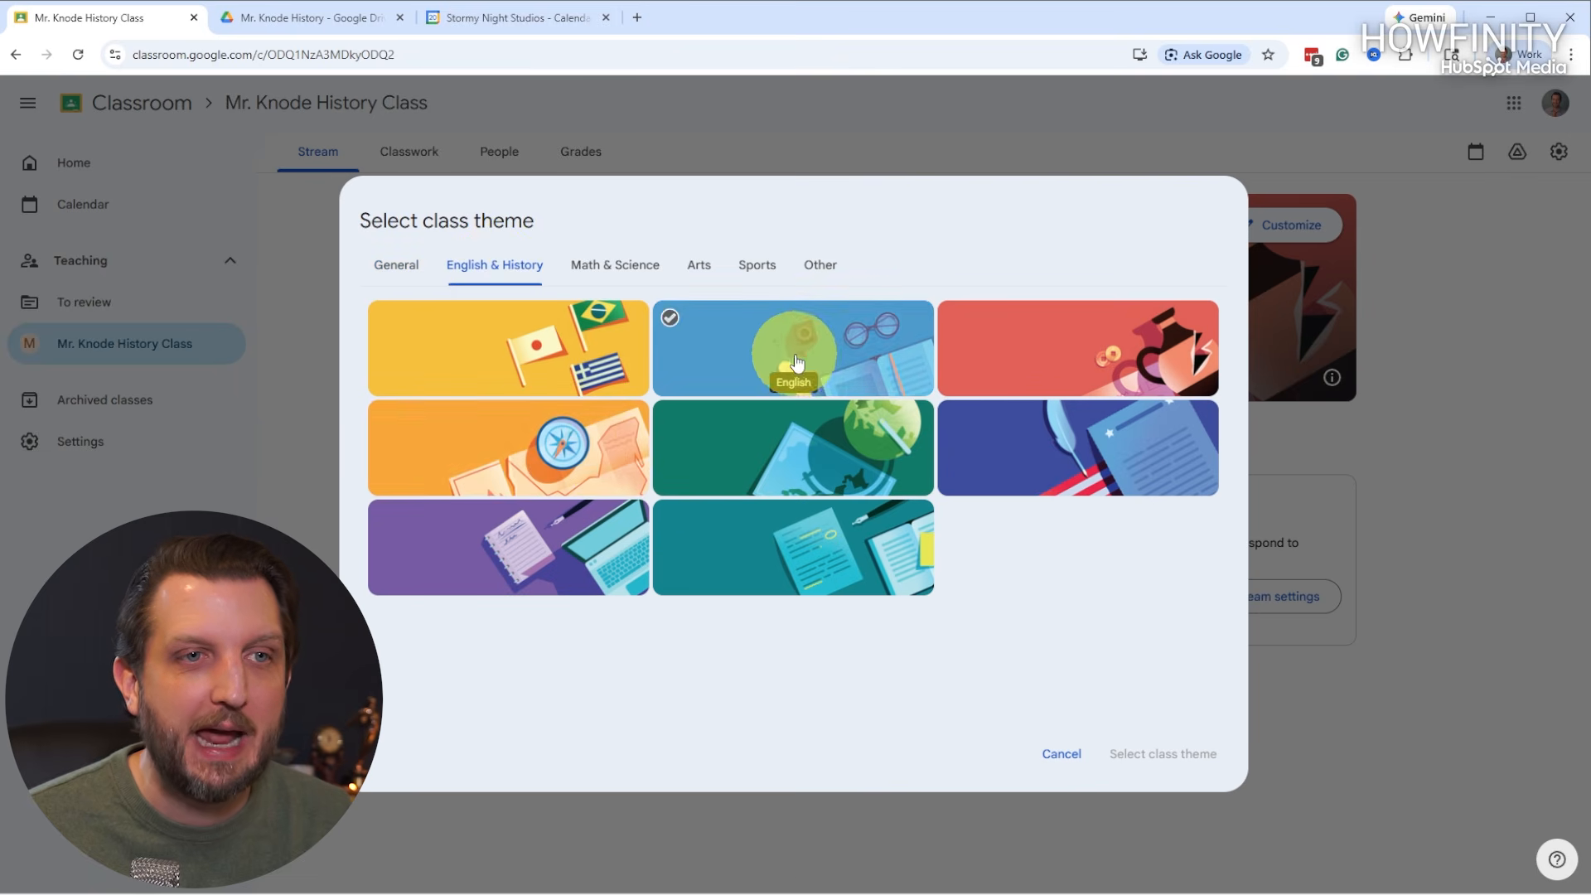
pyautogui.click(792, 429)
pyautogui.click(1025, 461)
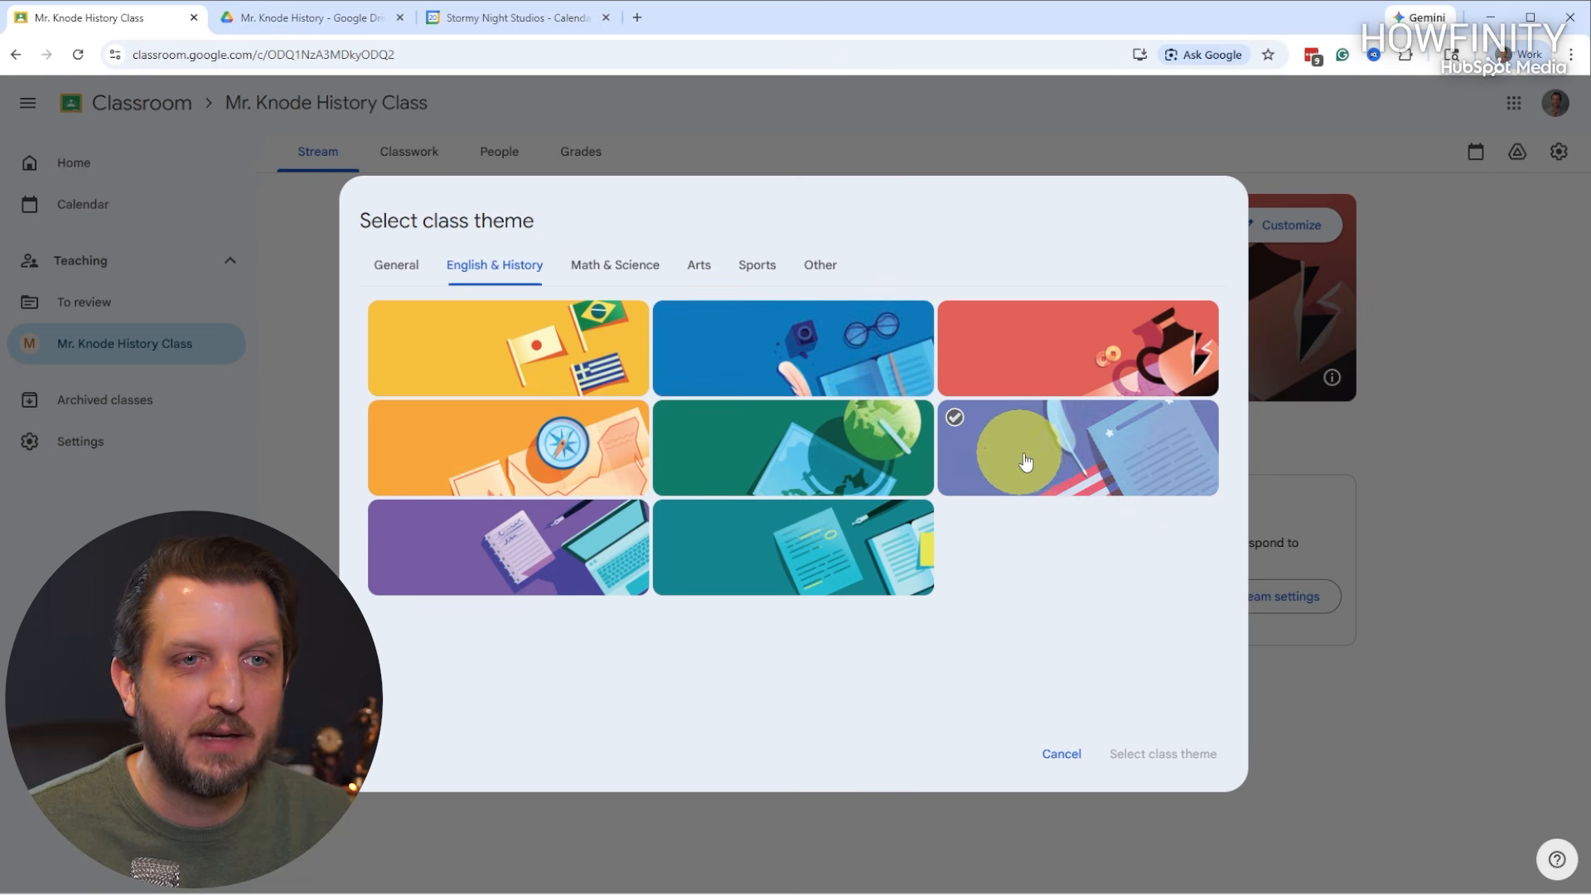
pyautogui.click(1025, 462)
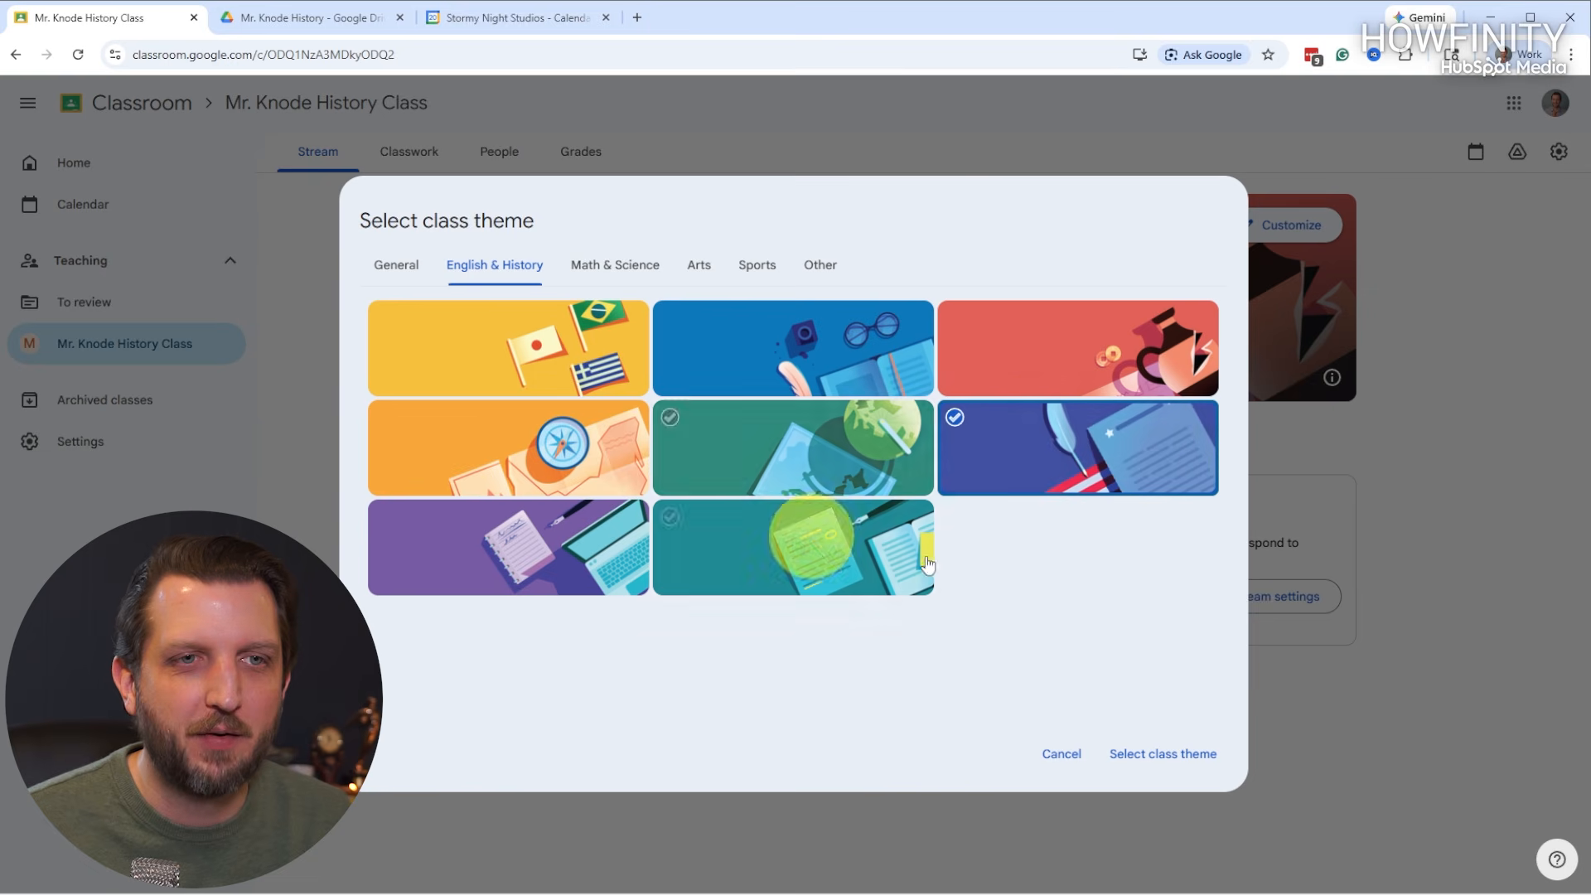
pyautogui.click(1154, 756)
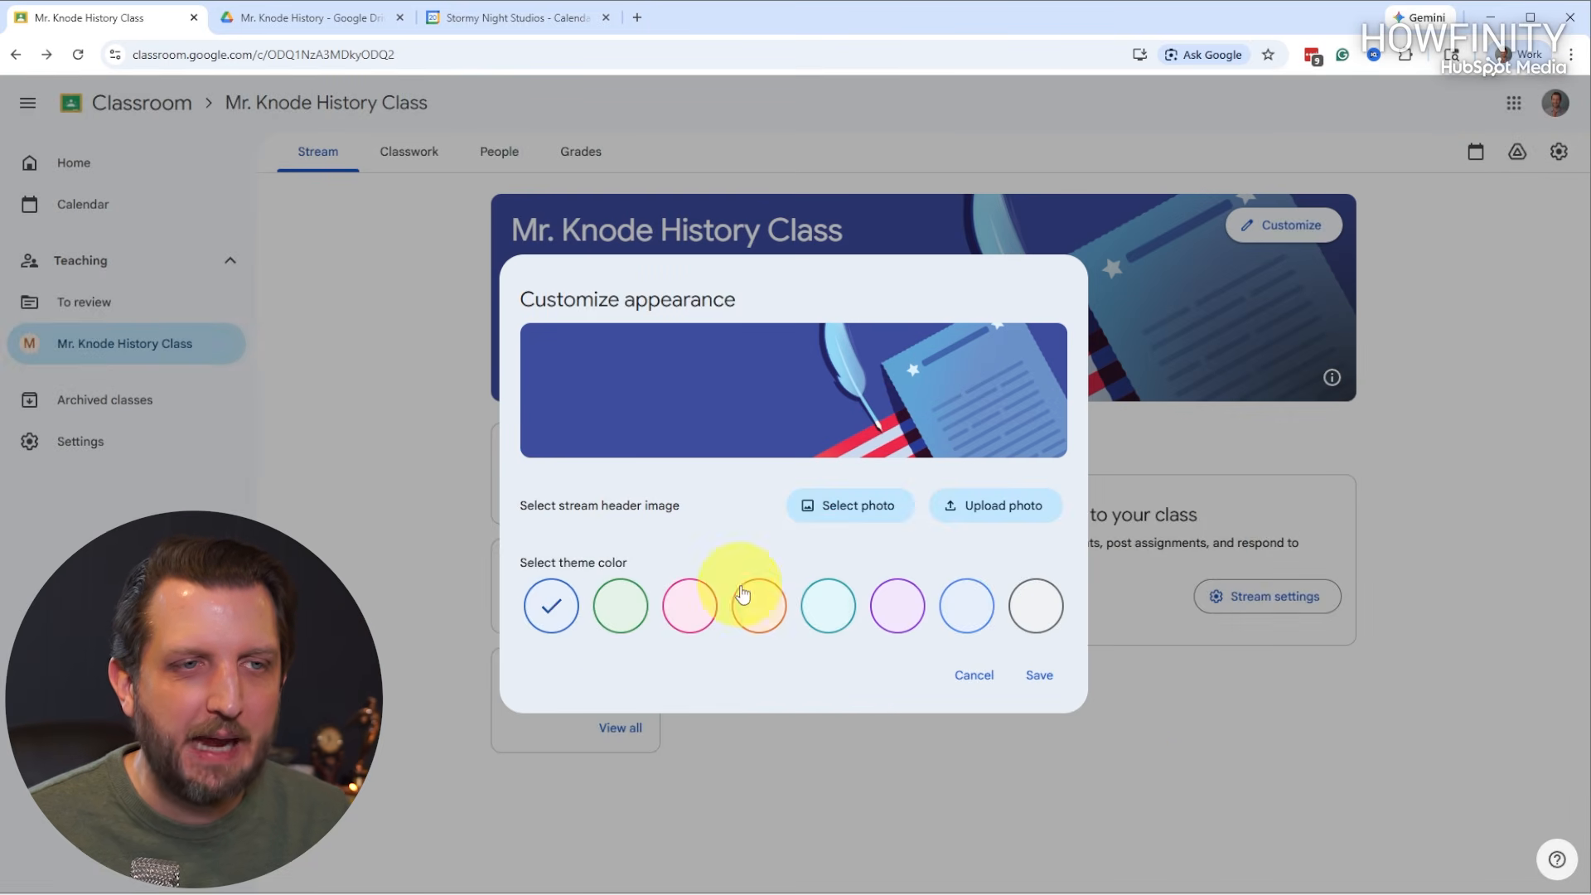
# Try several theme colors, settle on the dark blue one and save the class appearance.
pyautogui.click(1033, 611)
pyautogui.click(738, 607)
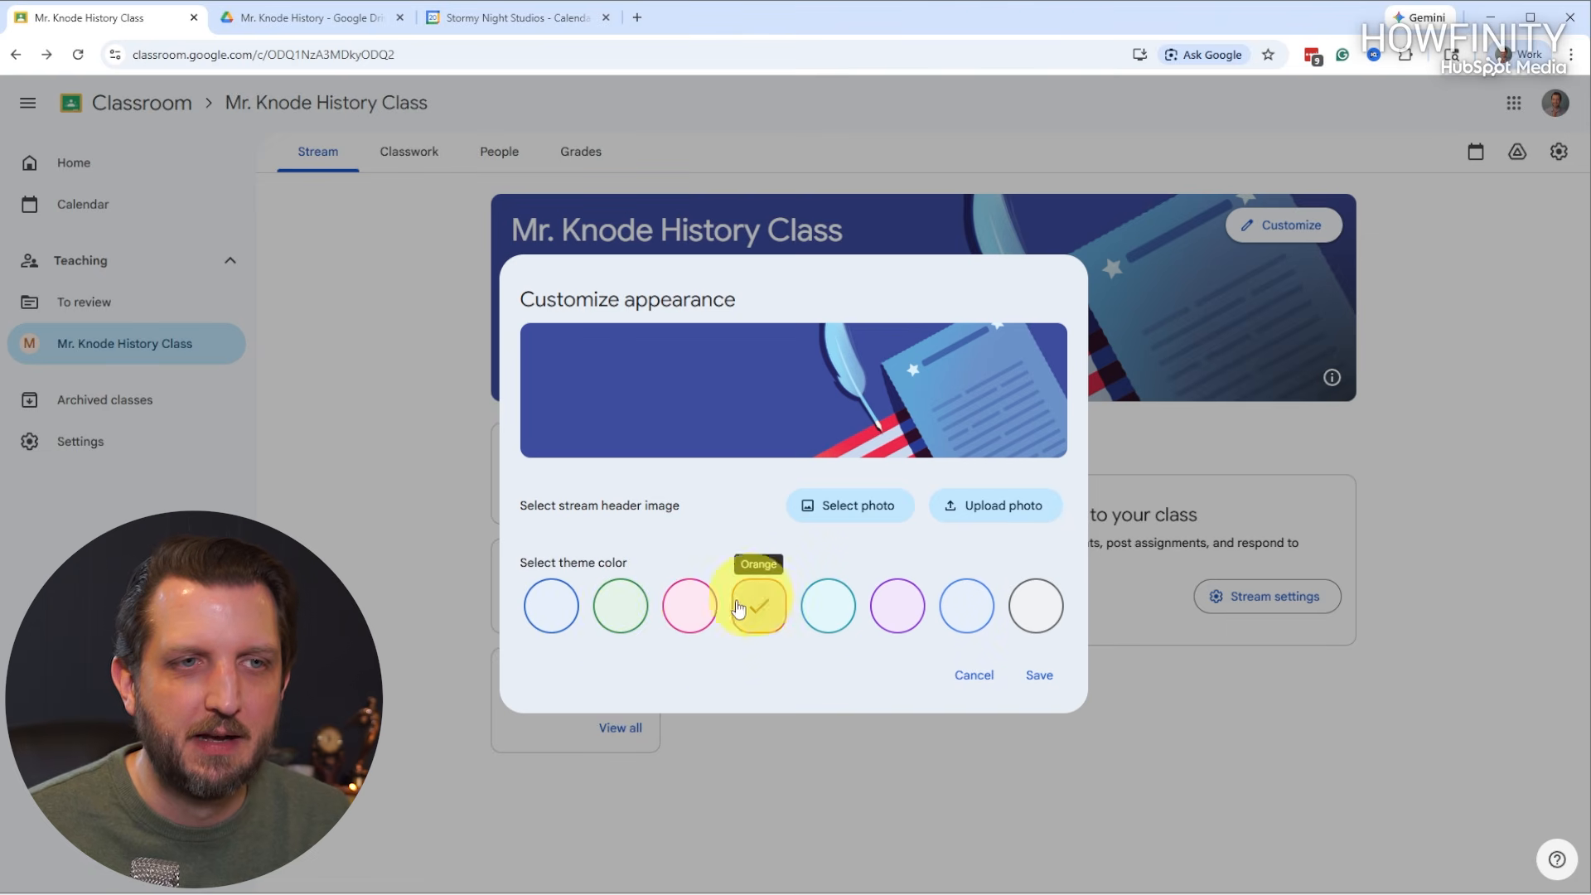
pyautogui.click(621, 606)
pyautogui.click(551, 606)
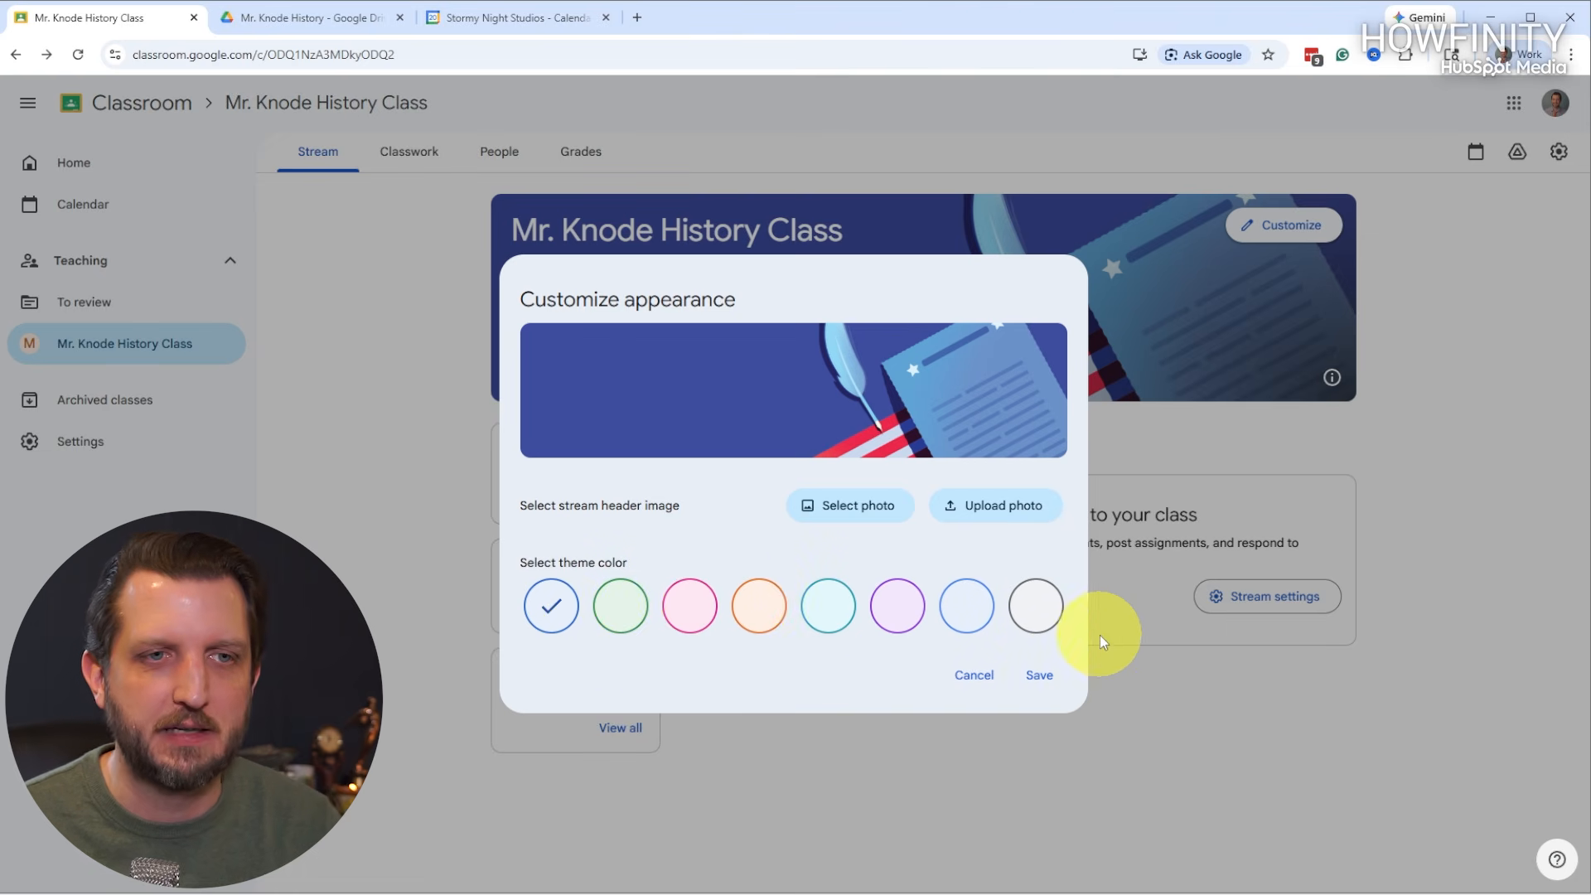
pyautogui.click(1038, 677)
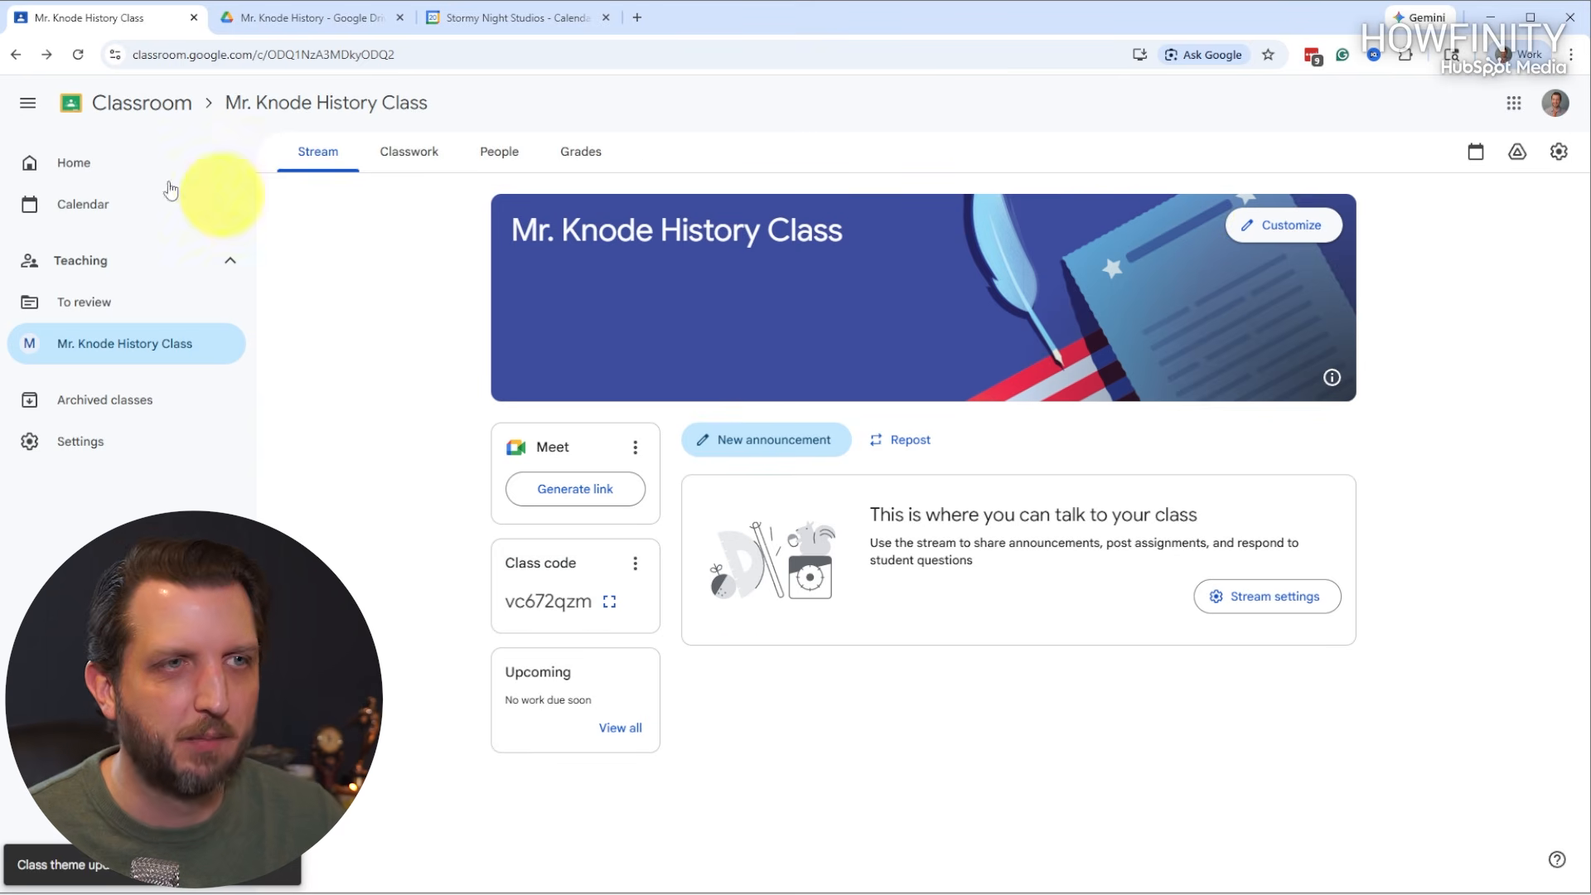
# Reopen the history class from the home page and view its options for inviting students, leaving without sending an invitation.
pyautogui.click(77, 169)
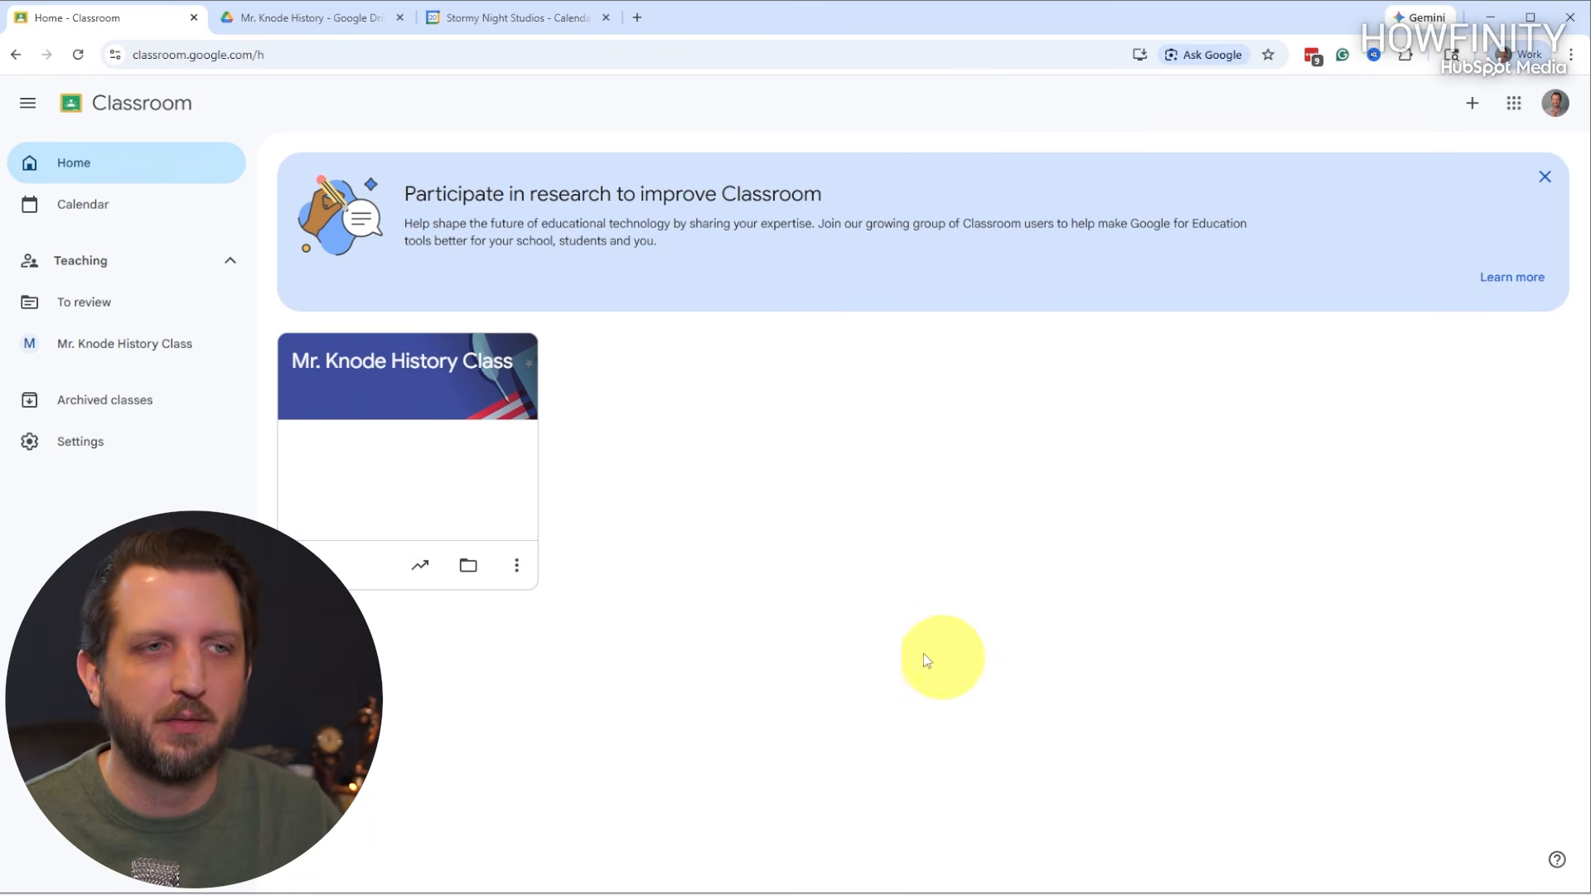
pyautogui.click(409, 358)
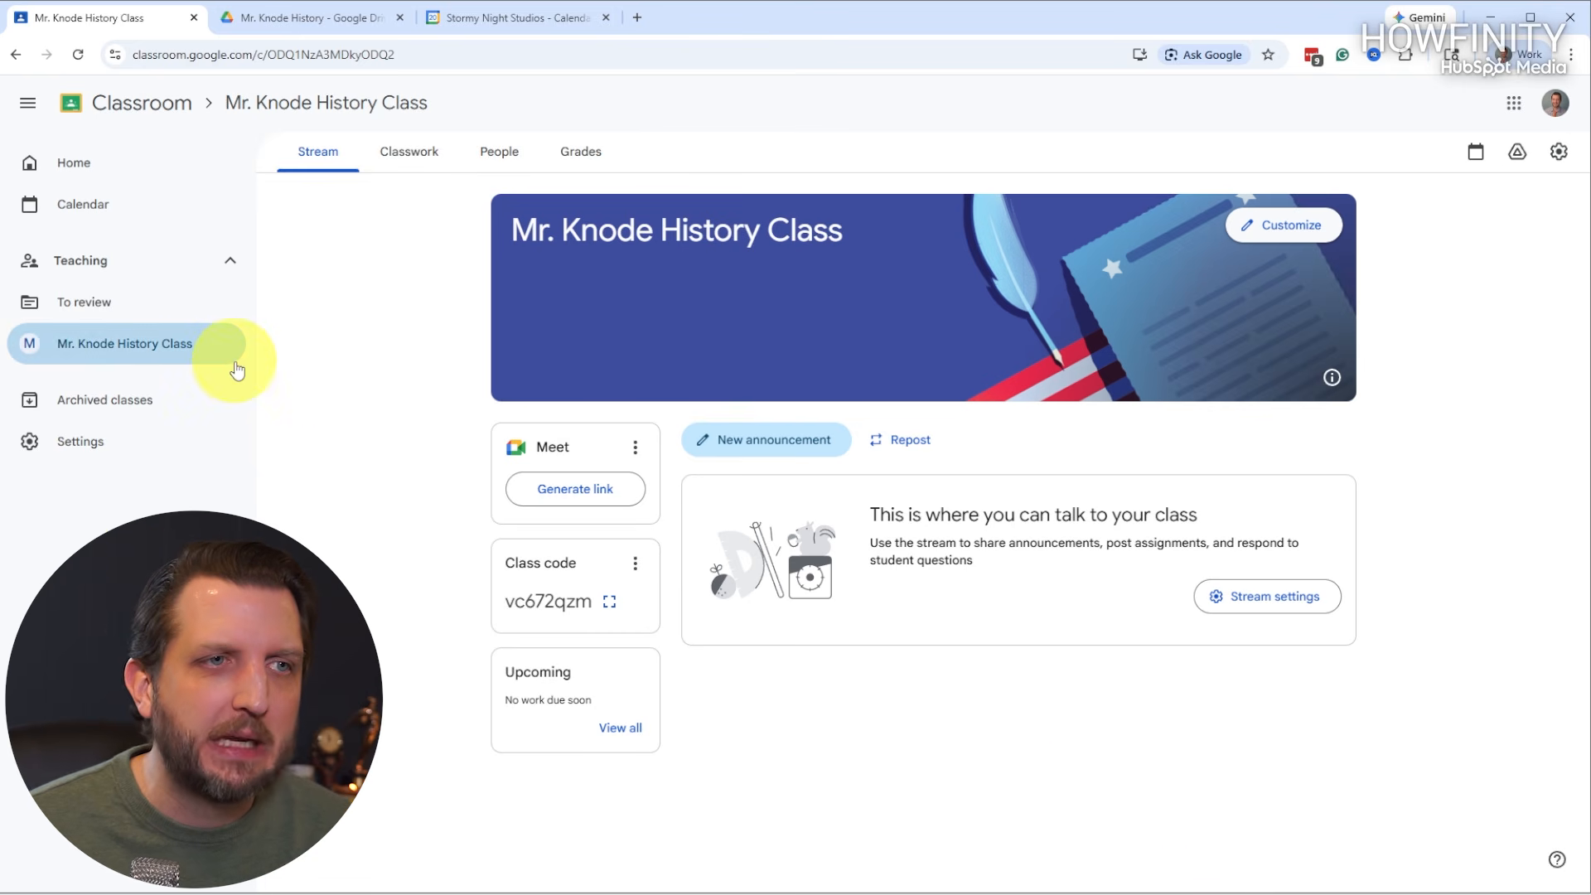
pyautogui.click(503, 161)
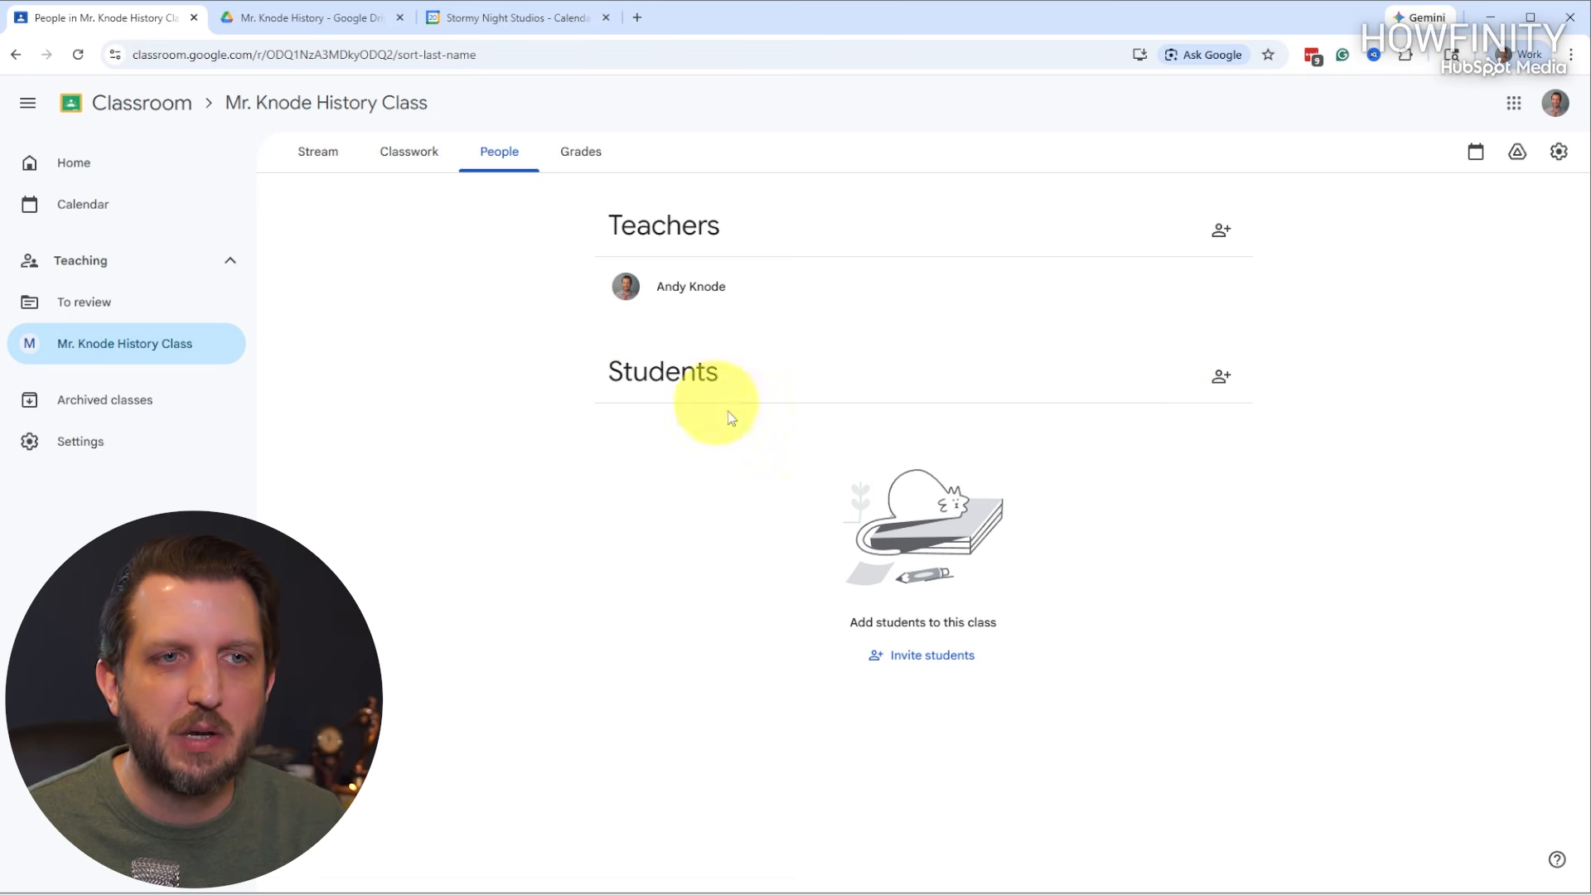
pyautogui.click(1222, 379)
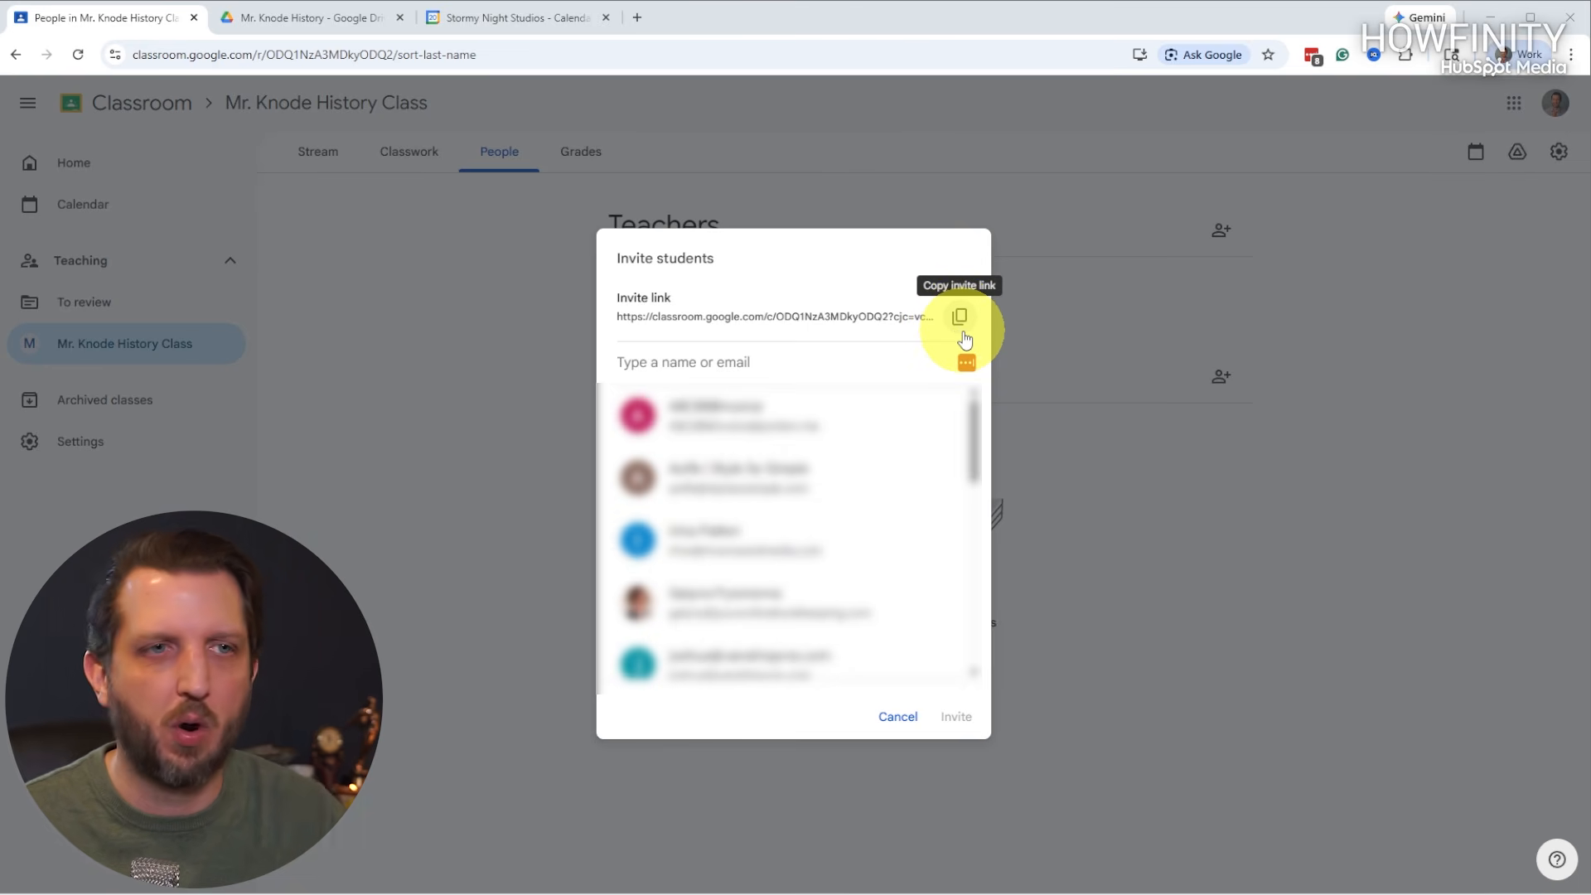
pyautogui.click(898, 716)
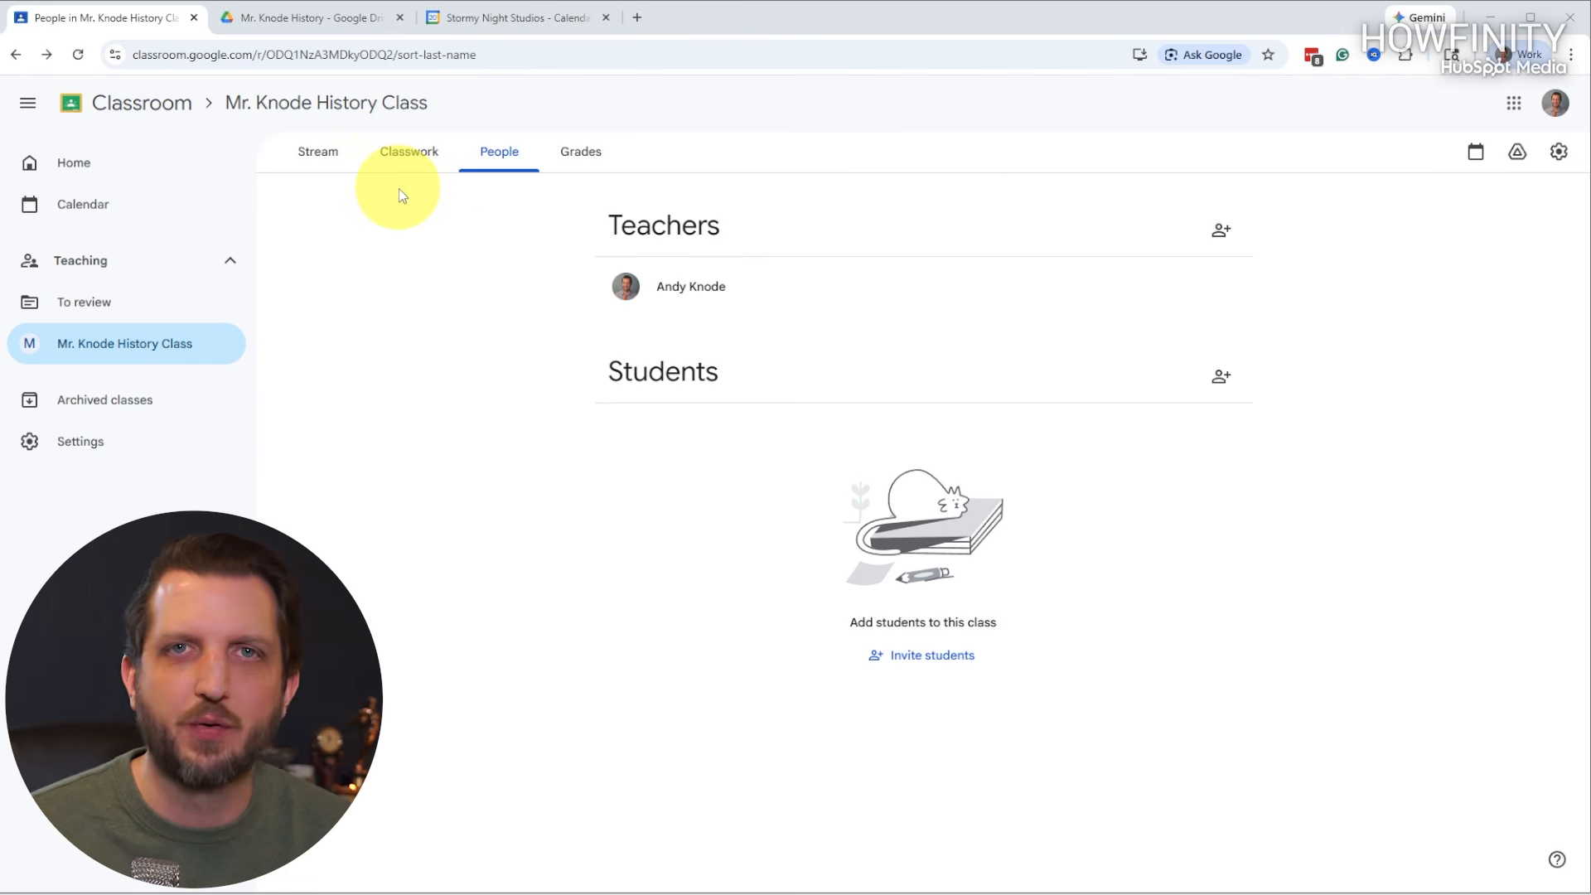
# Display the enlarged class code from the class stream and close it again.
pyautogui.click(321, 159)
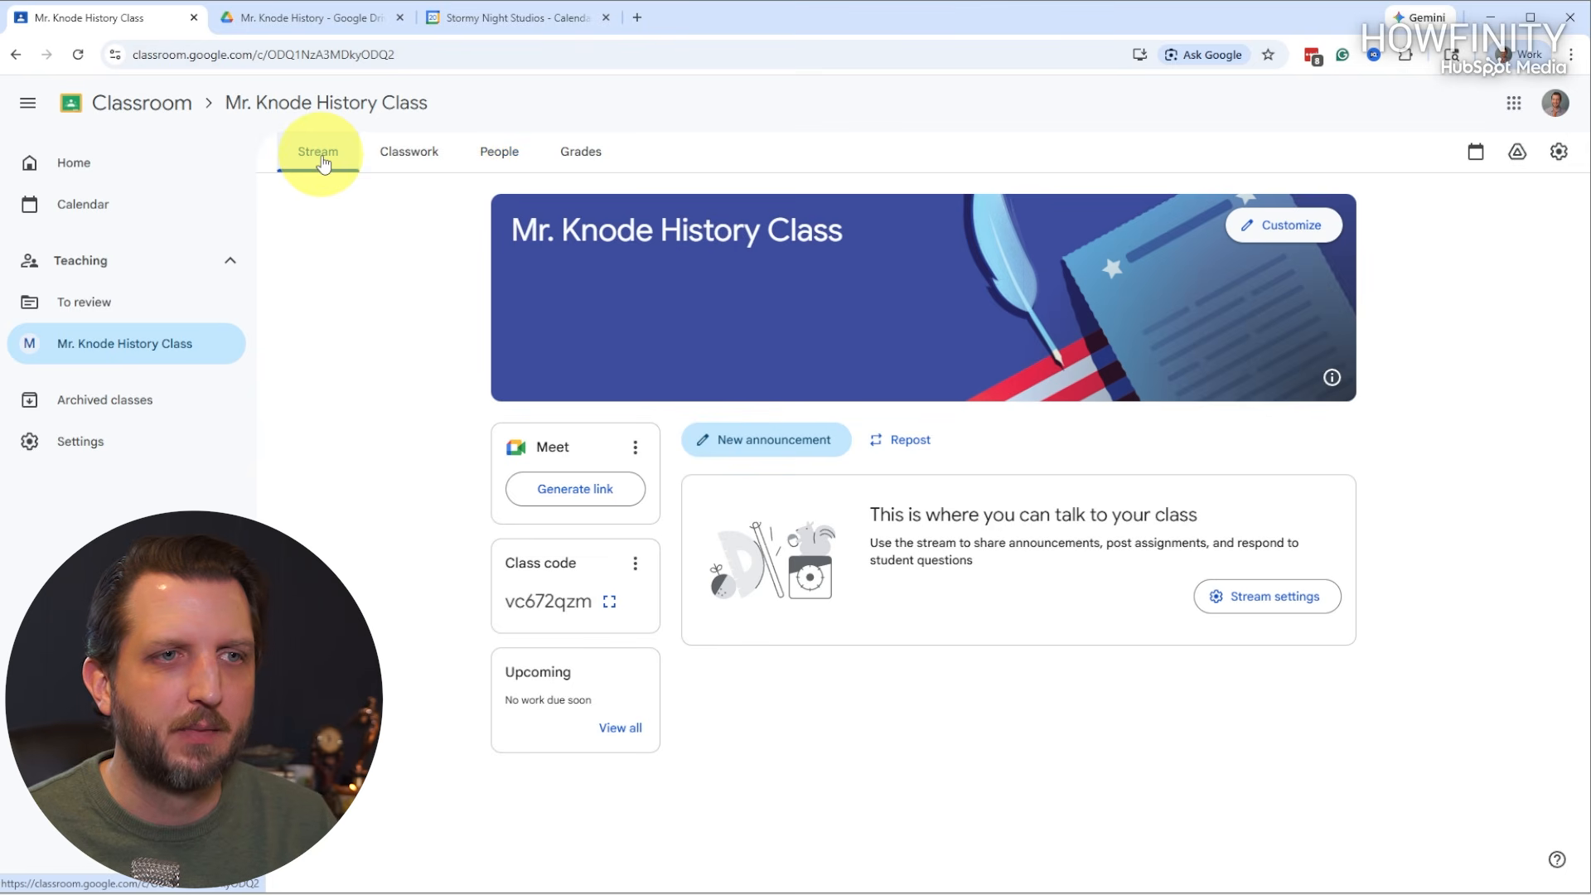
pyautogui.click(611, 608)
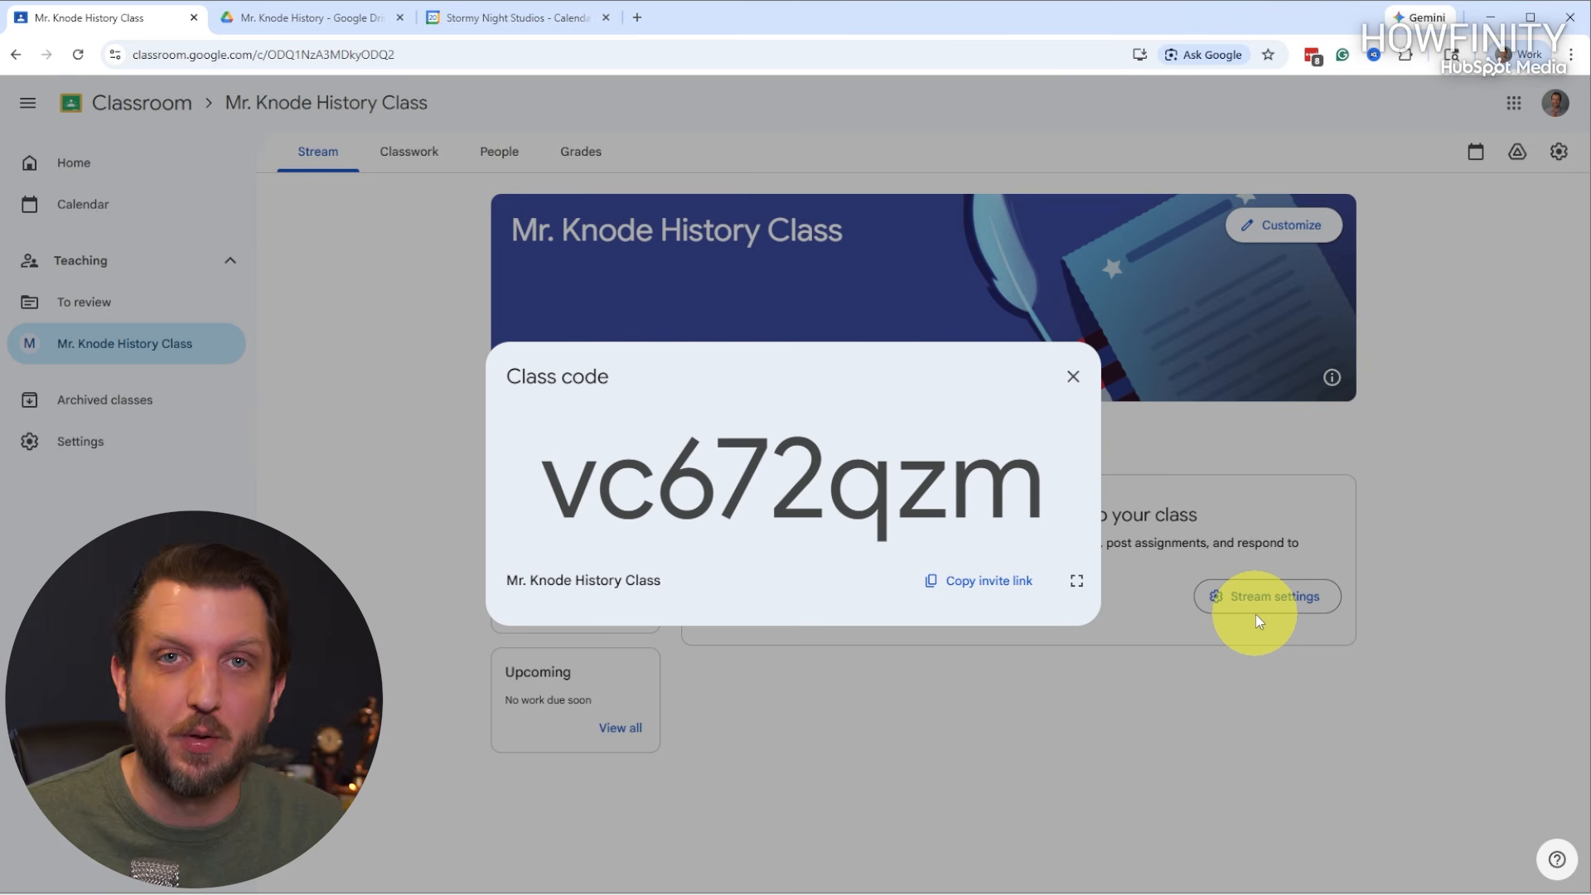
pyautogui.click(1074, 376)
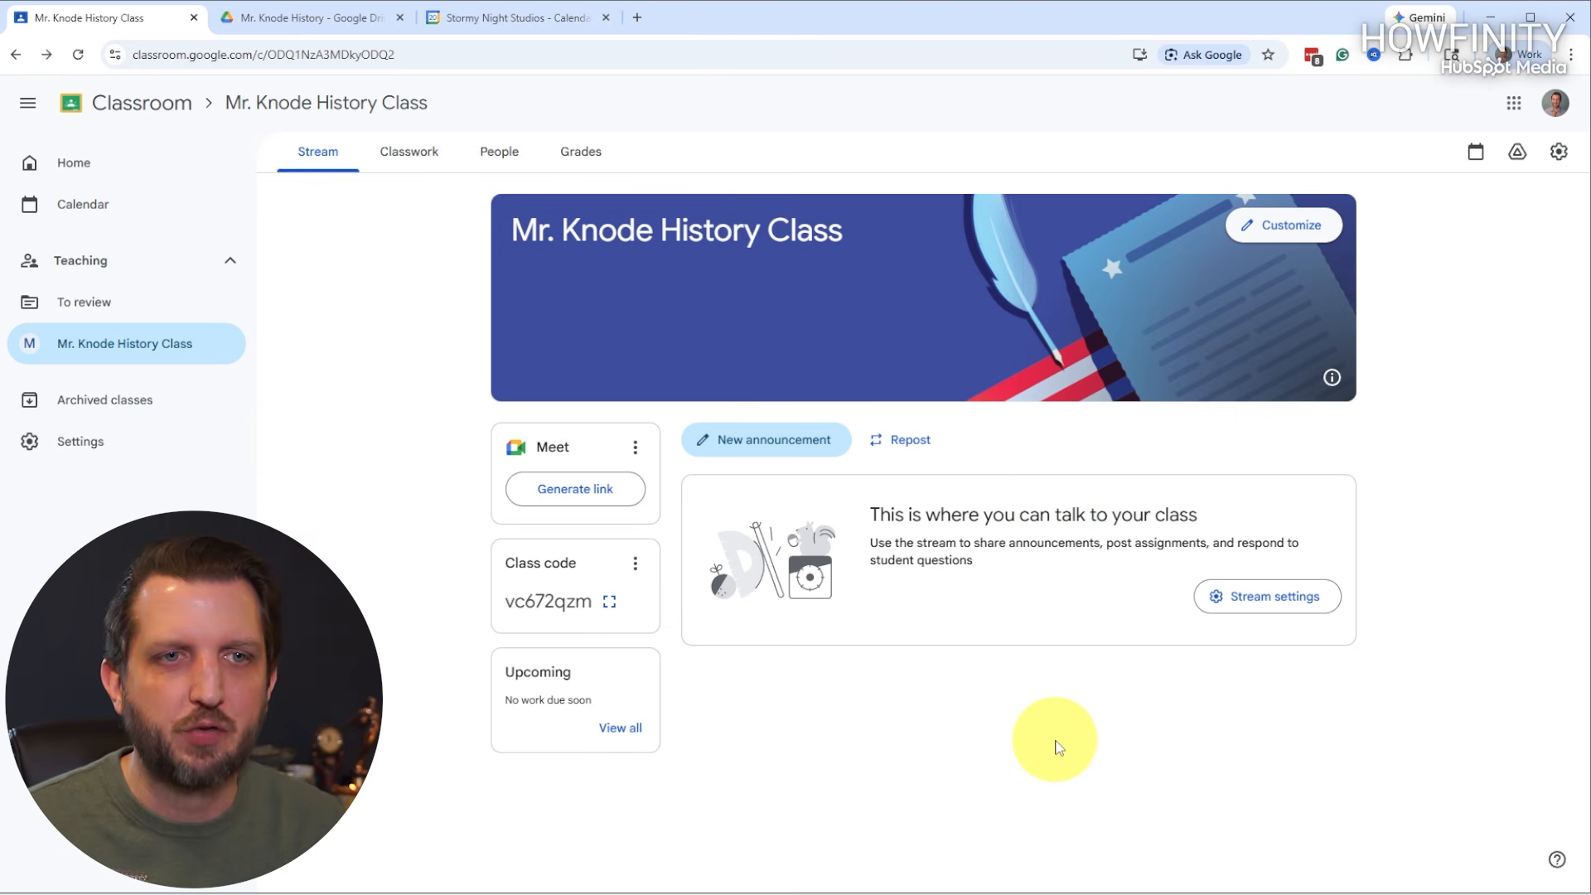
# Schedule the announcement "Remember Quiz this Friday" for all students on 01/26/2027 at 8:00 AM and expand the drafts list.
pyautogui.click(728, 452)
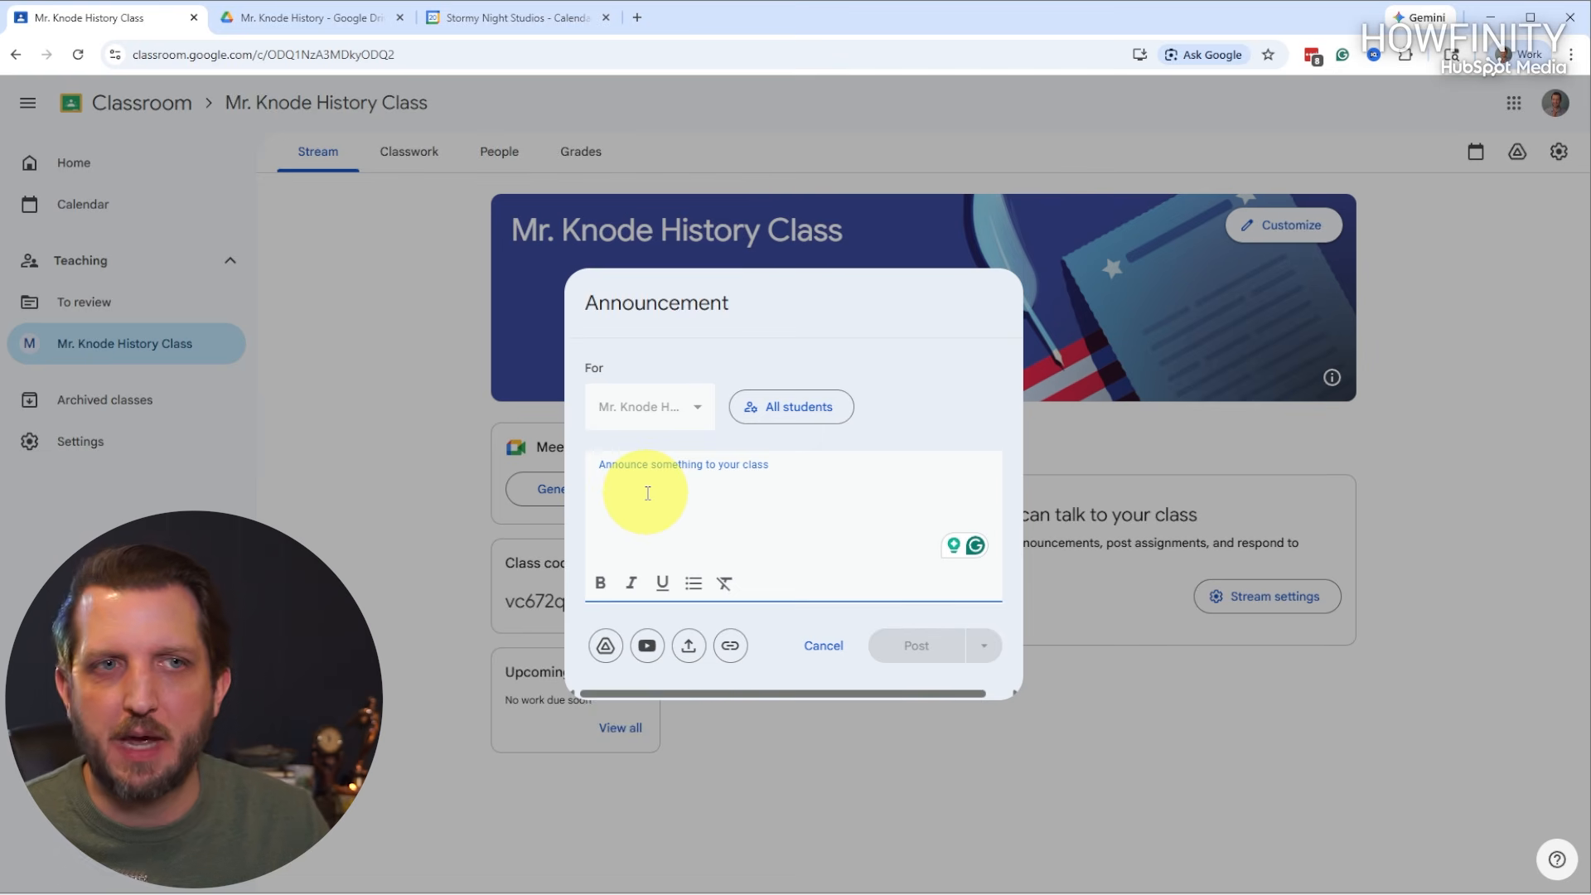
pyautogui.write('Remember Quiz this Friday')
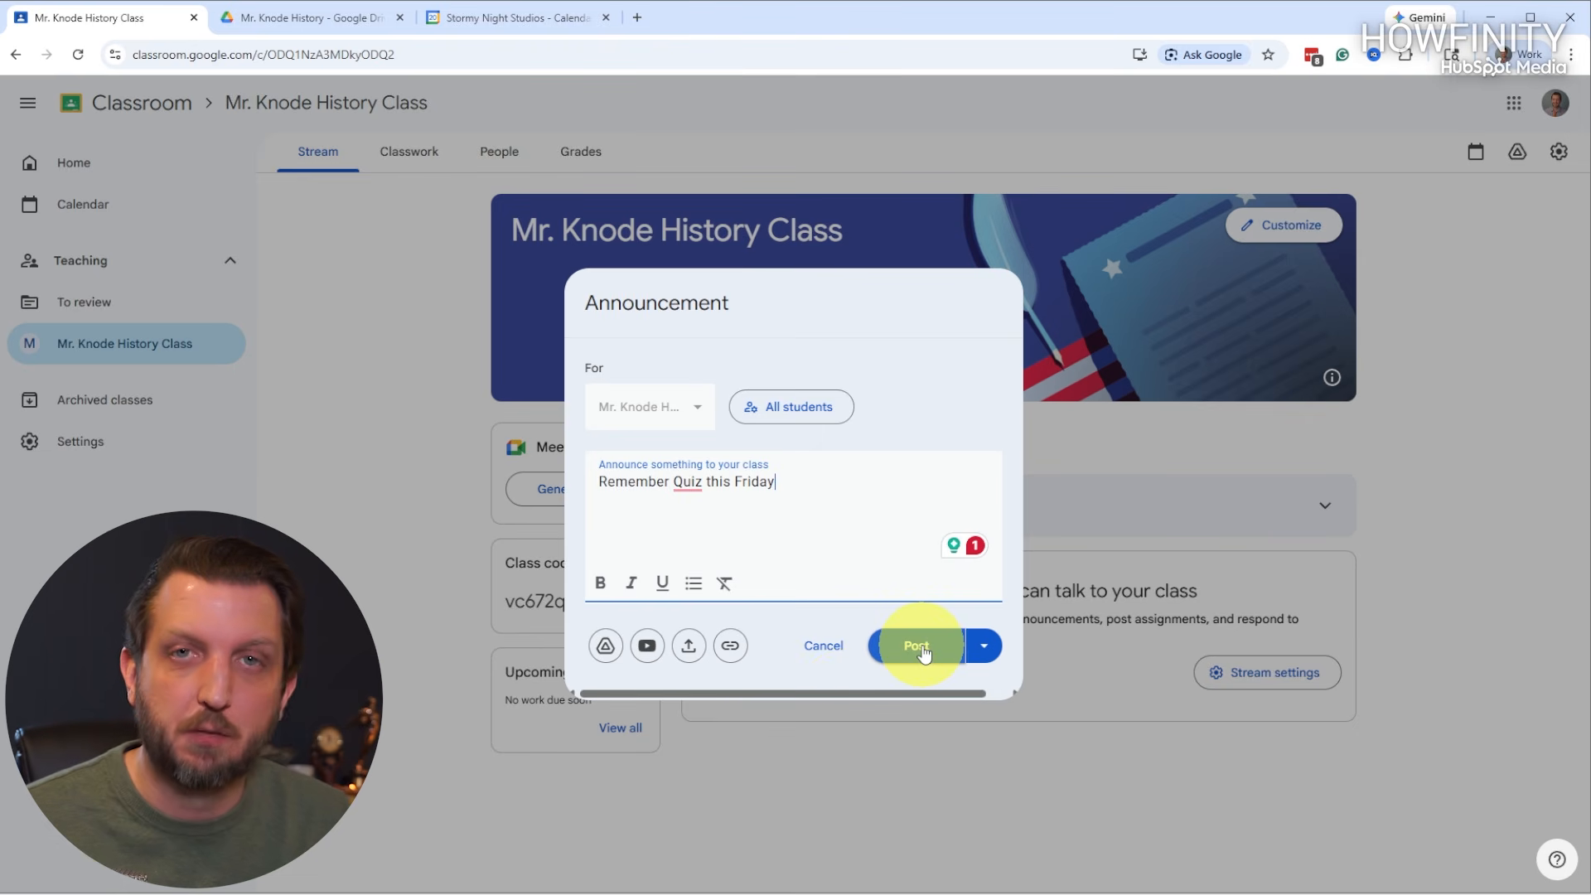
pyautogui.click(990, 651)
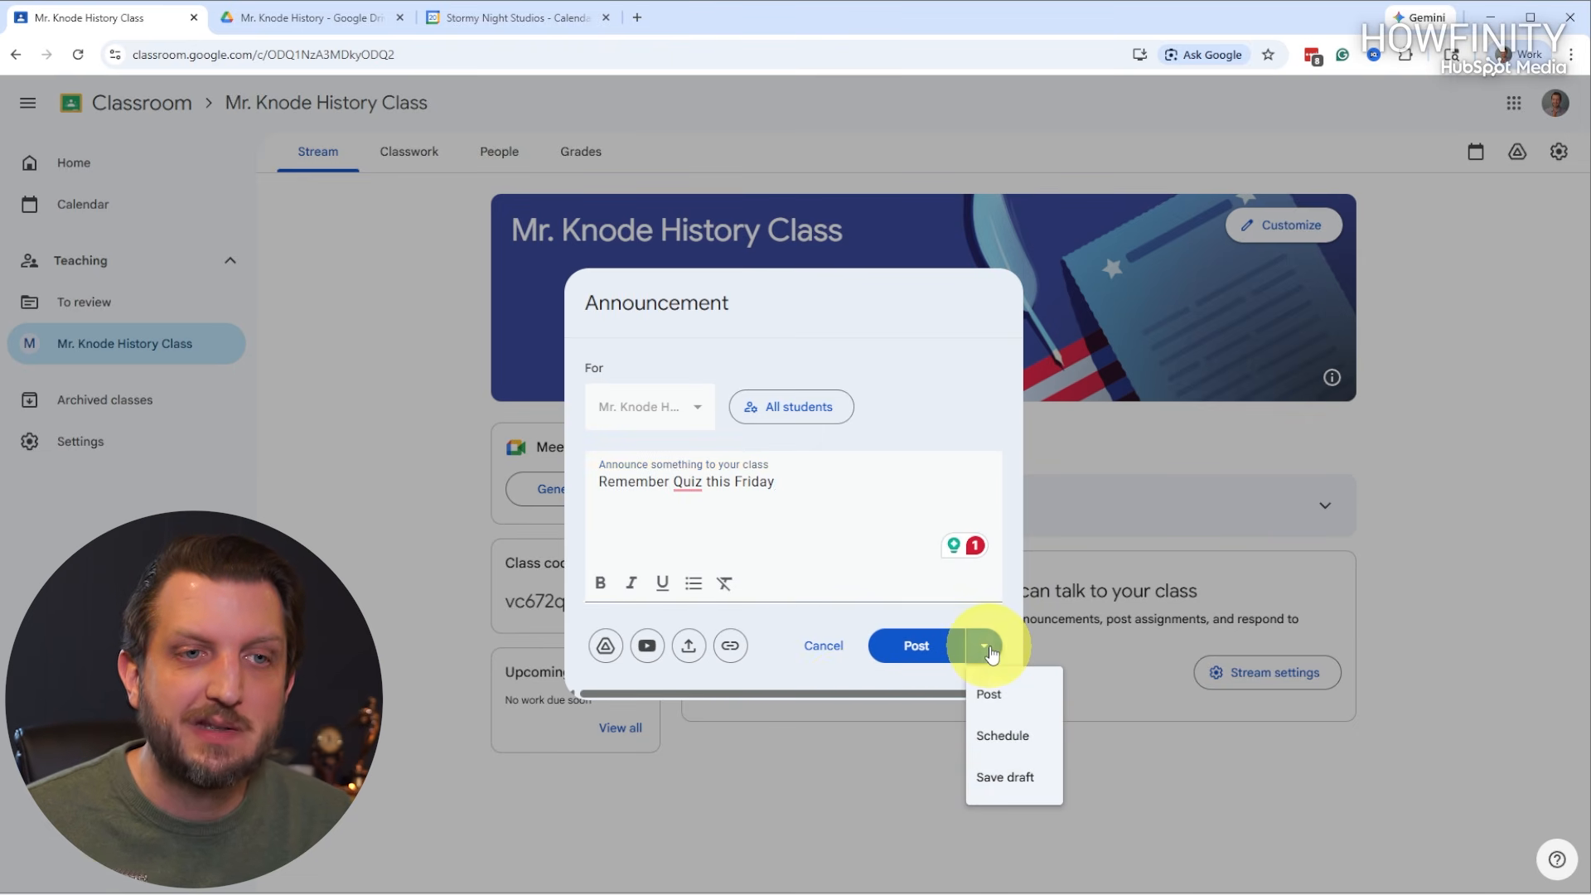
pyautogui.click(1012, 740)
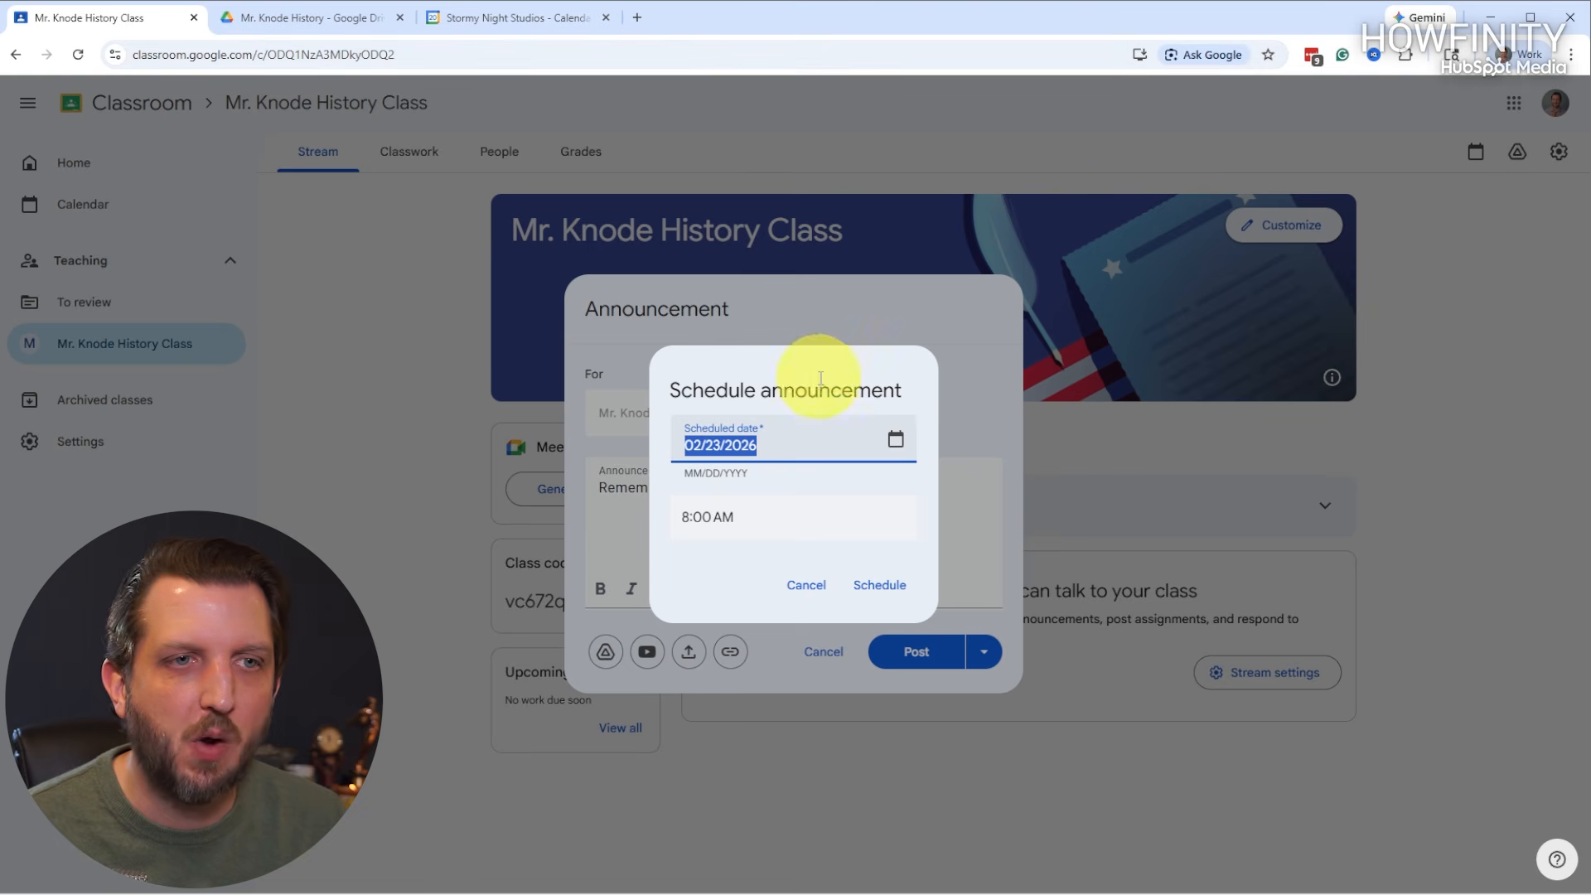
pyautogui.click(895, 450)
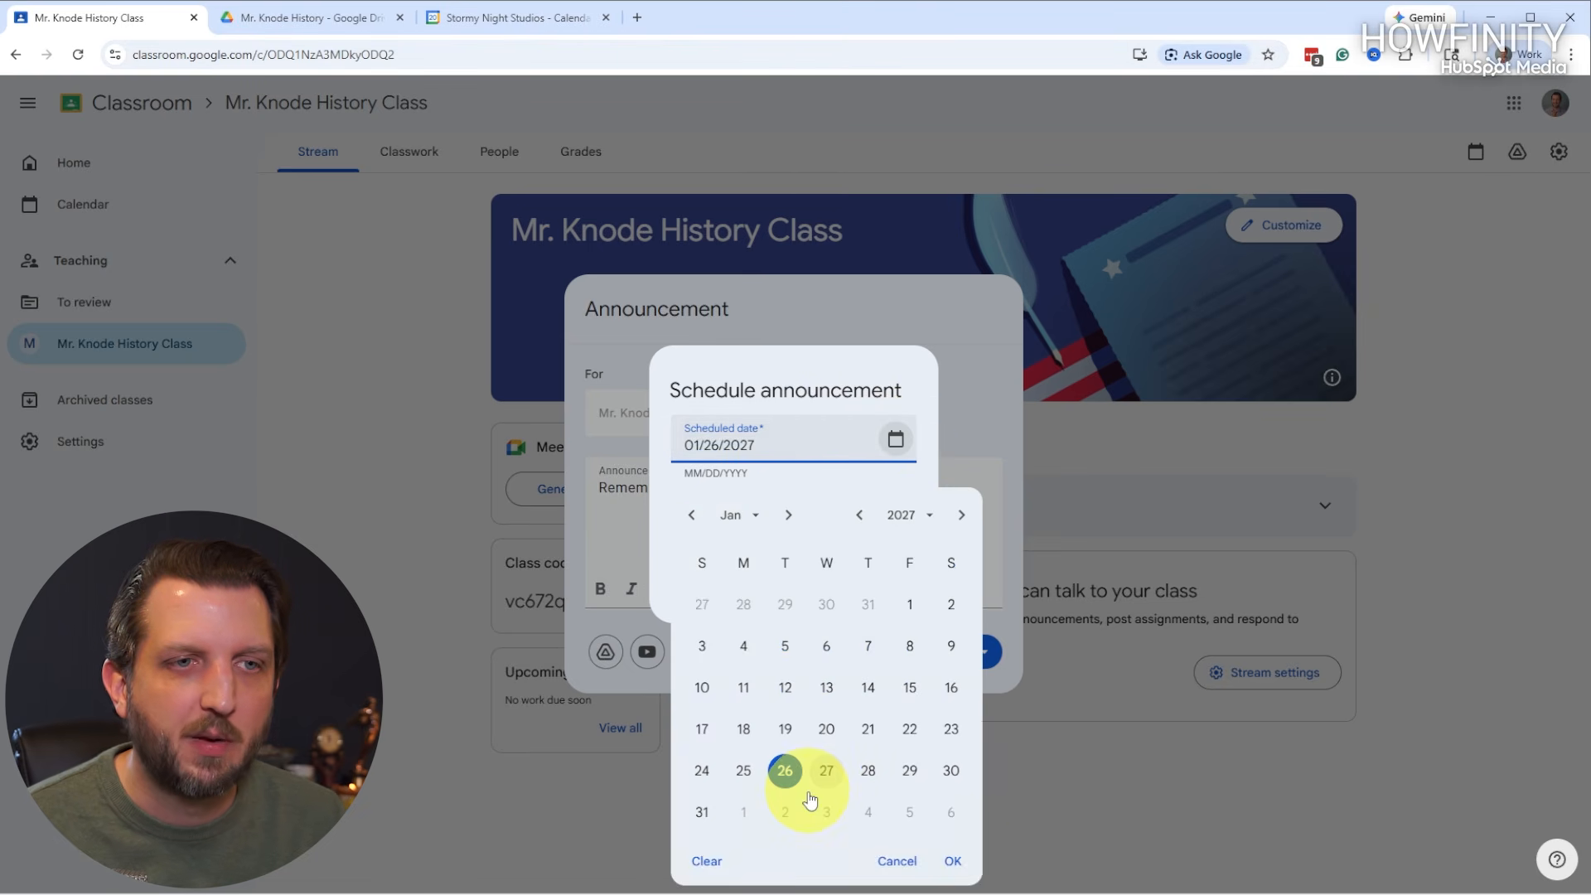
pyautogui.click(951, 862)
pyautogui.click(879, 584)
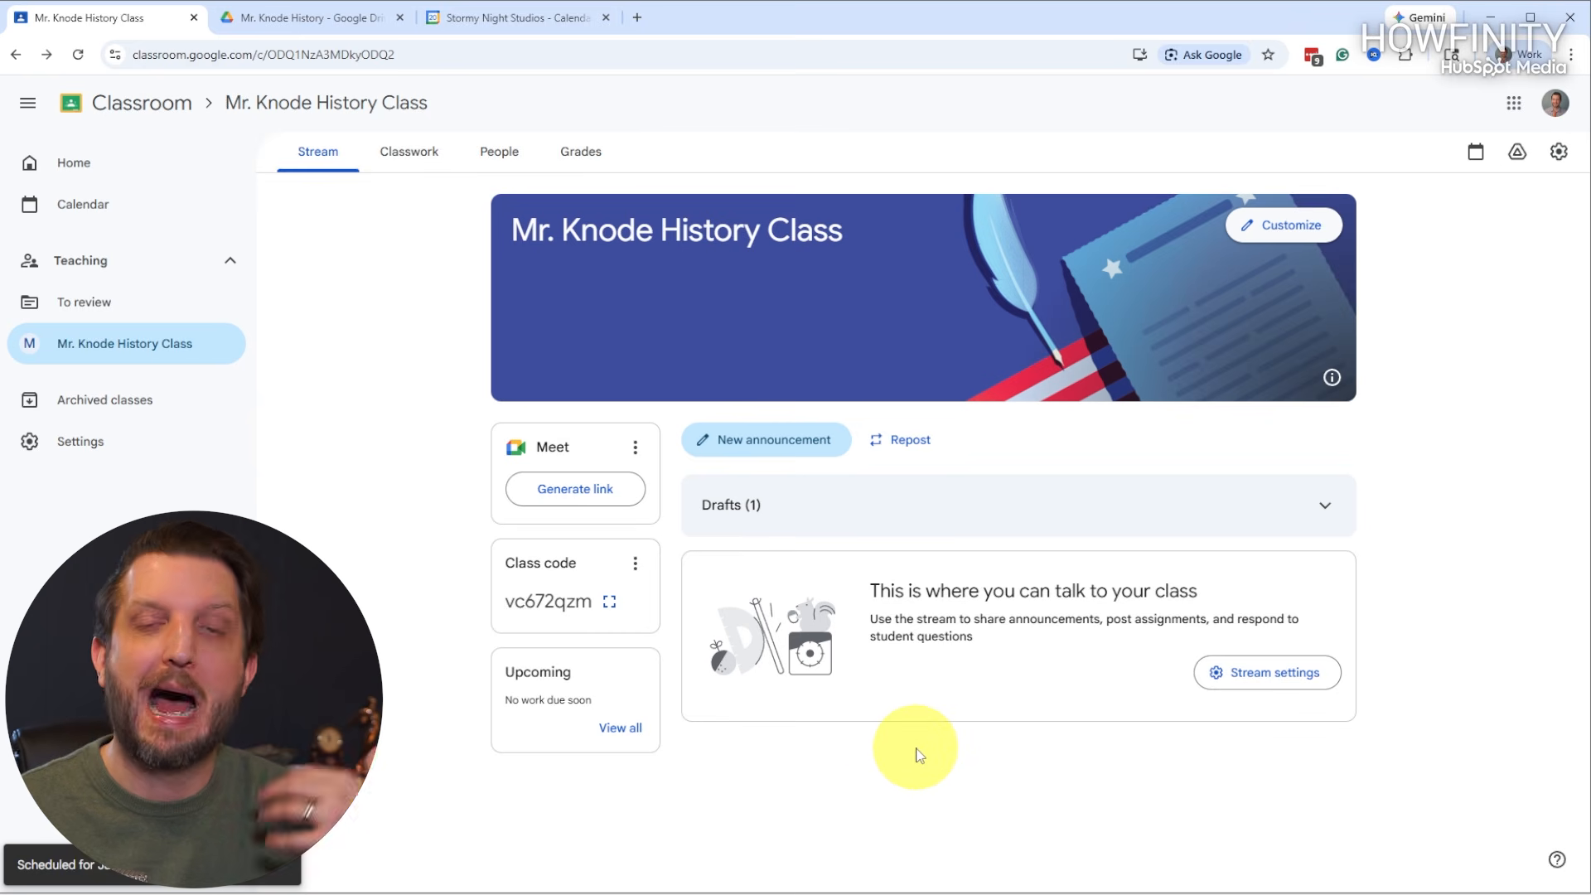
pyautogui.click(1325, 505)
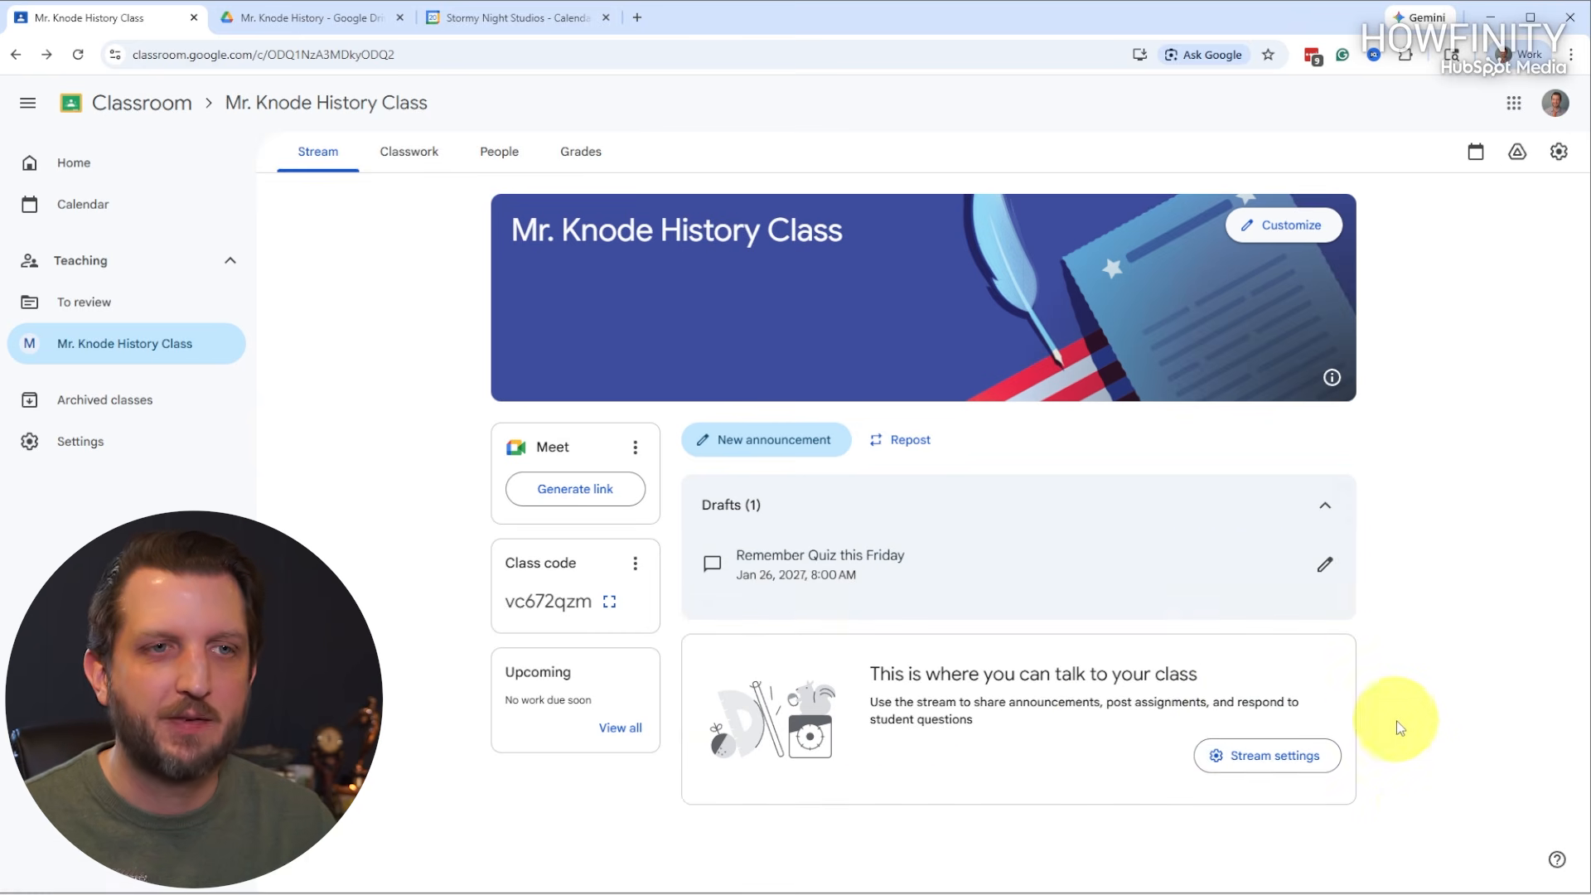
# Post the announcement "Welcome to my class" to all students and open its comment field, leaving it without adding a comment.
pyautogui.click(774, 455)
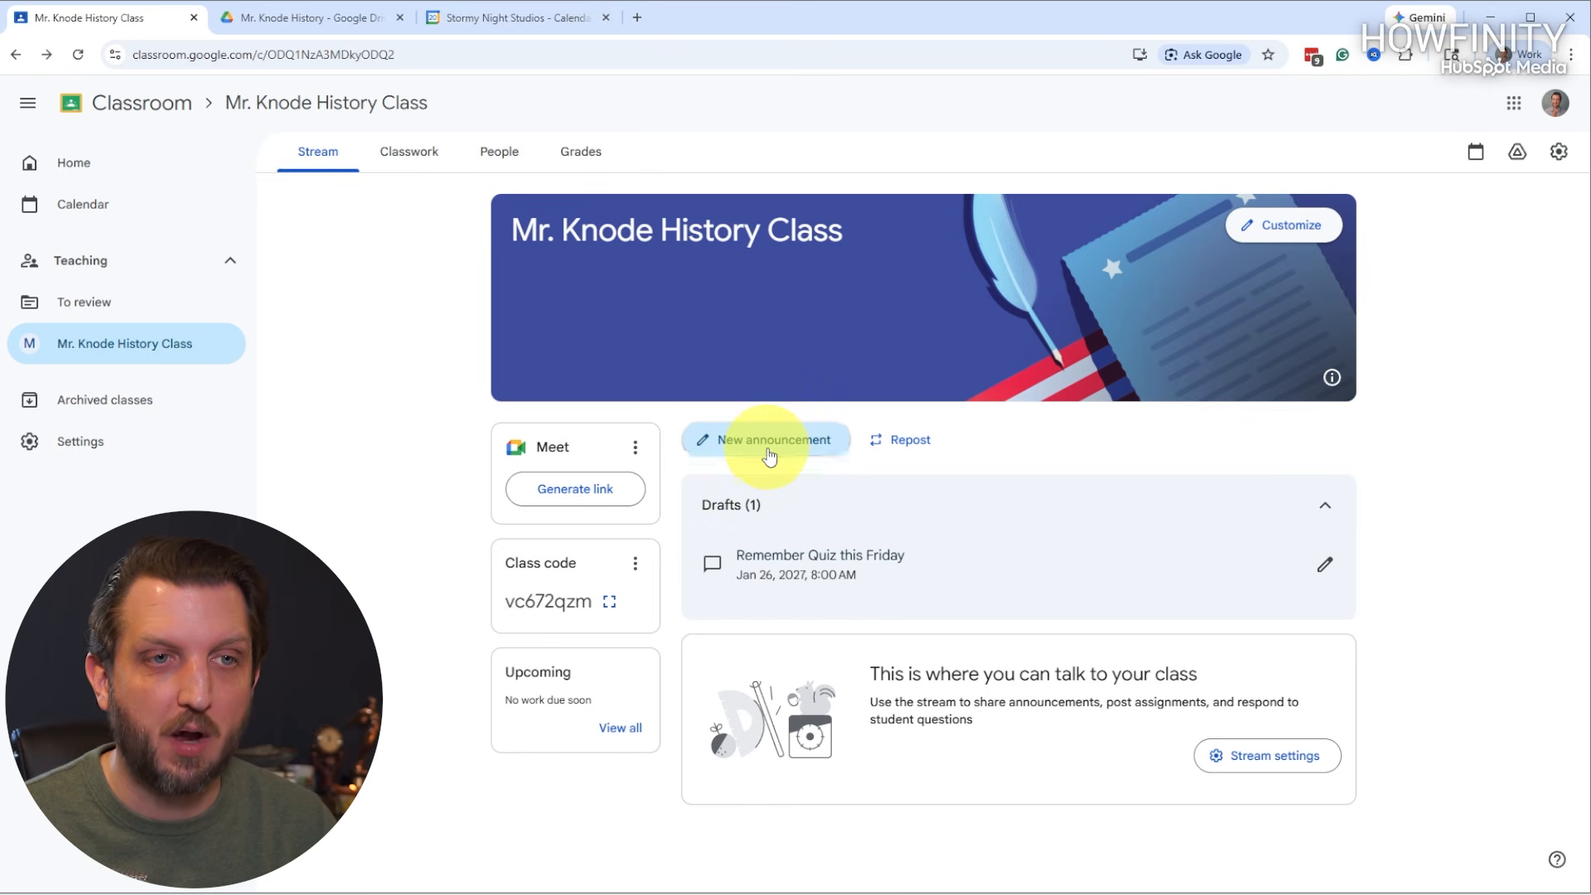
pyautogui.write('Welcome to my class')
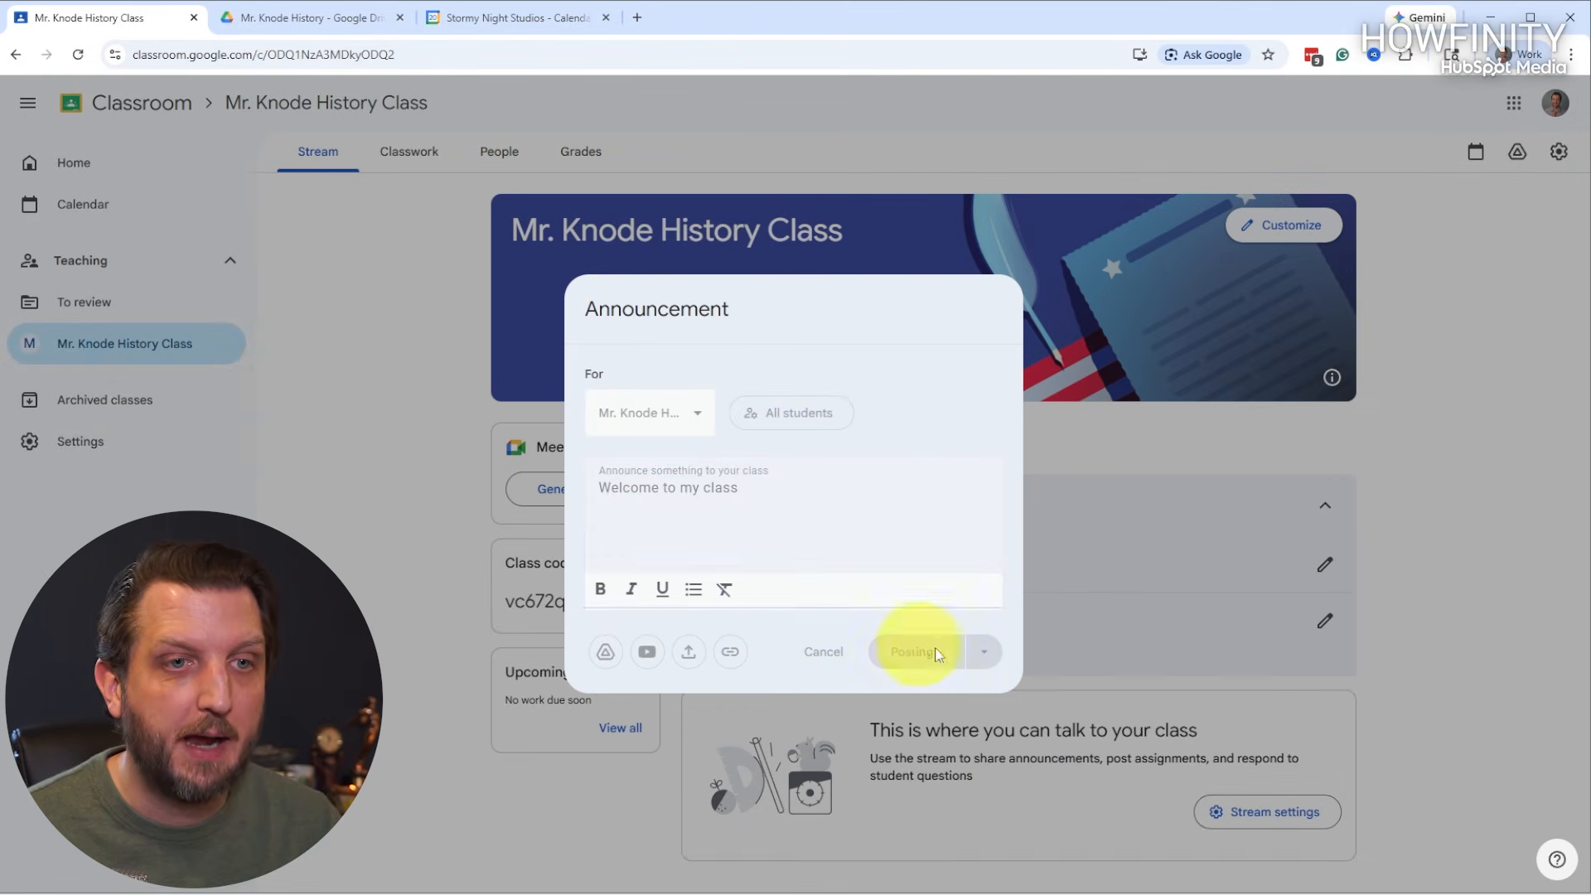
pyautogui.click(916, 649)
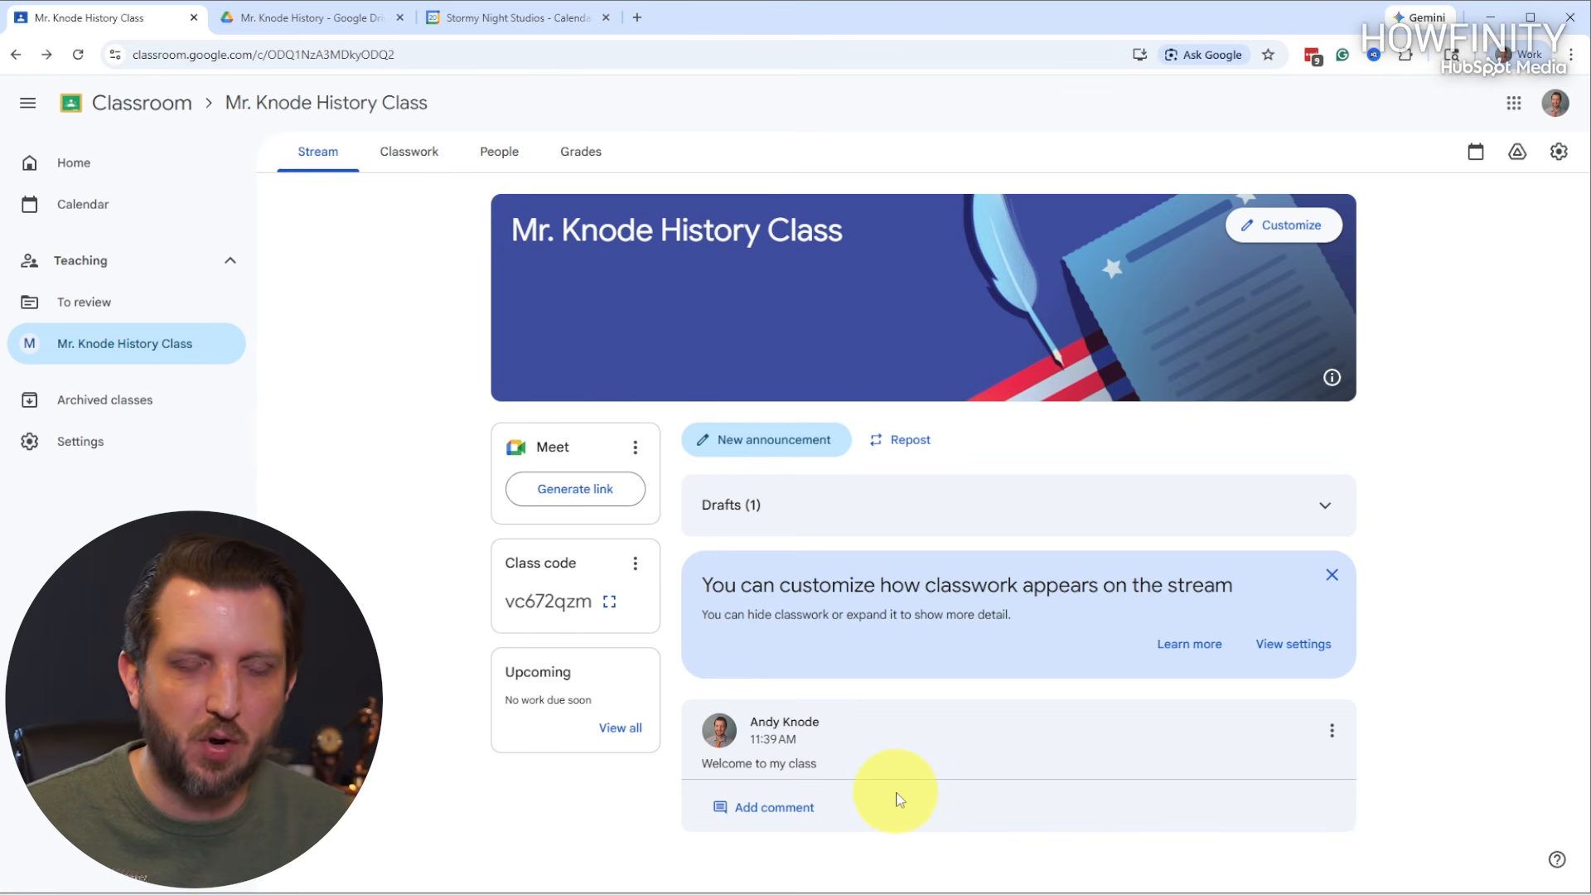
pyautogui.click(754, 815)
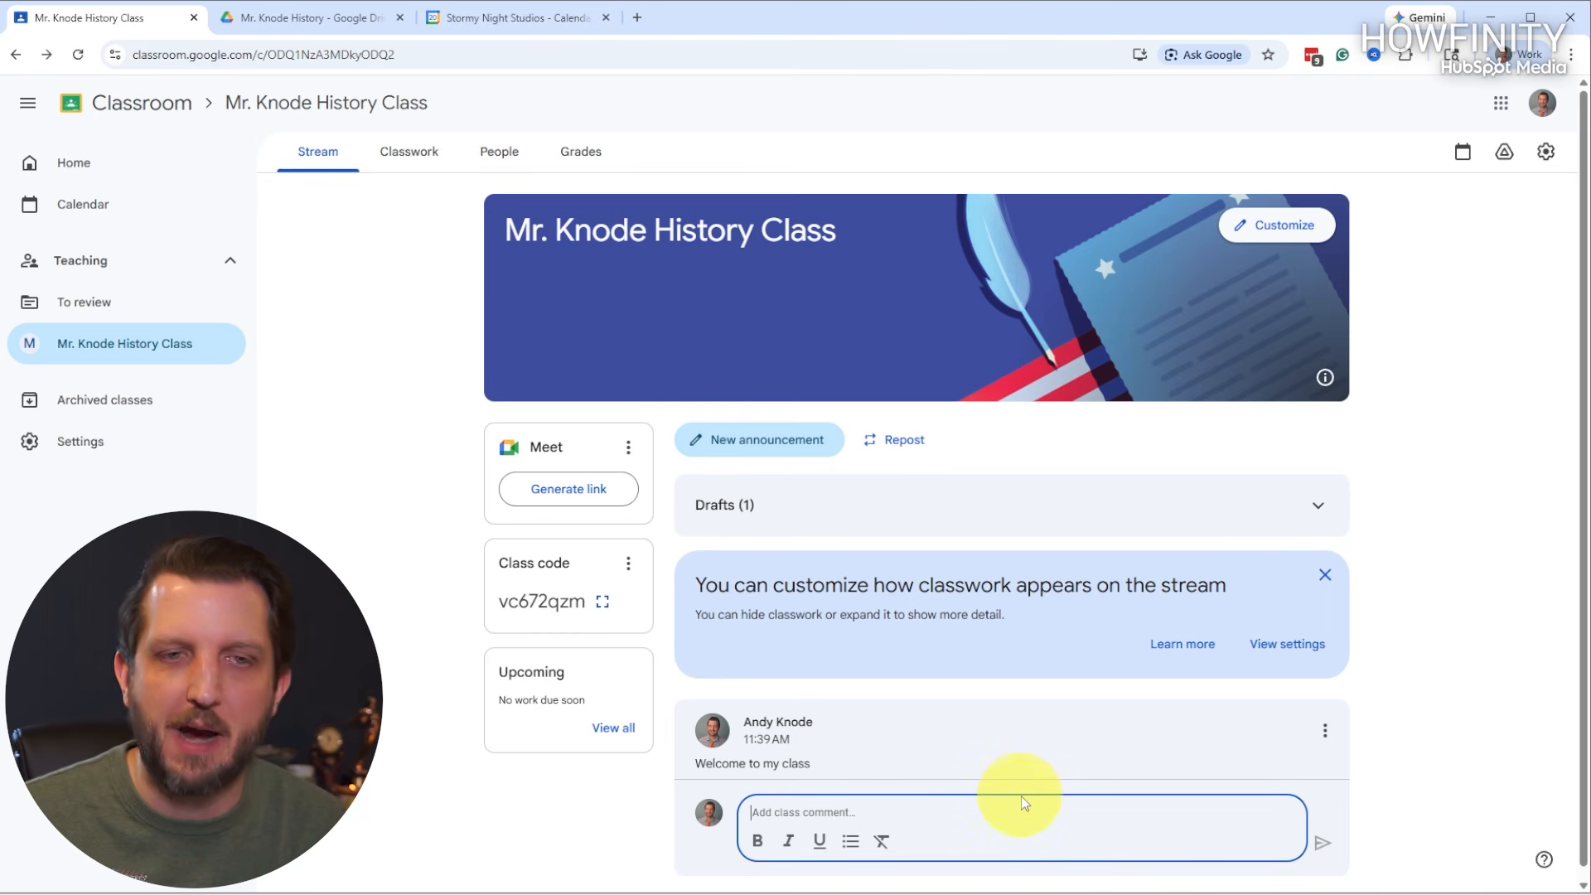
pyautogui.click(1359, 713)
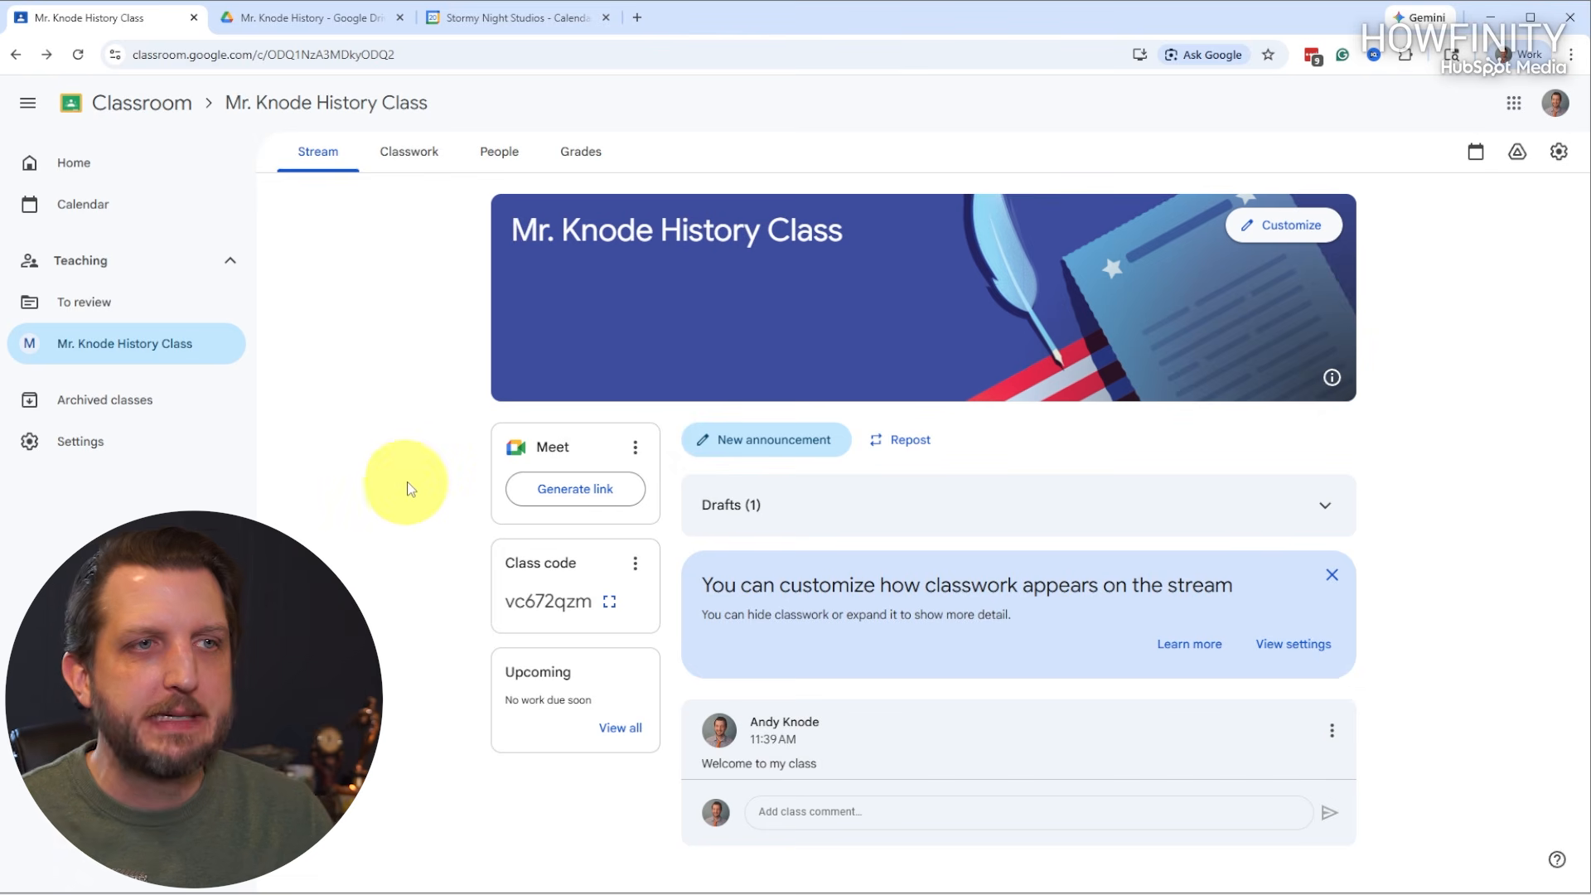
# Create a classwork assignment titled "Read Chapter 1" with the instructions "Read the chapter and come prepared to discuss in class".
pyautogui.click(409, 161)
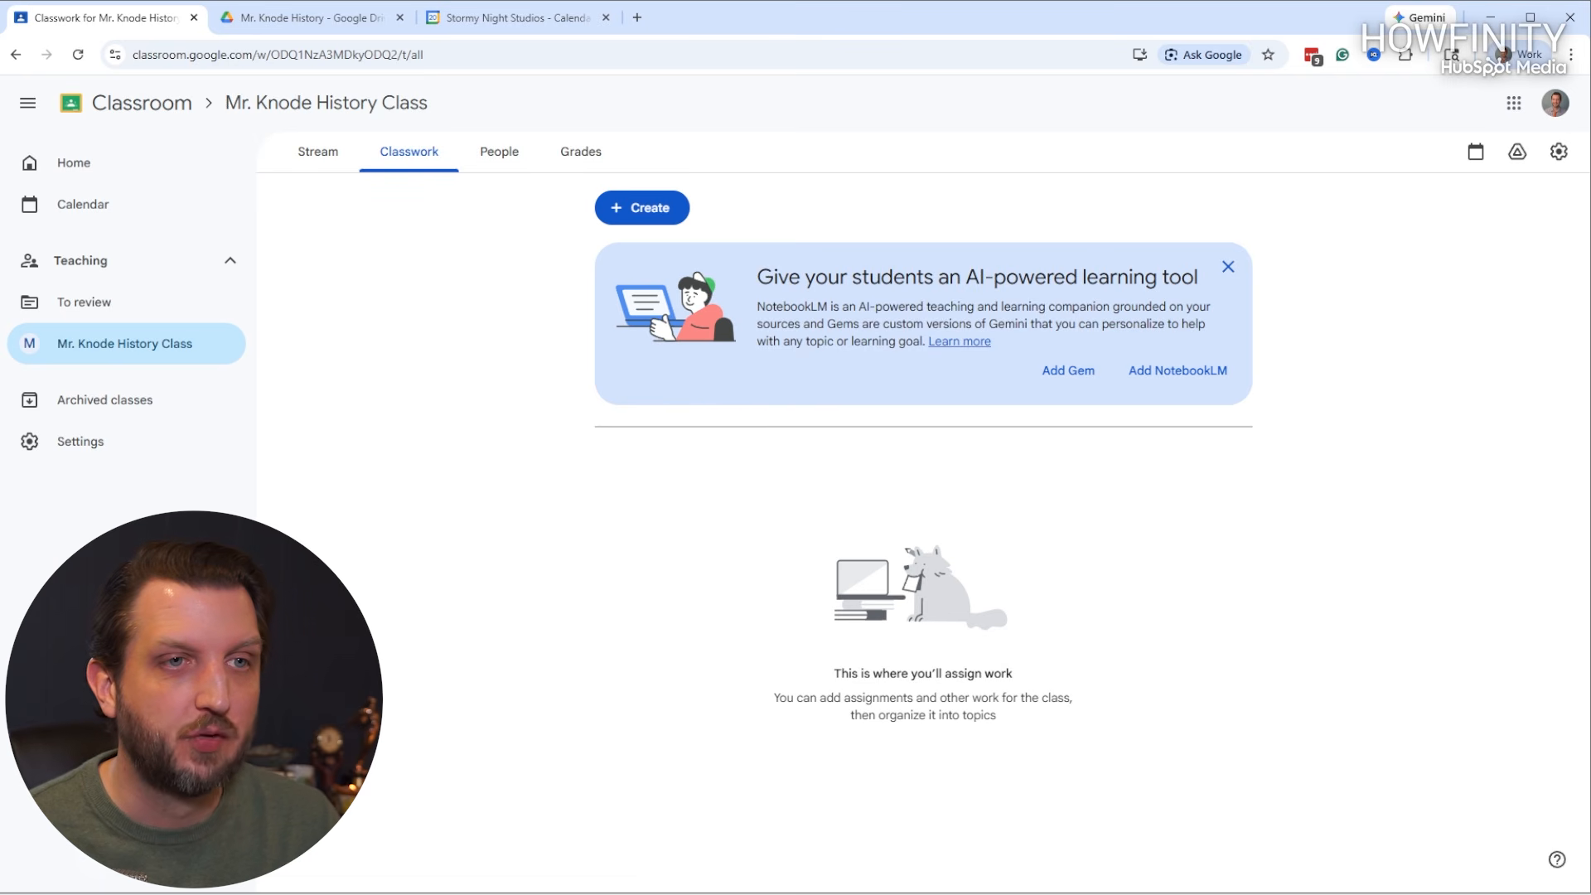
pyautogui.click(617, 217)
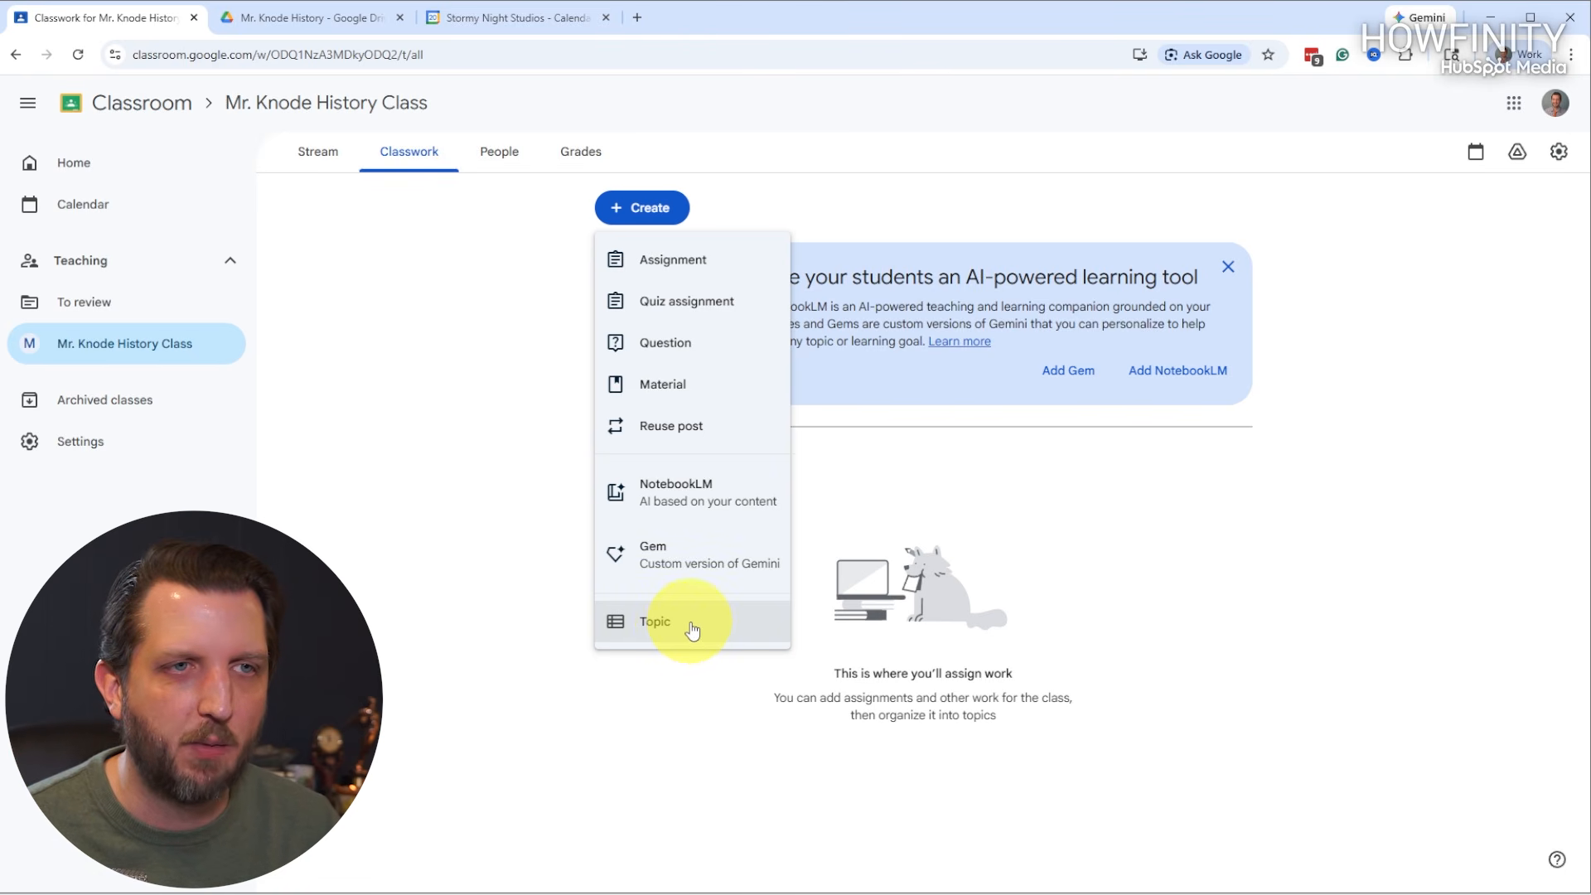
pyautogui.click(667, 275)
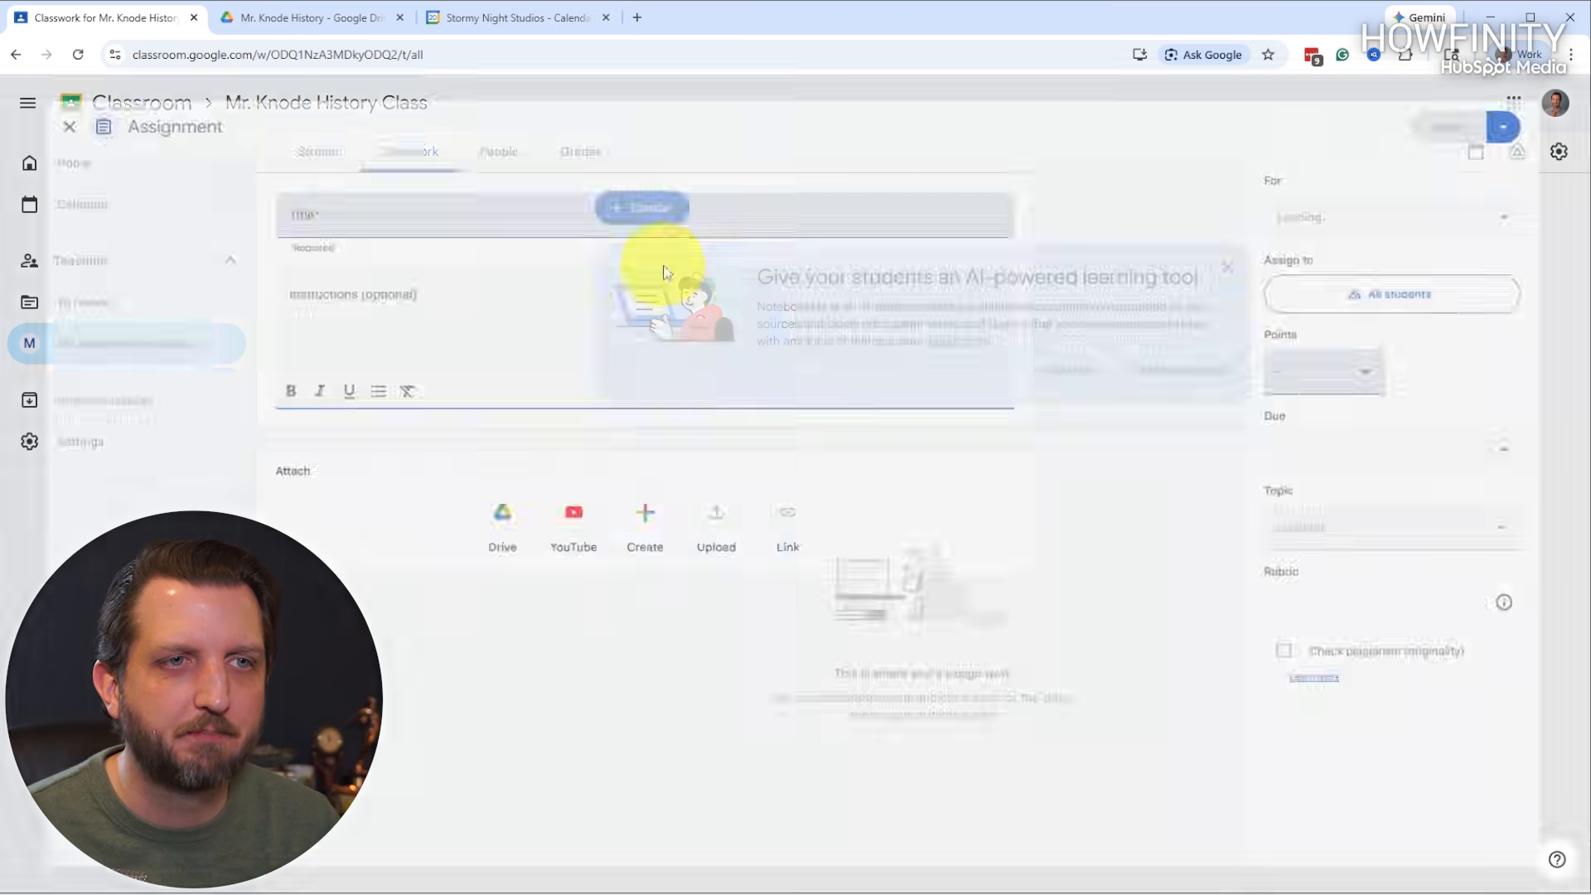
pyautogui.write('Read Chapter 1')
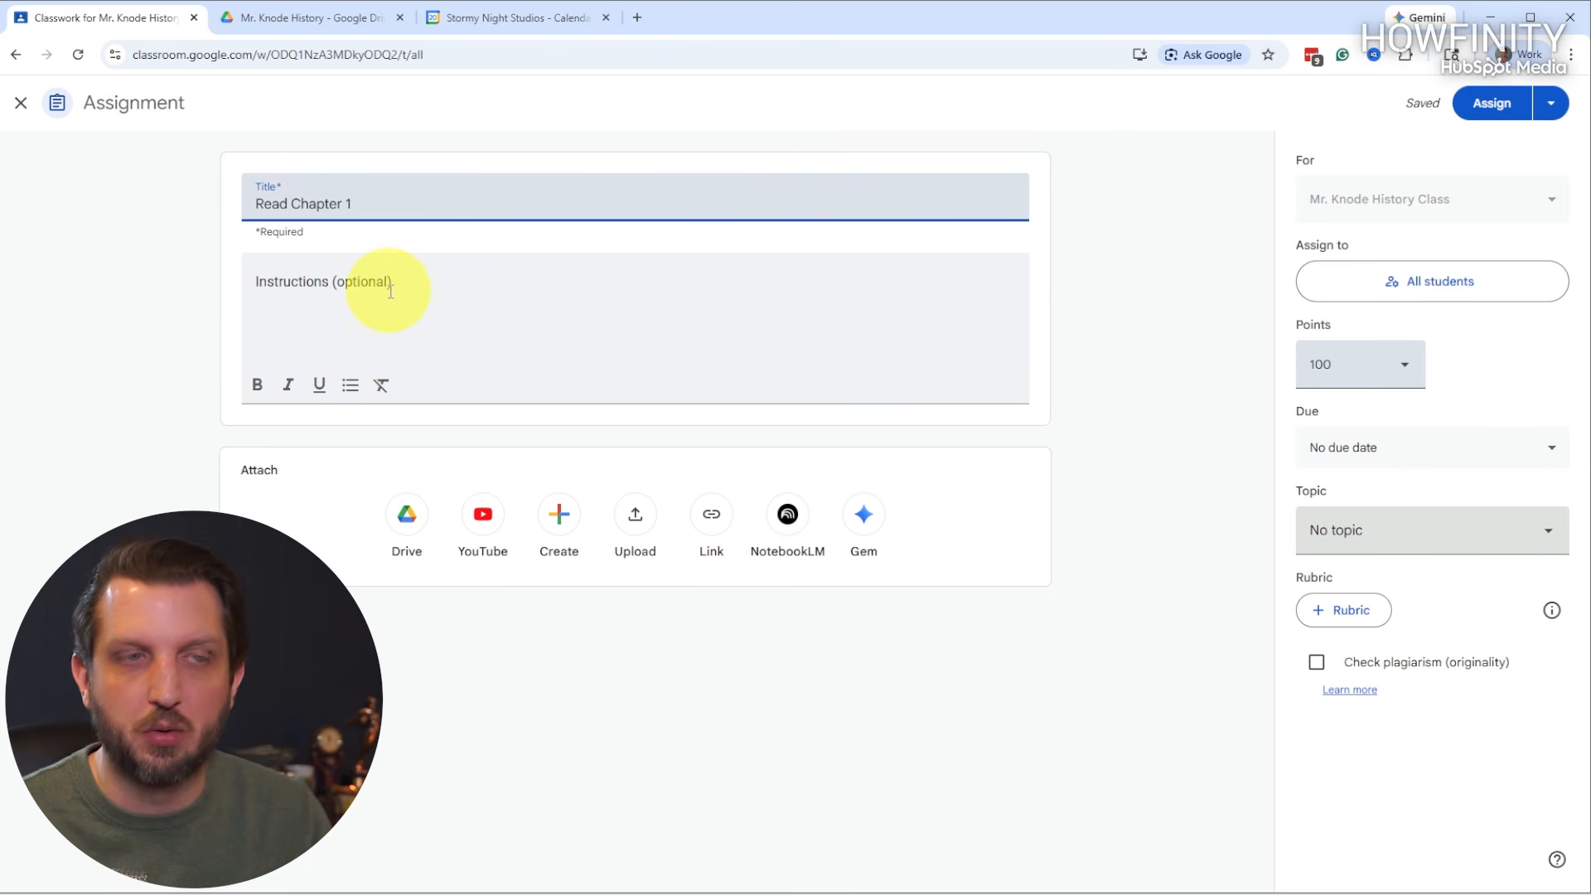
pyautogui.click(390, 291)
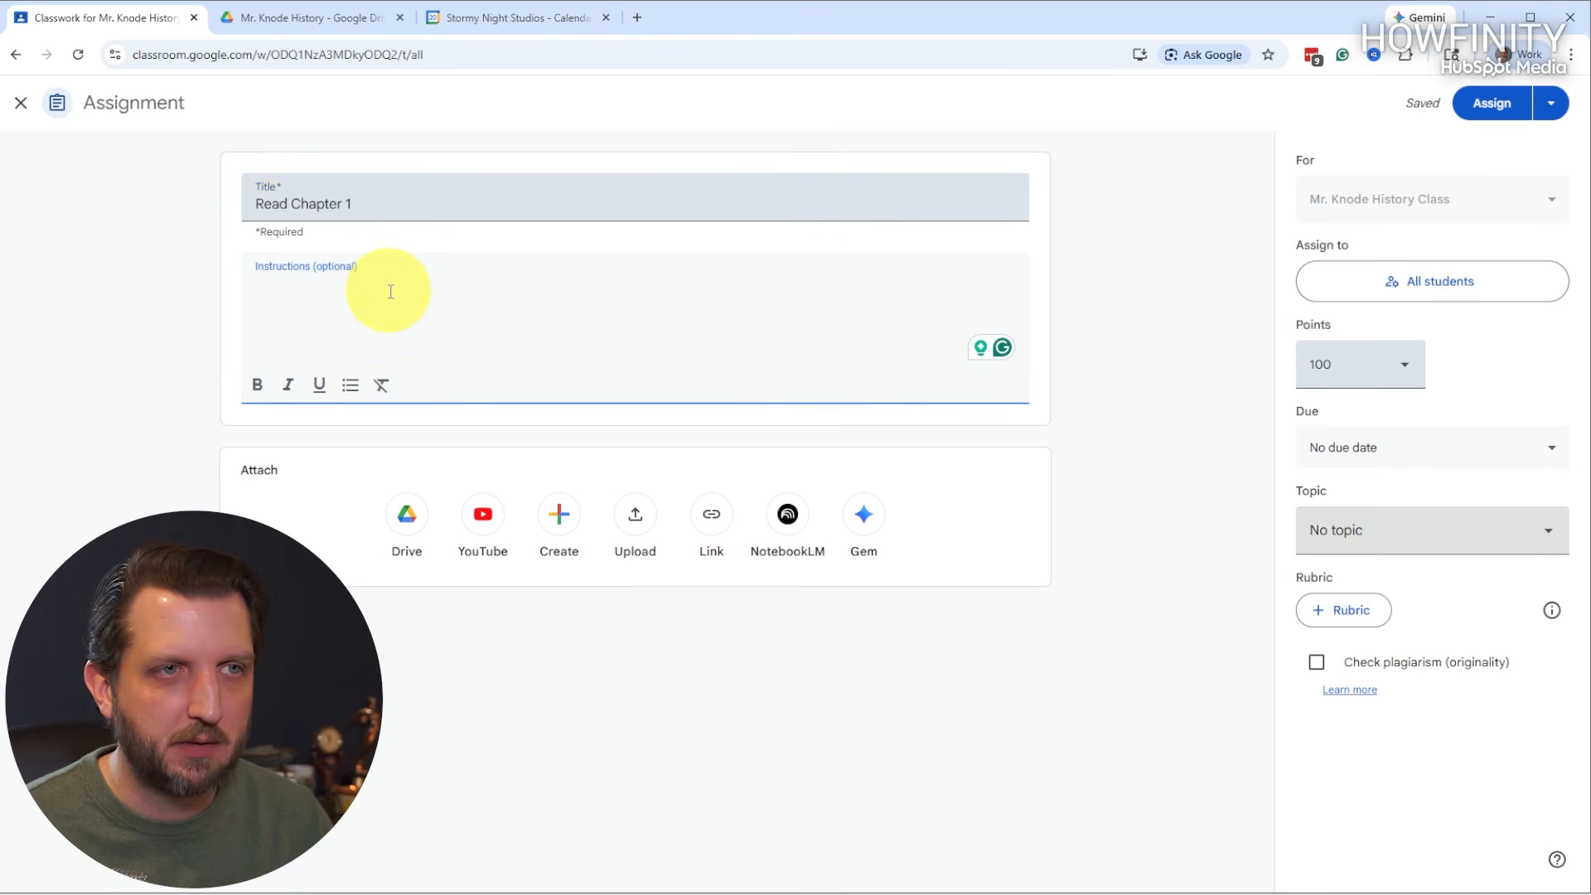
pyautogui.write('Read the chapter and come prepared to discuss in class')
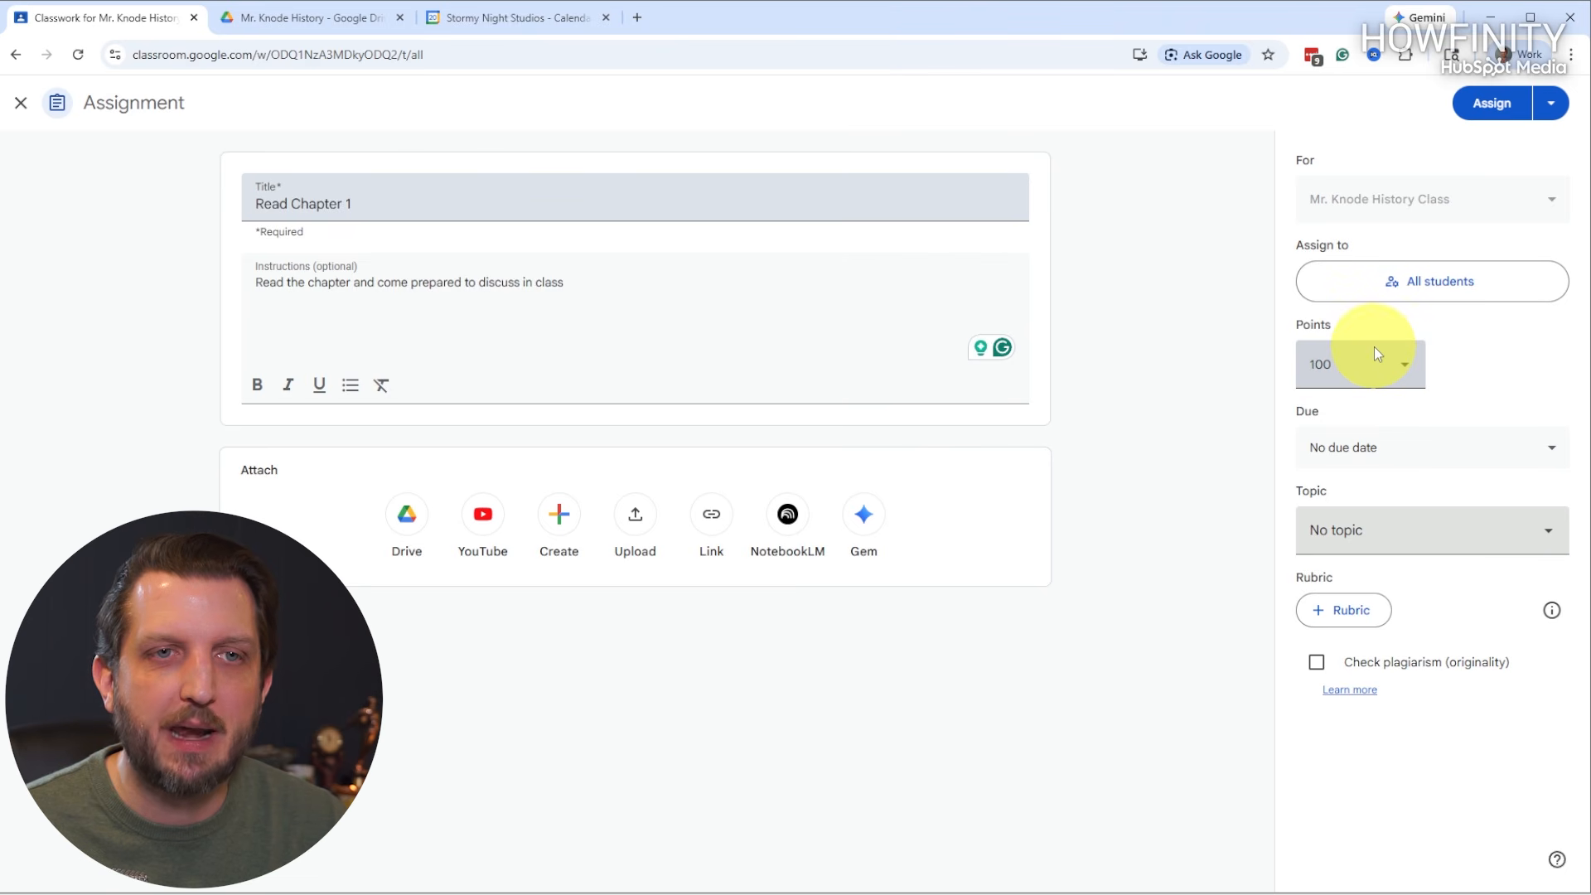
# Make the Read Chapter 1 assignment ungraded with a due date of 02/23/2026 and assign it to all students.
pyautogui.click(1407, 367)
pyautogui.click(1352, 426)
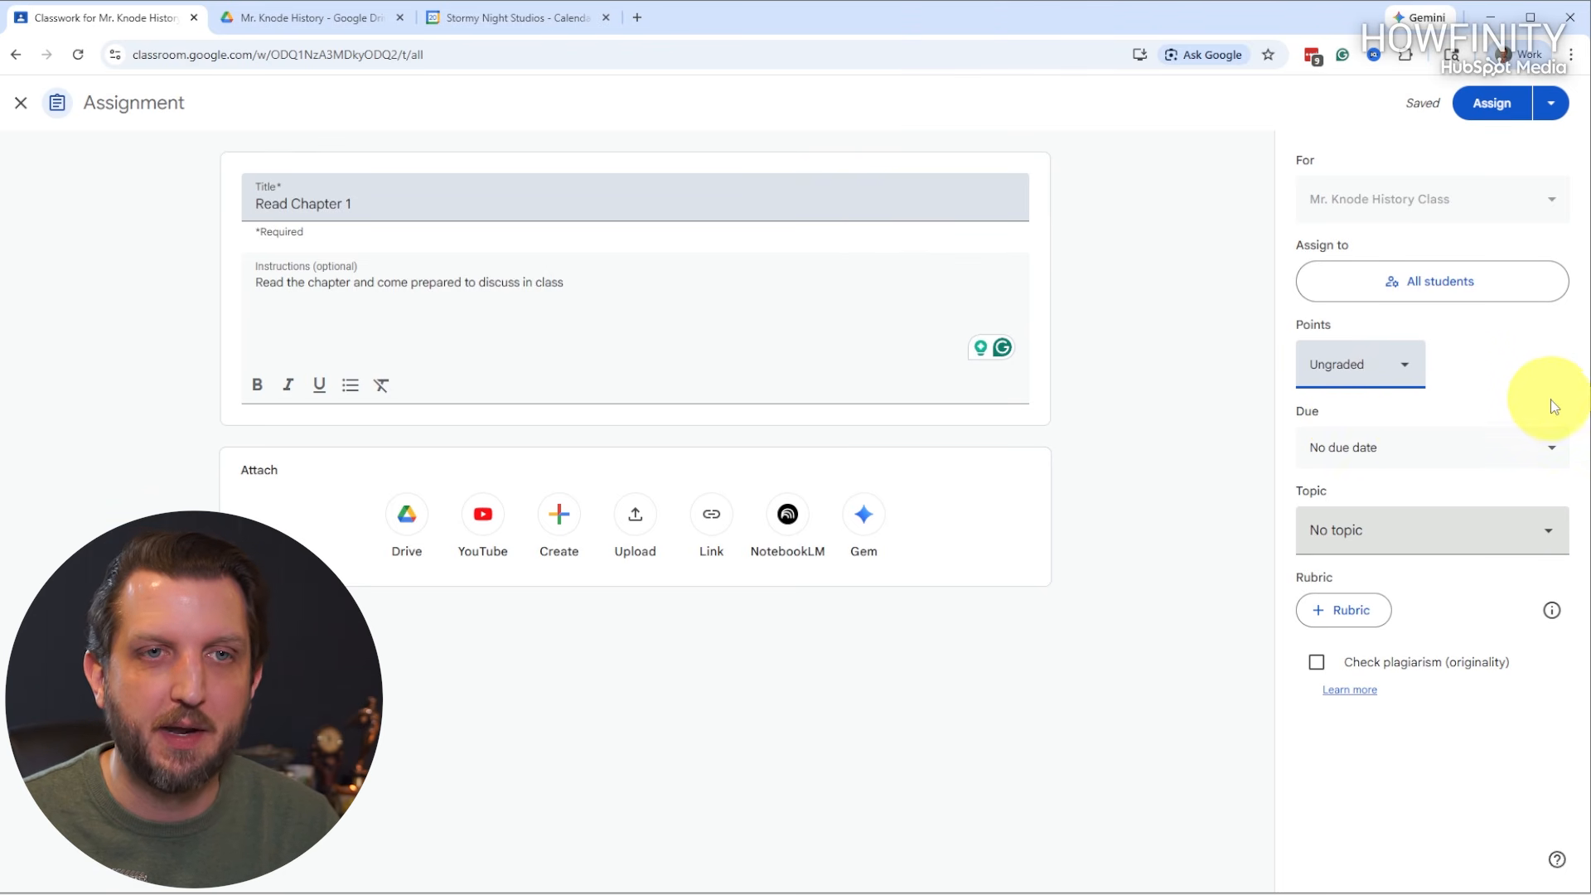
pyautogui.click(1548, 456)
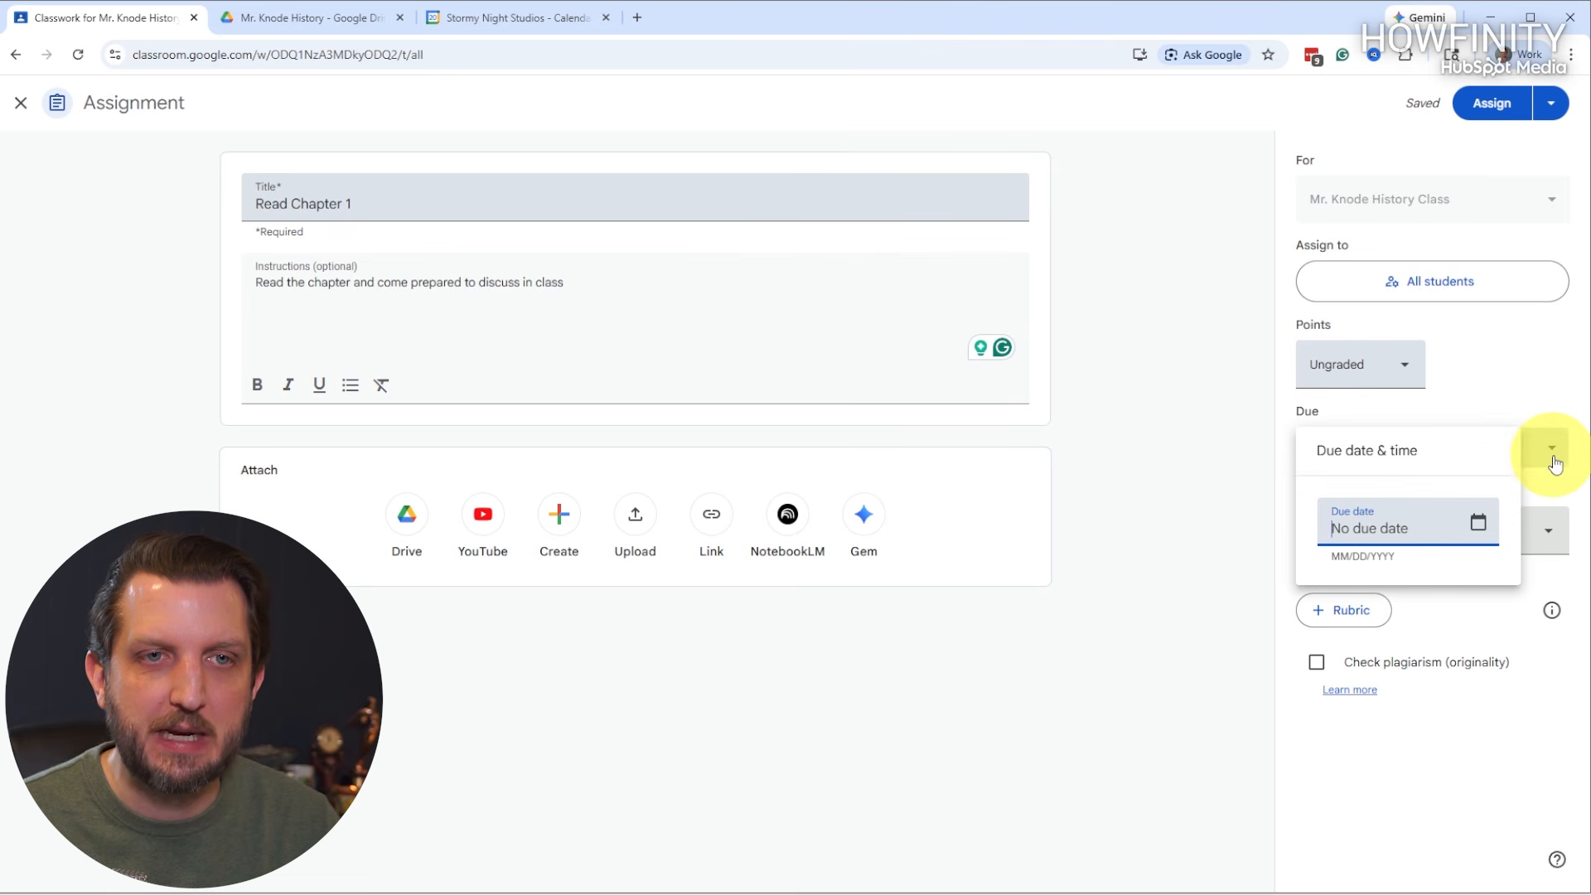
pyautogui.click(1478, 523)
pyautogui.click(1261, 417)
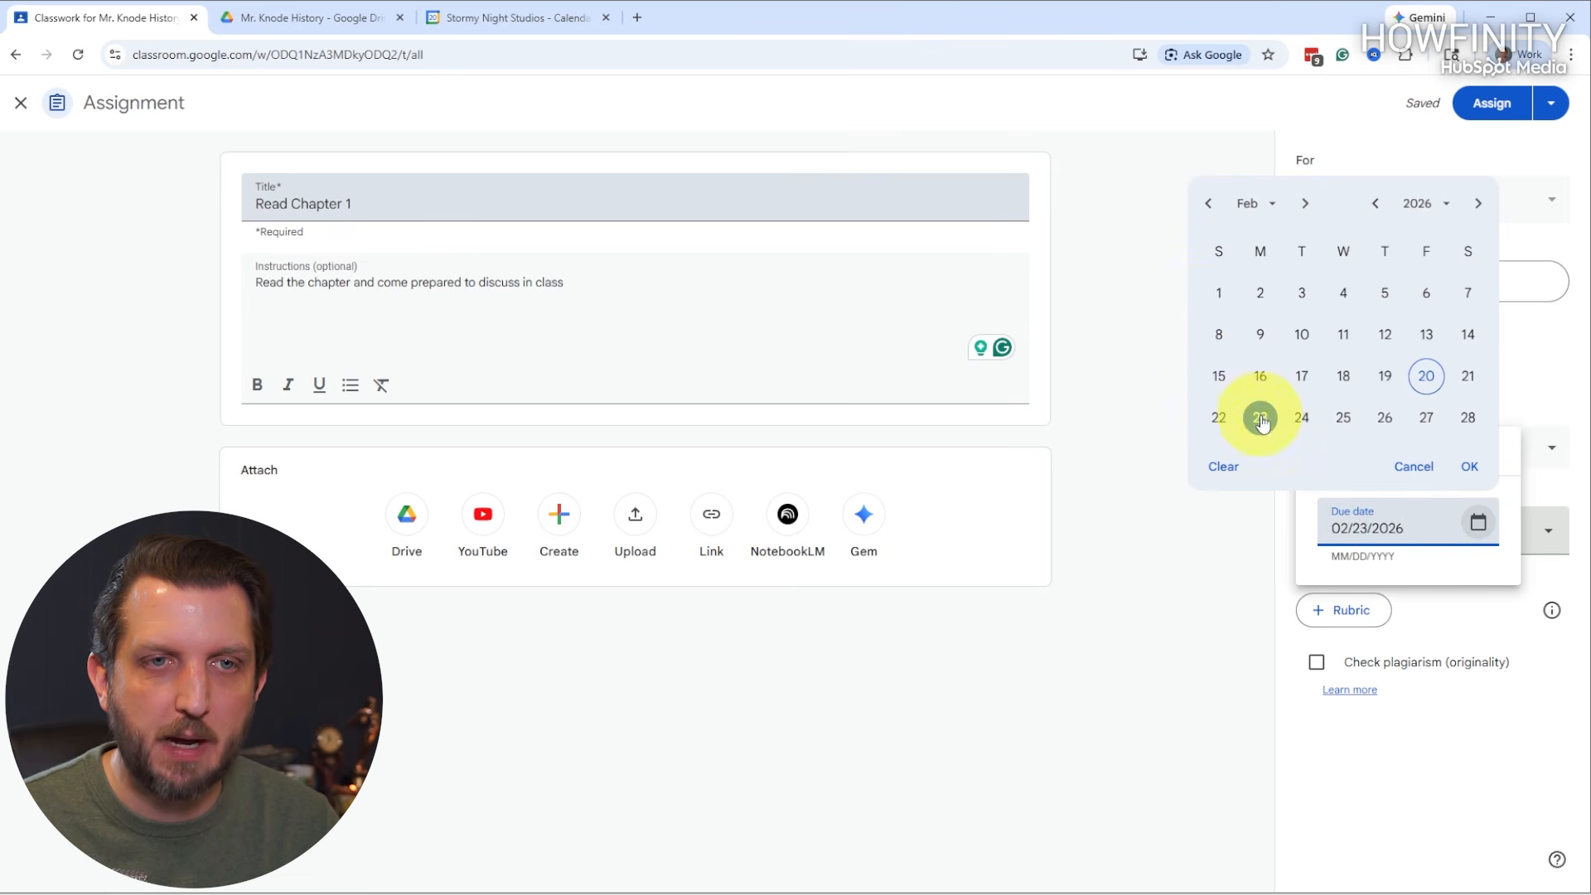
pyautogui.click(1326, 455)
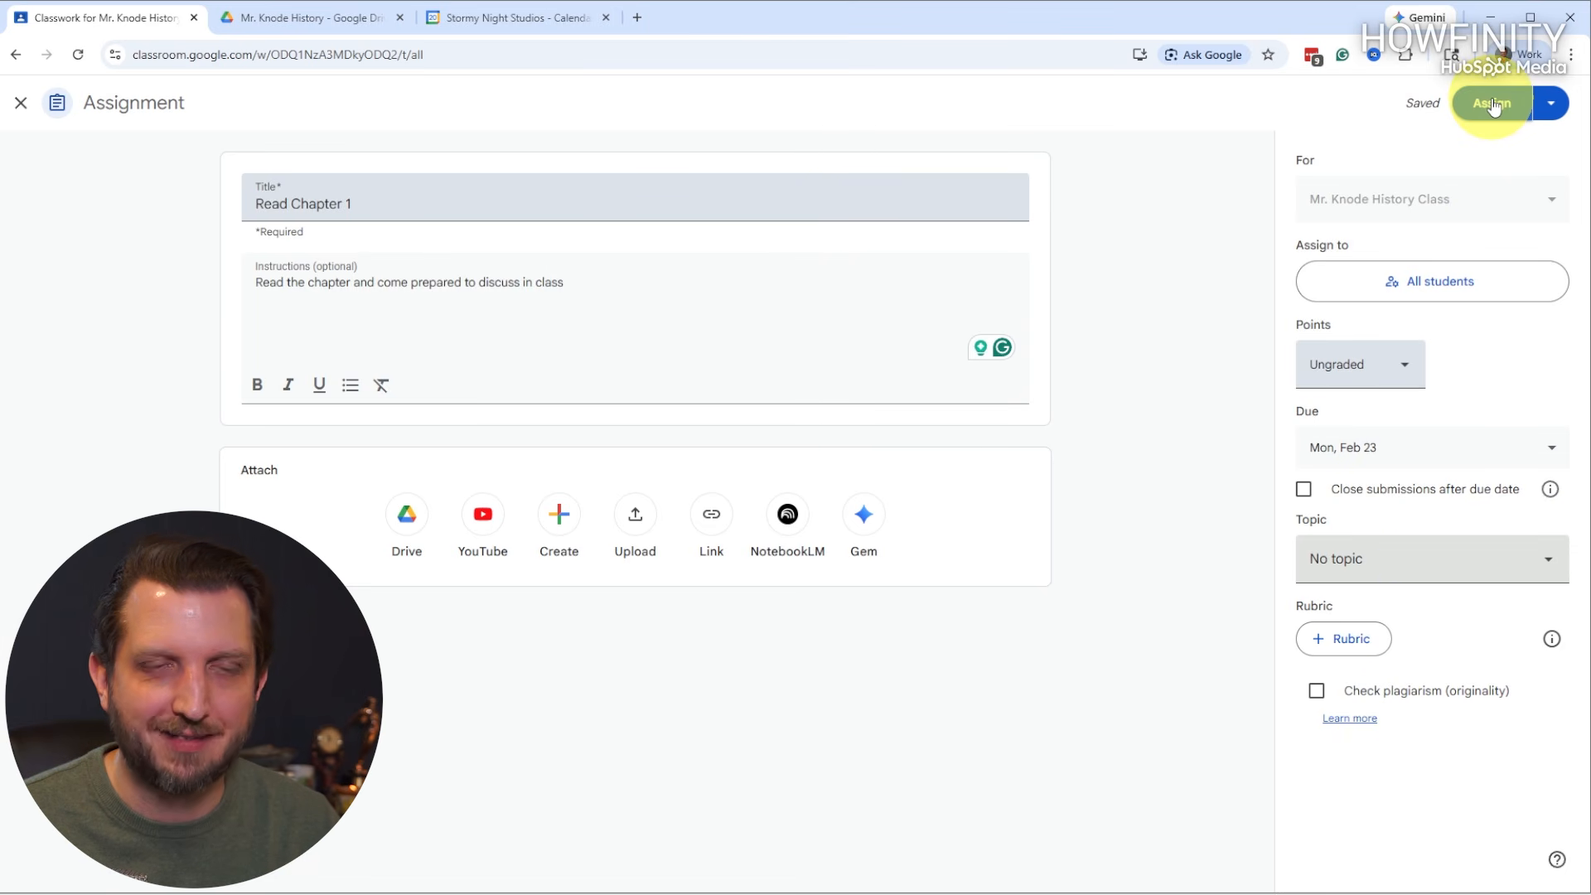
pyautogui.click(1549, 102)
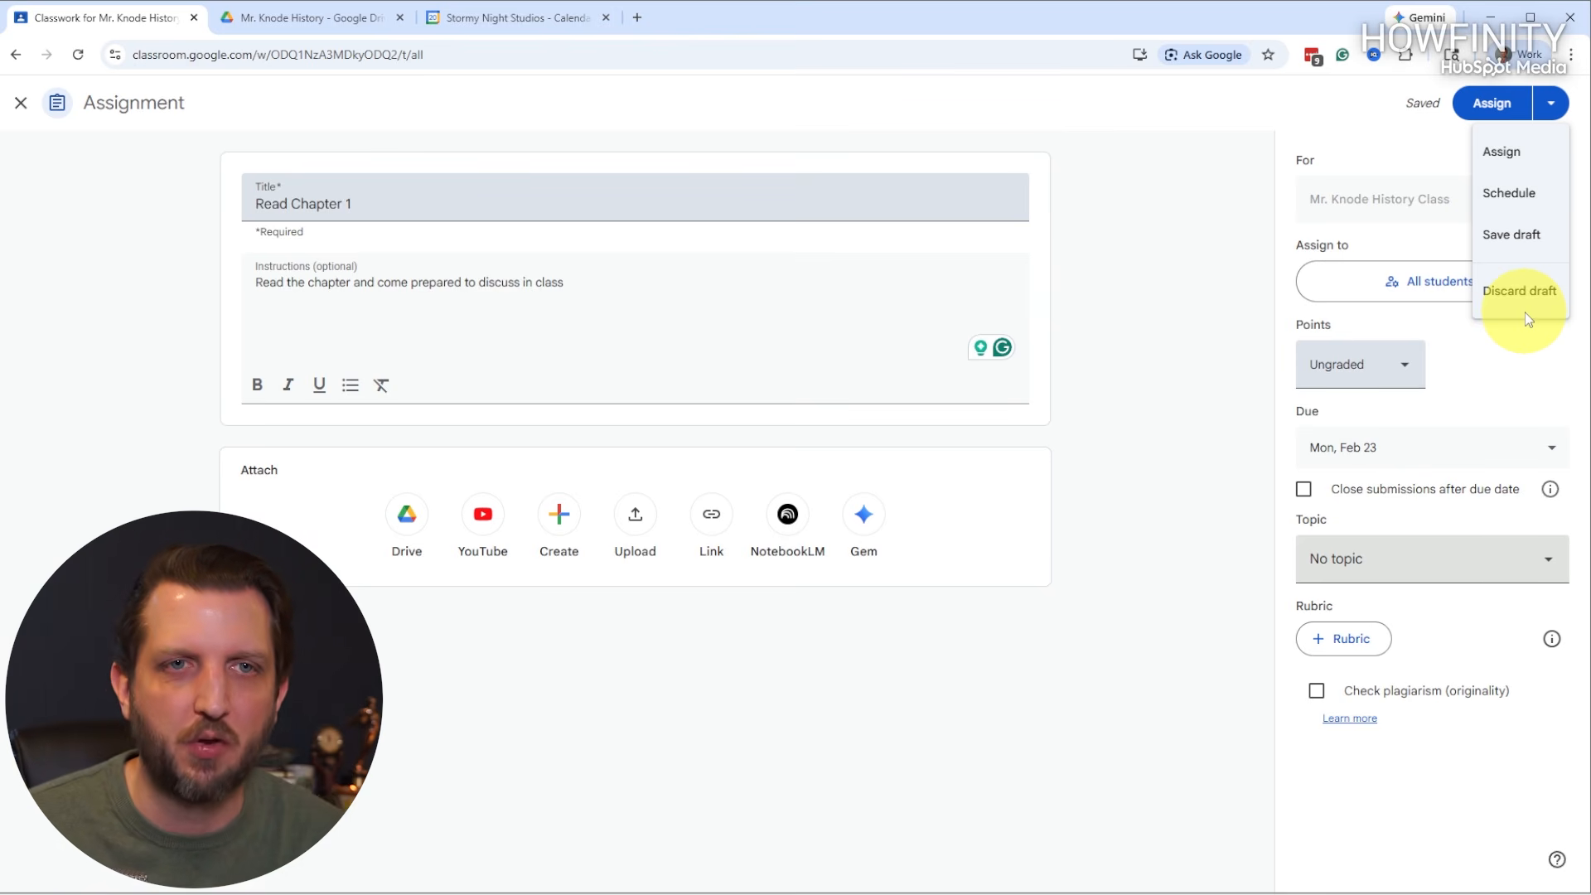
pyautogui.click(1493, 104)
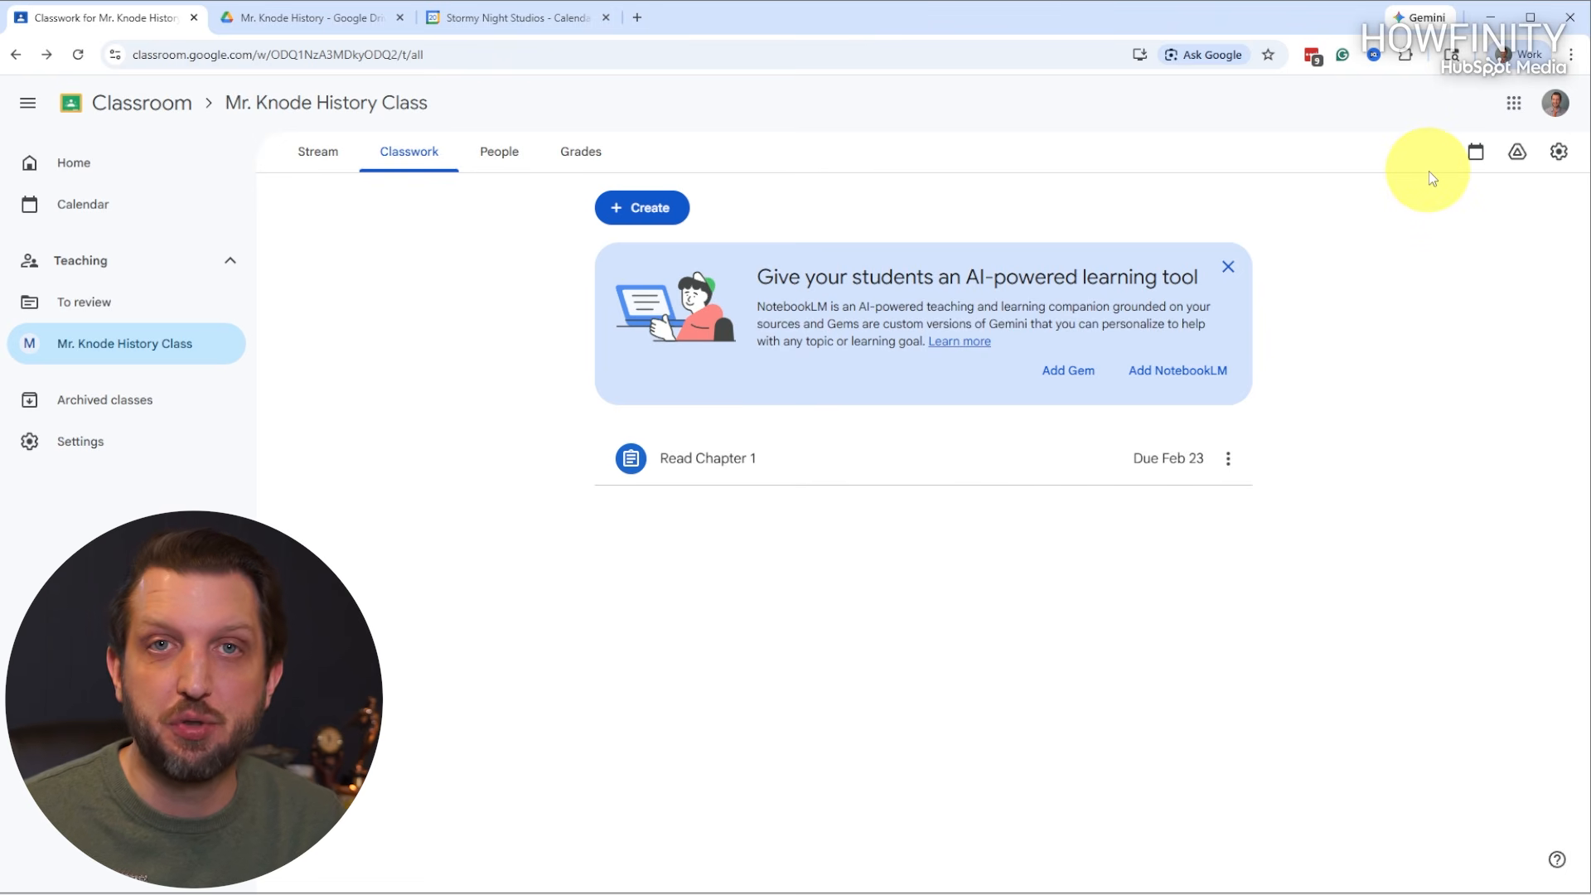
# View the class's Google Calendar and its Google Drive folder, returning to the Classroom classwork page after each.
pyautogui.click(1477, 157)
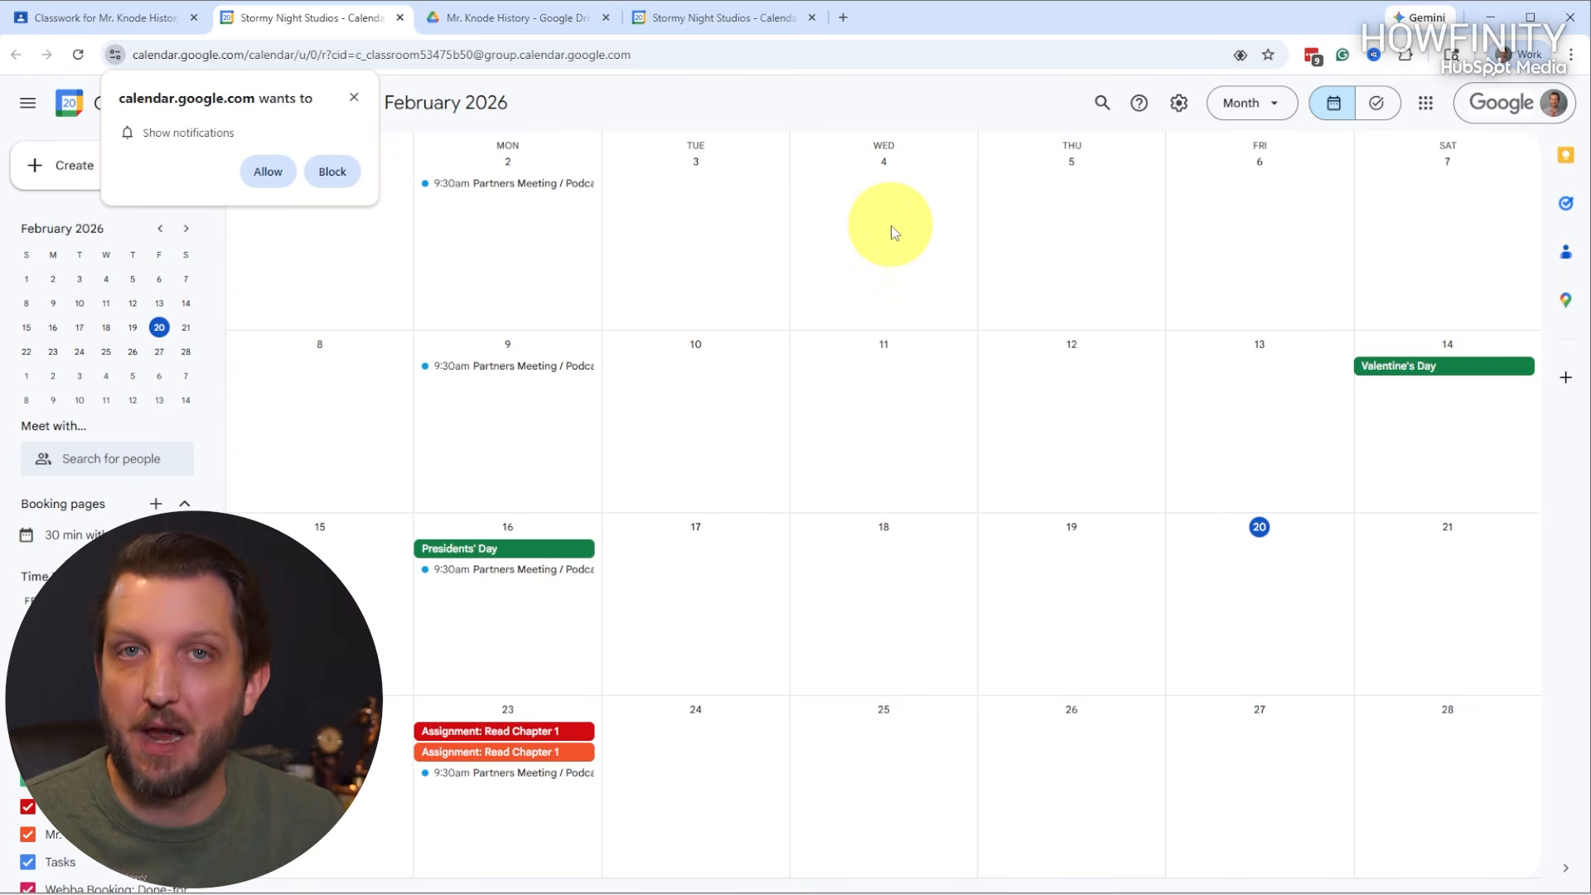
pyautogui.click(86, 26)
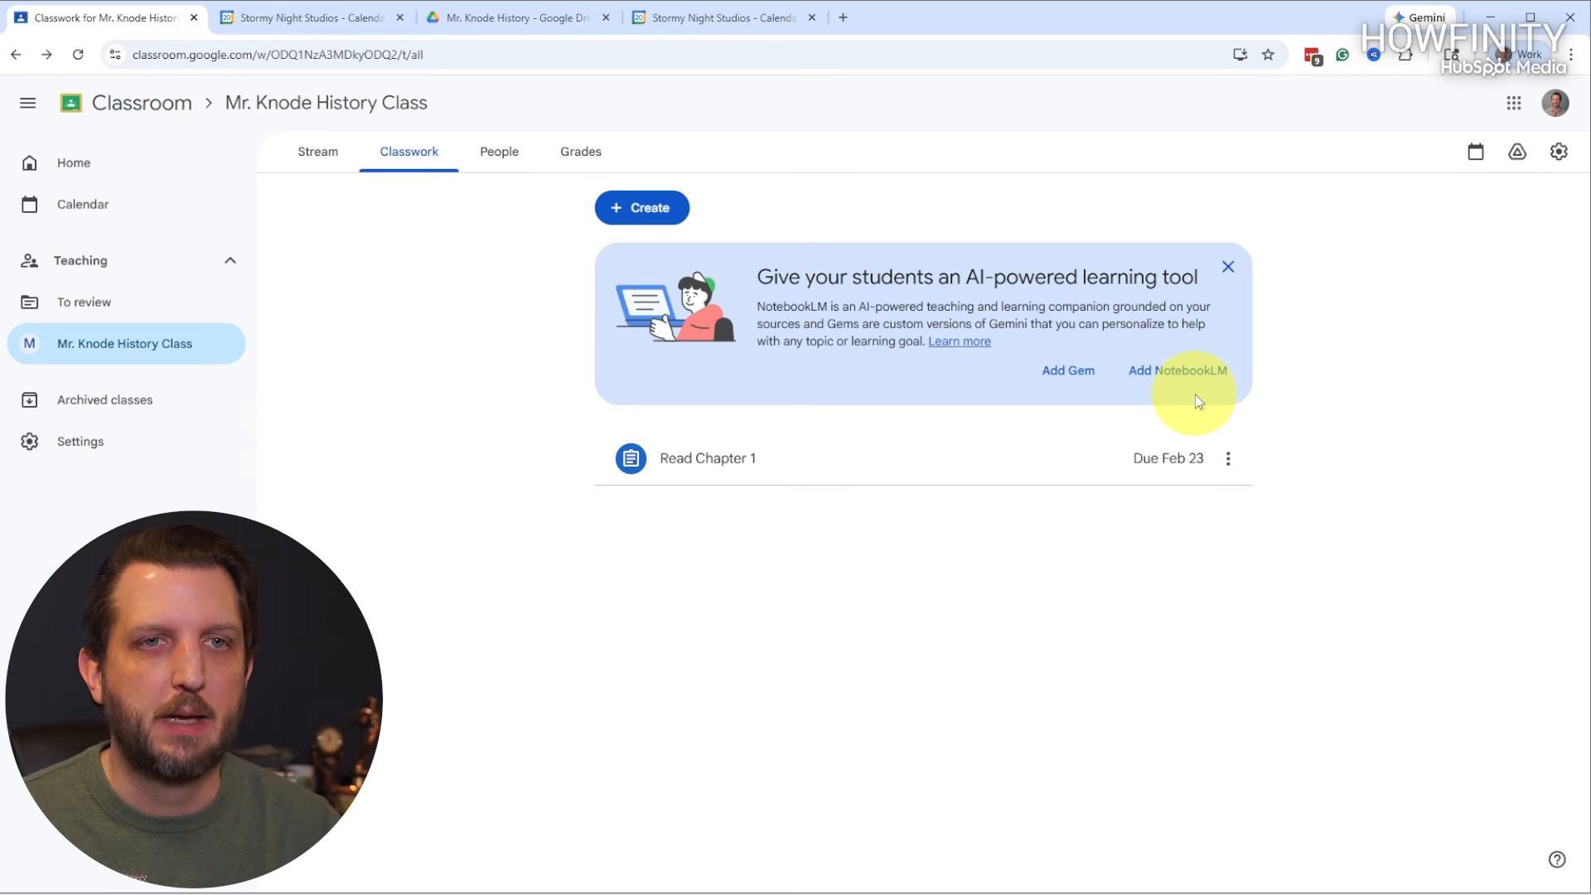
pyautogui.click(1517, 157)
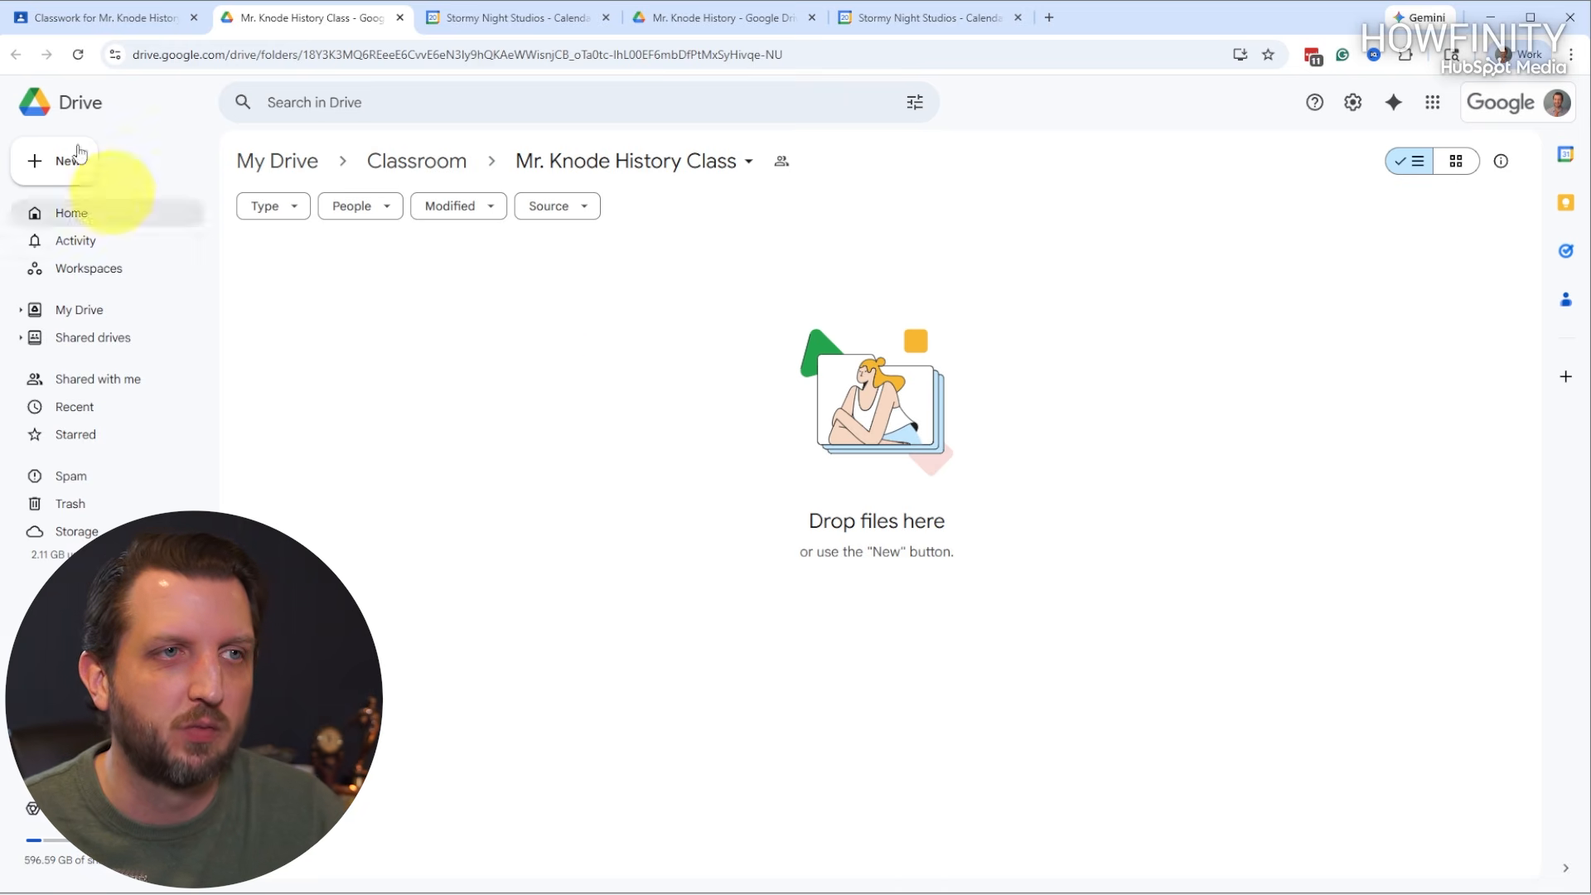
pyautogui.click(87, 30)
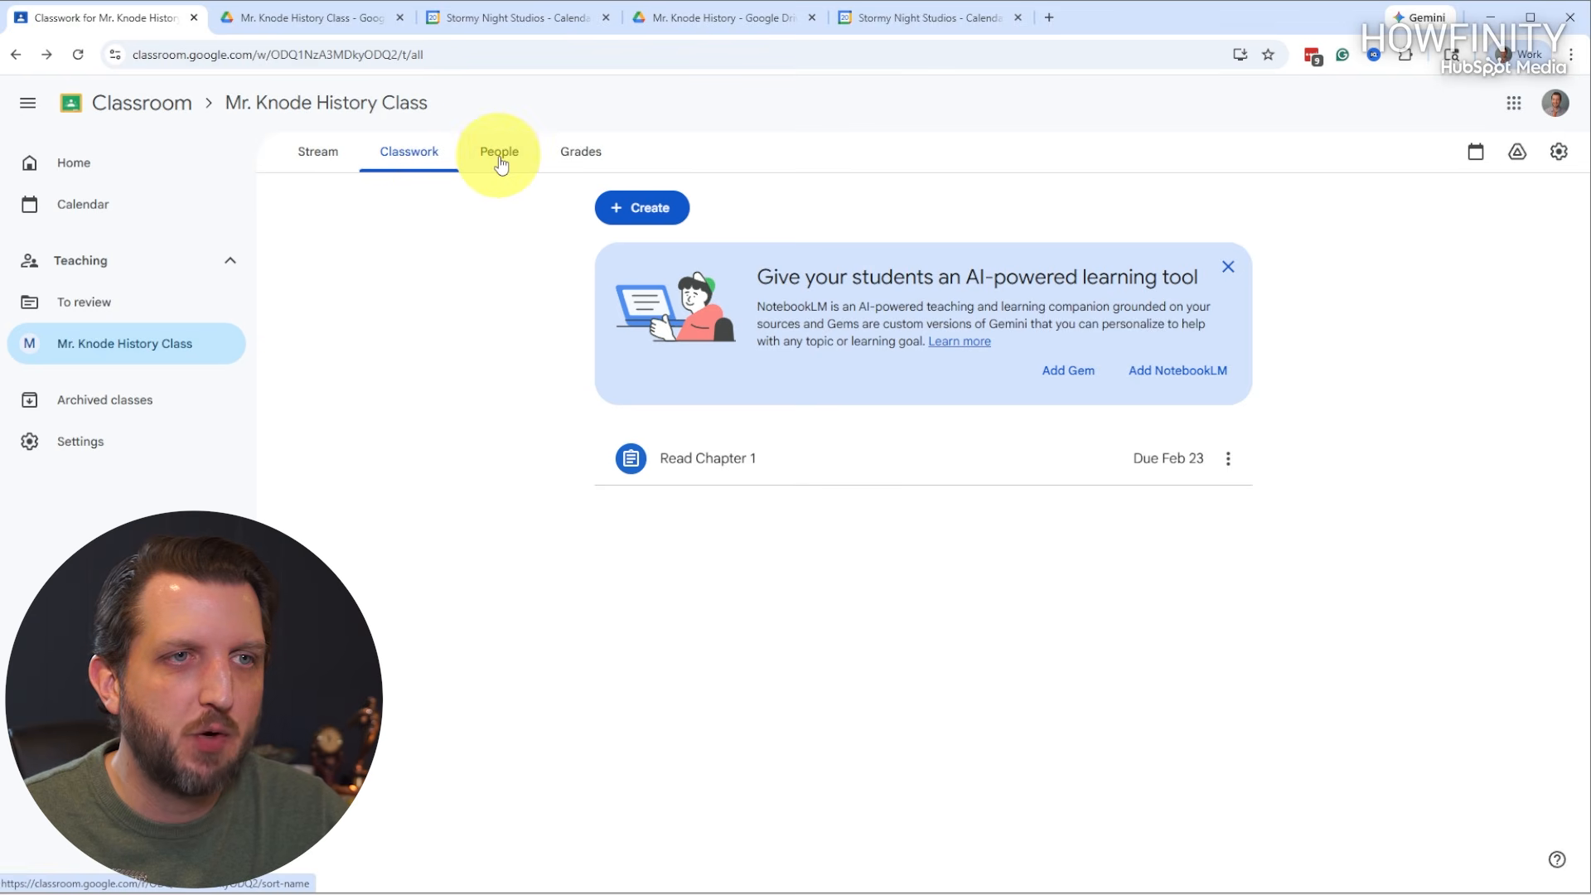
# Review the class's list of teachers and students and its grades page.
pyautogui.click(499, 156)
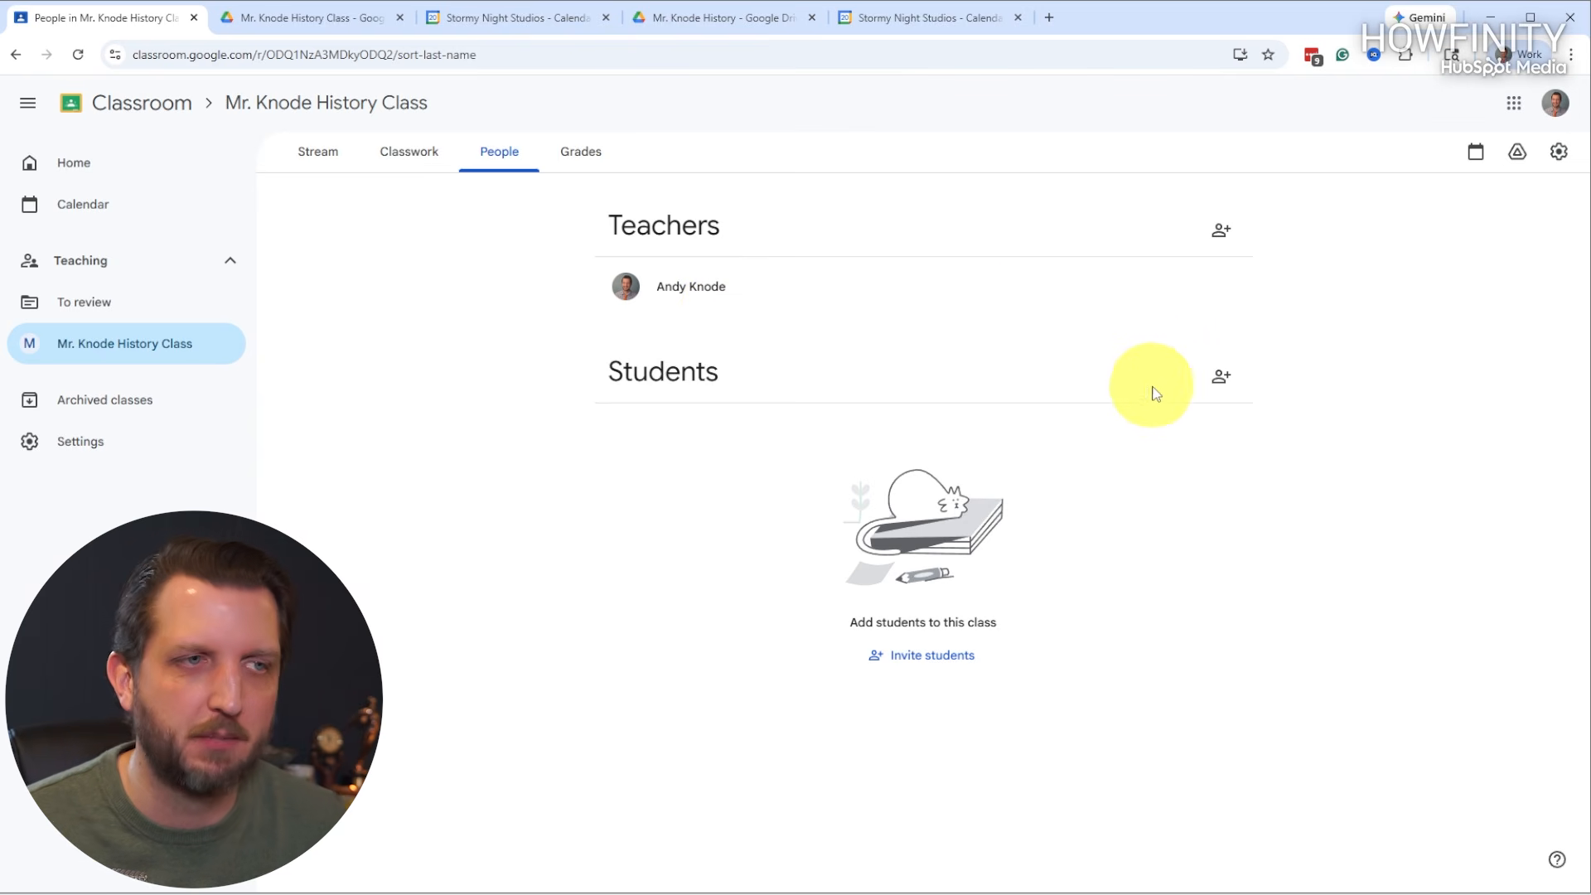
pyautogui.click(590, 156)
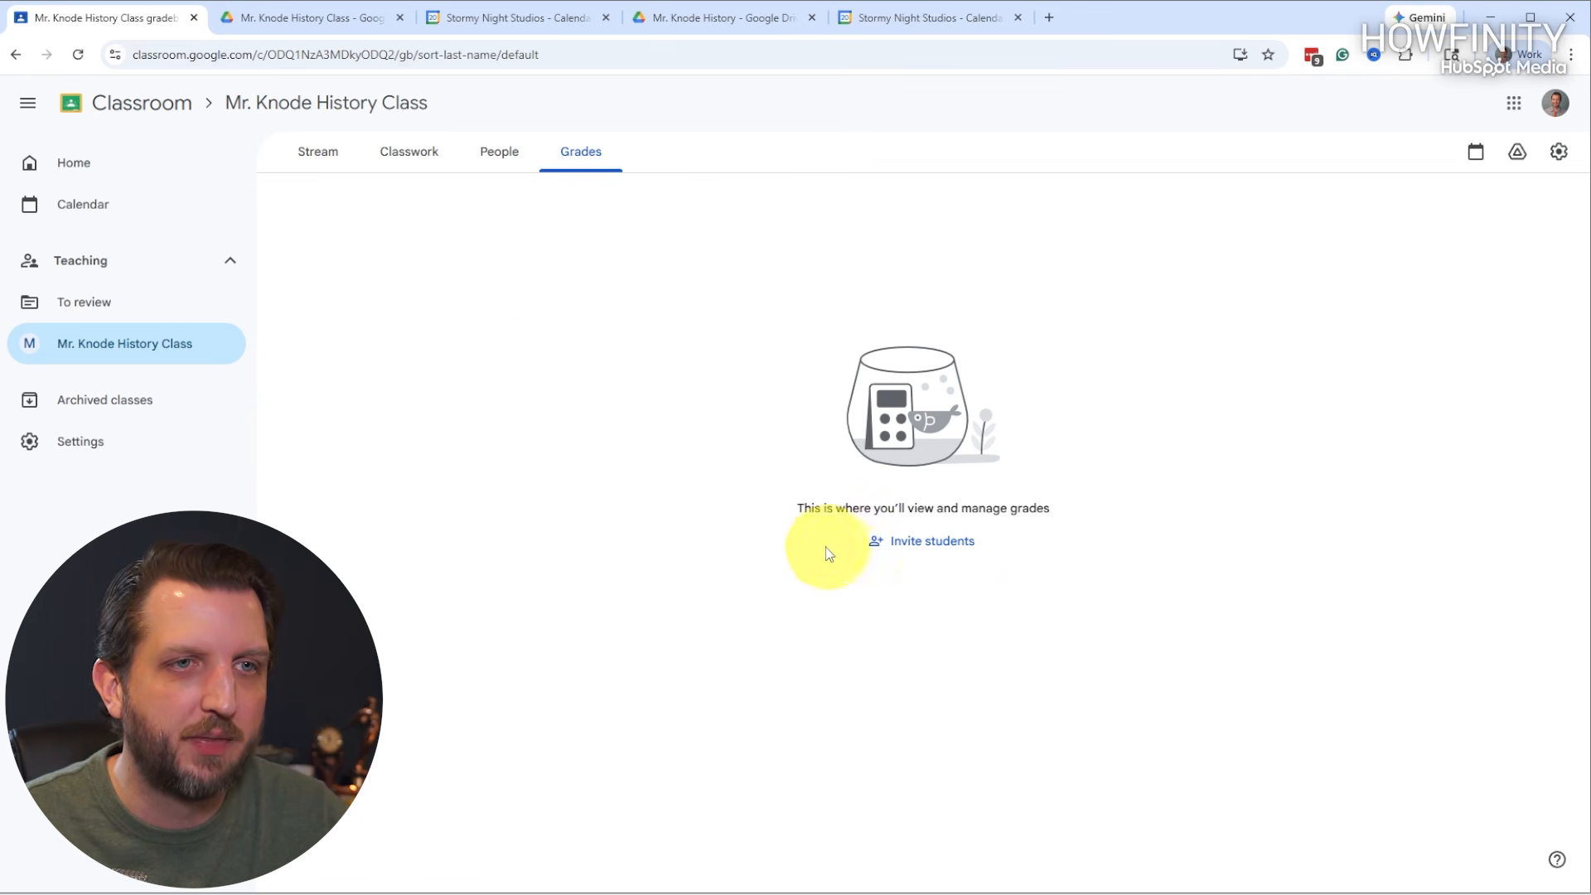
# Check the student work for Read Chapter 1 from the class stream, and view the list of work to review.
pyautogui.click(329, 158)
pyautogui.scroll(-1, 1041, 487)
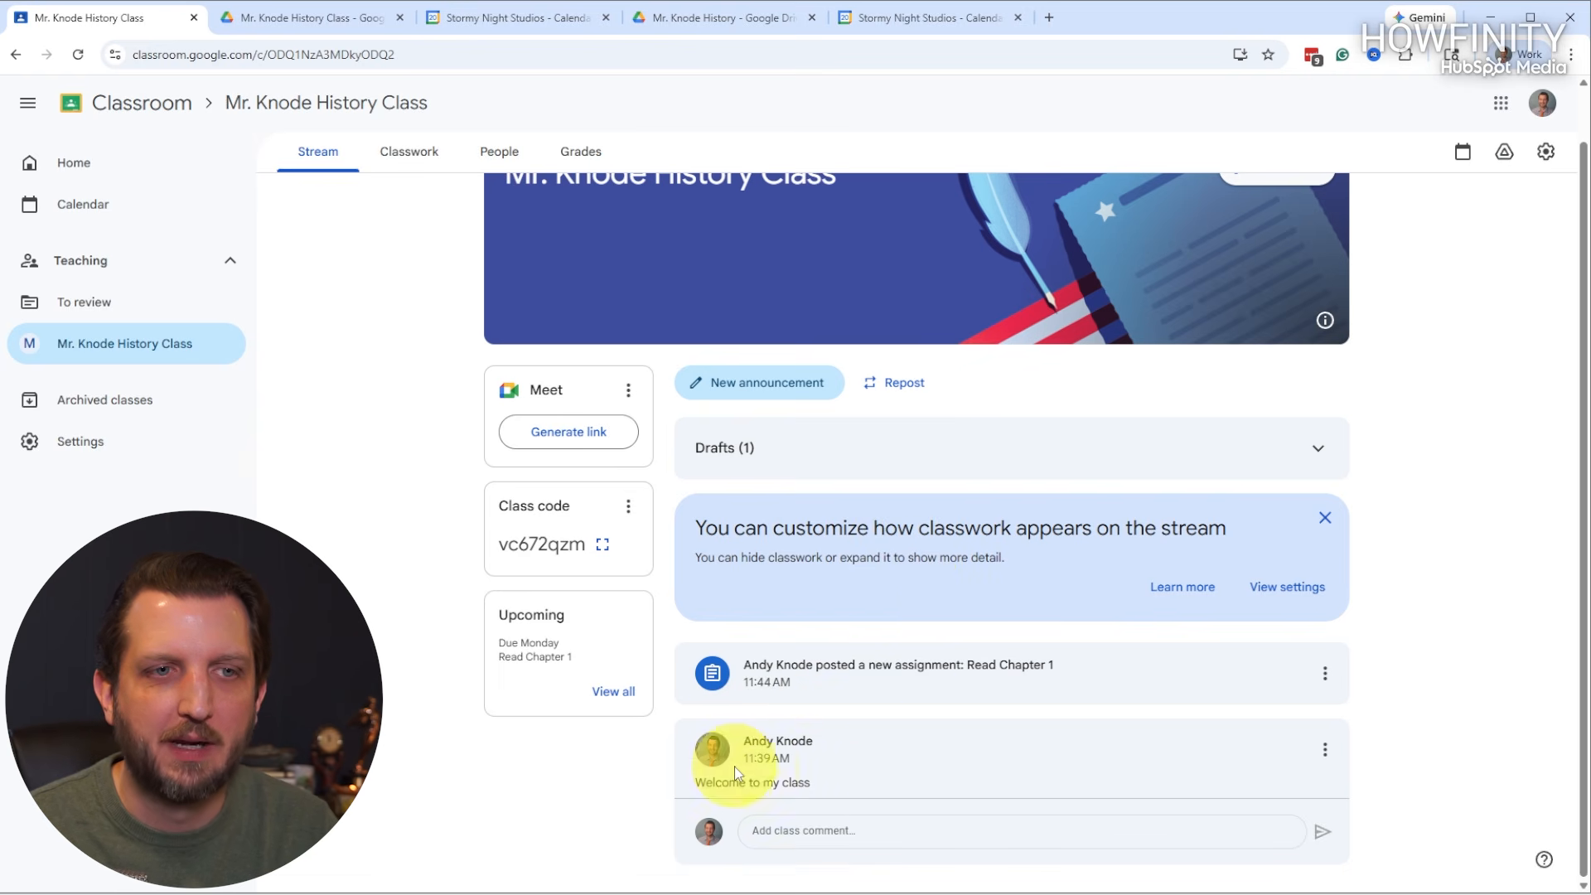
pyautogui.click(827, 673)
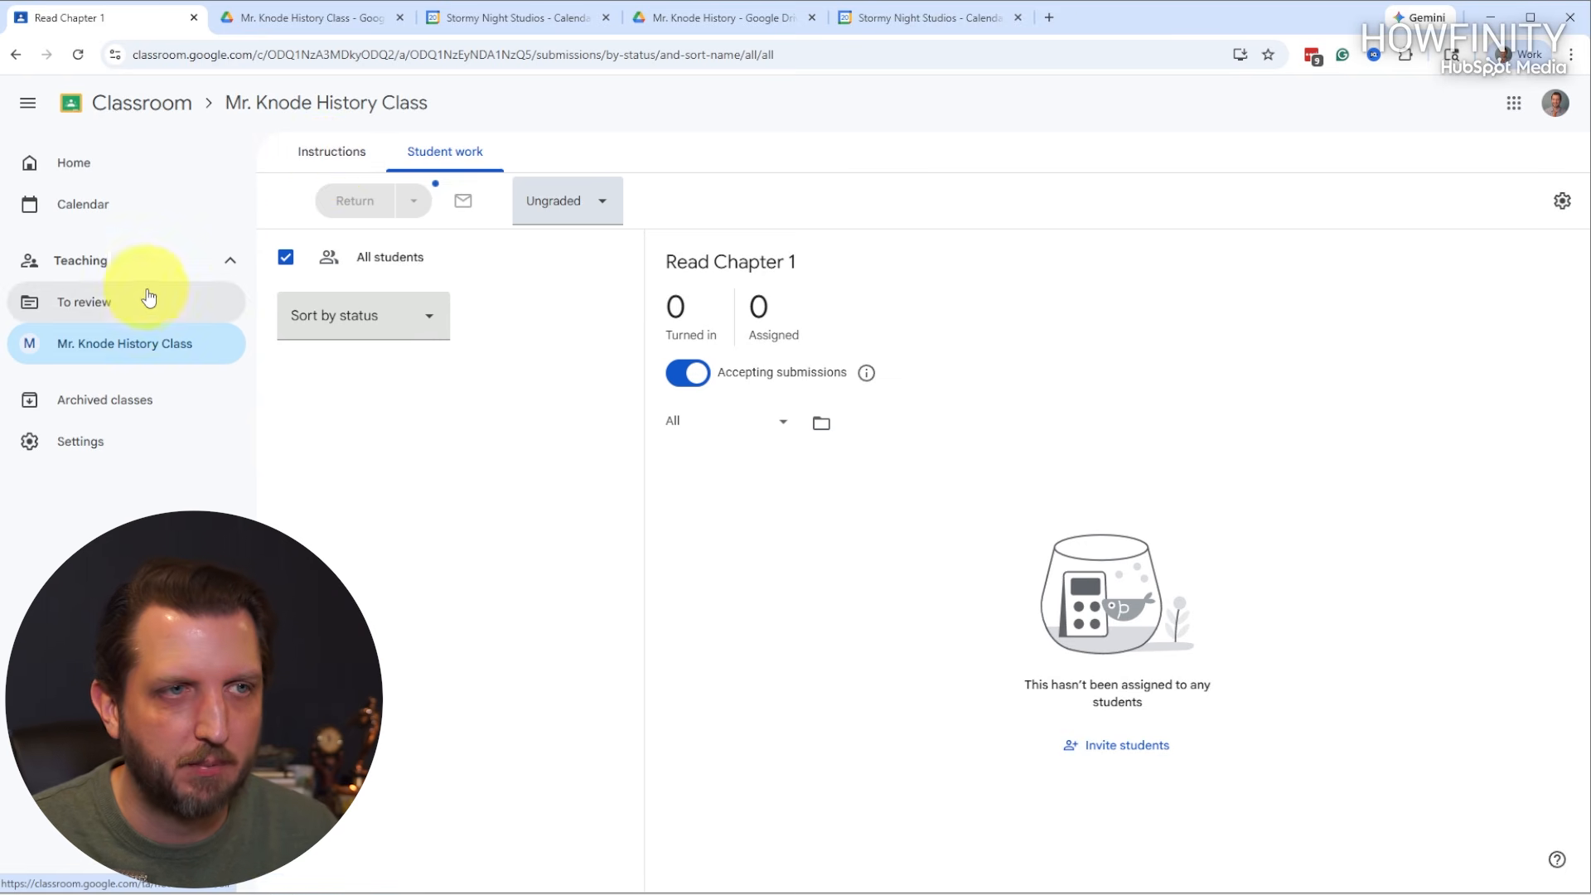
pyautogui.hotkey('alt', 'Left')
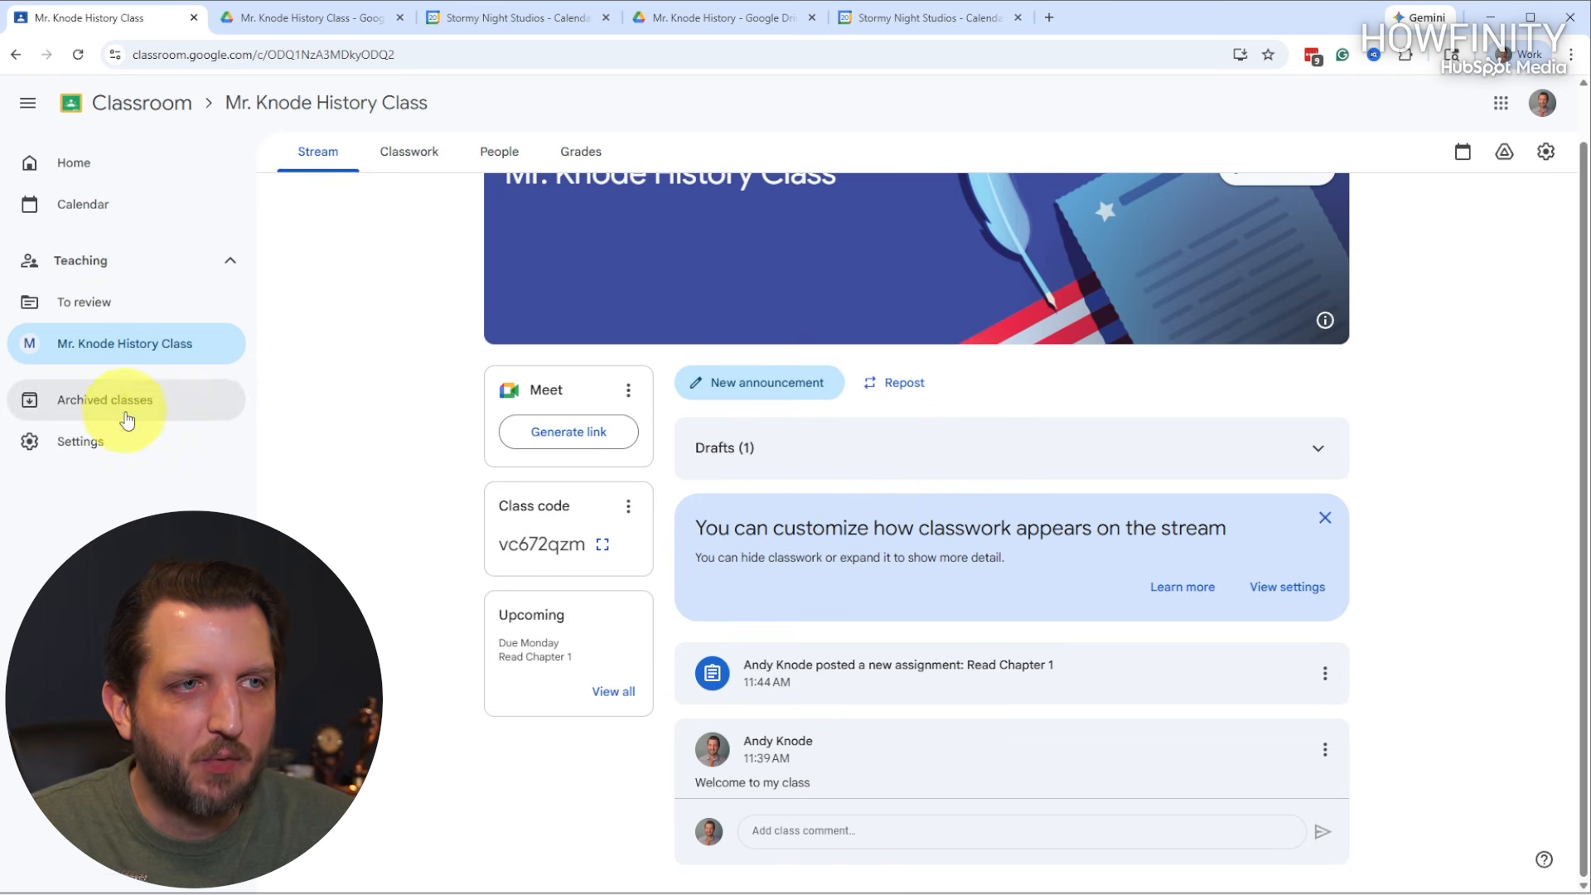
pyautogui.click(94, 312)
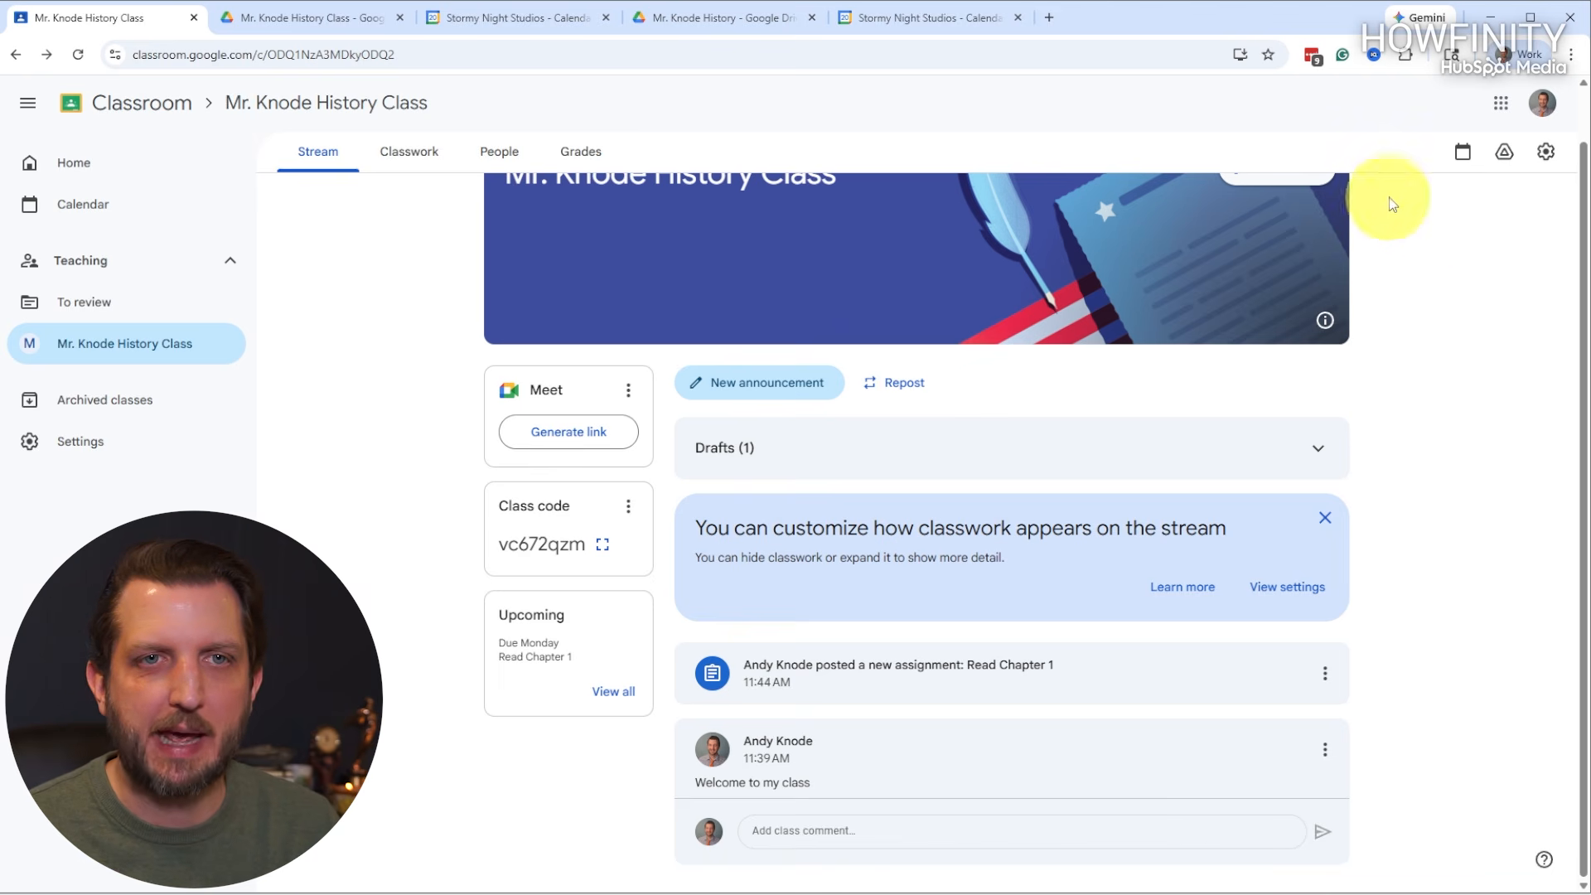
# In the class settings, set the Stream permission to "Students can only comment".
pyautogui.click(1547, 154)
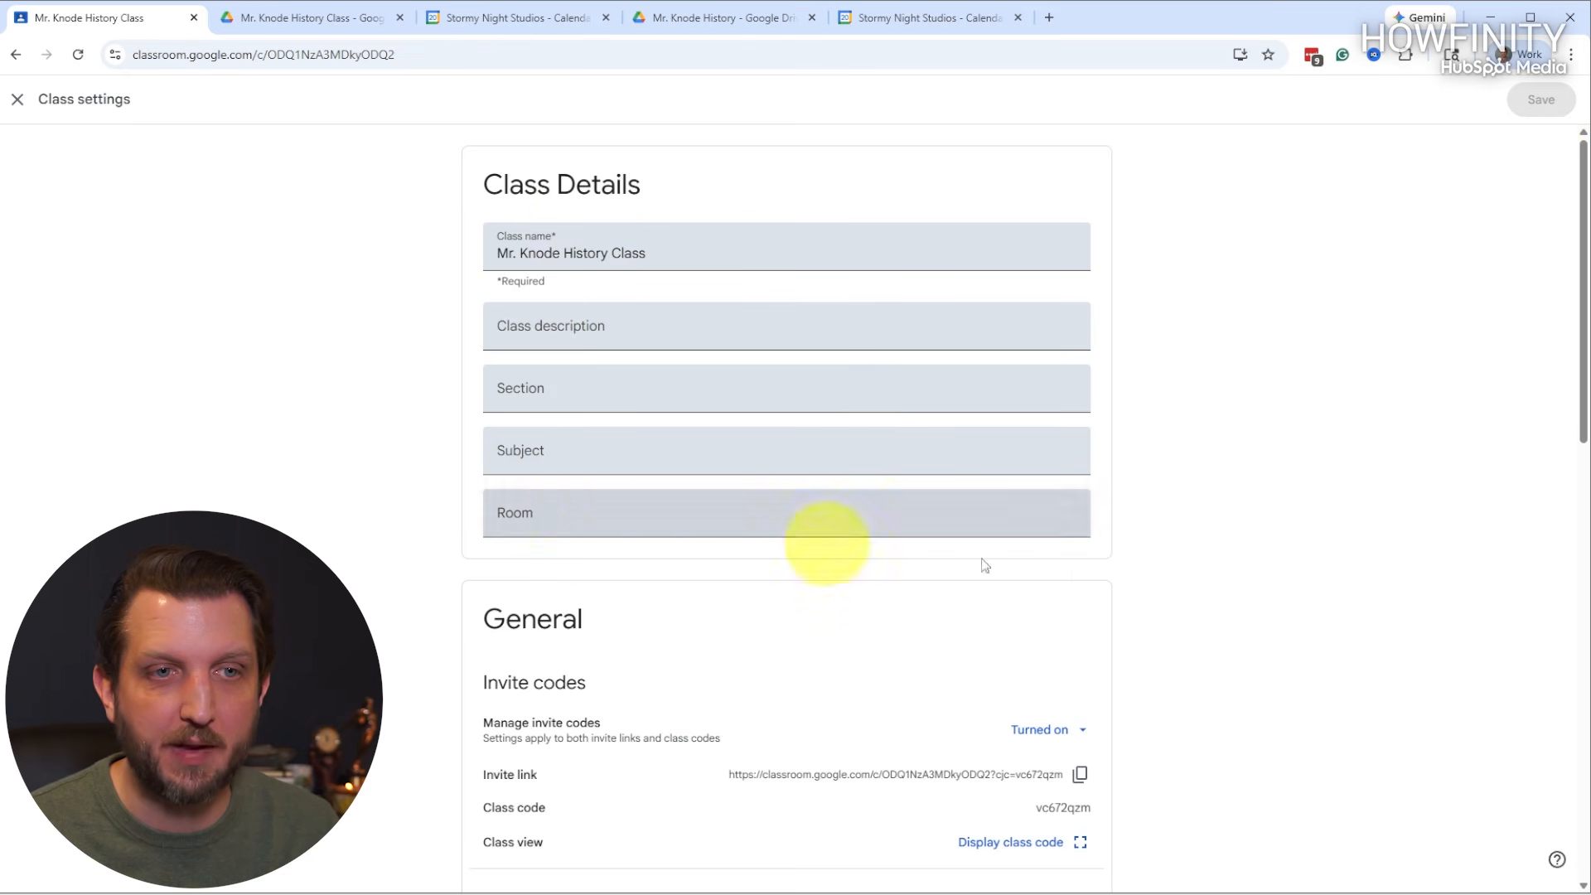
pyautogui.scroll(-3, 1155, 633)
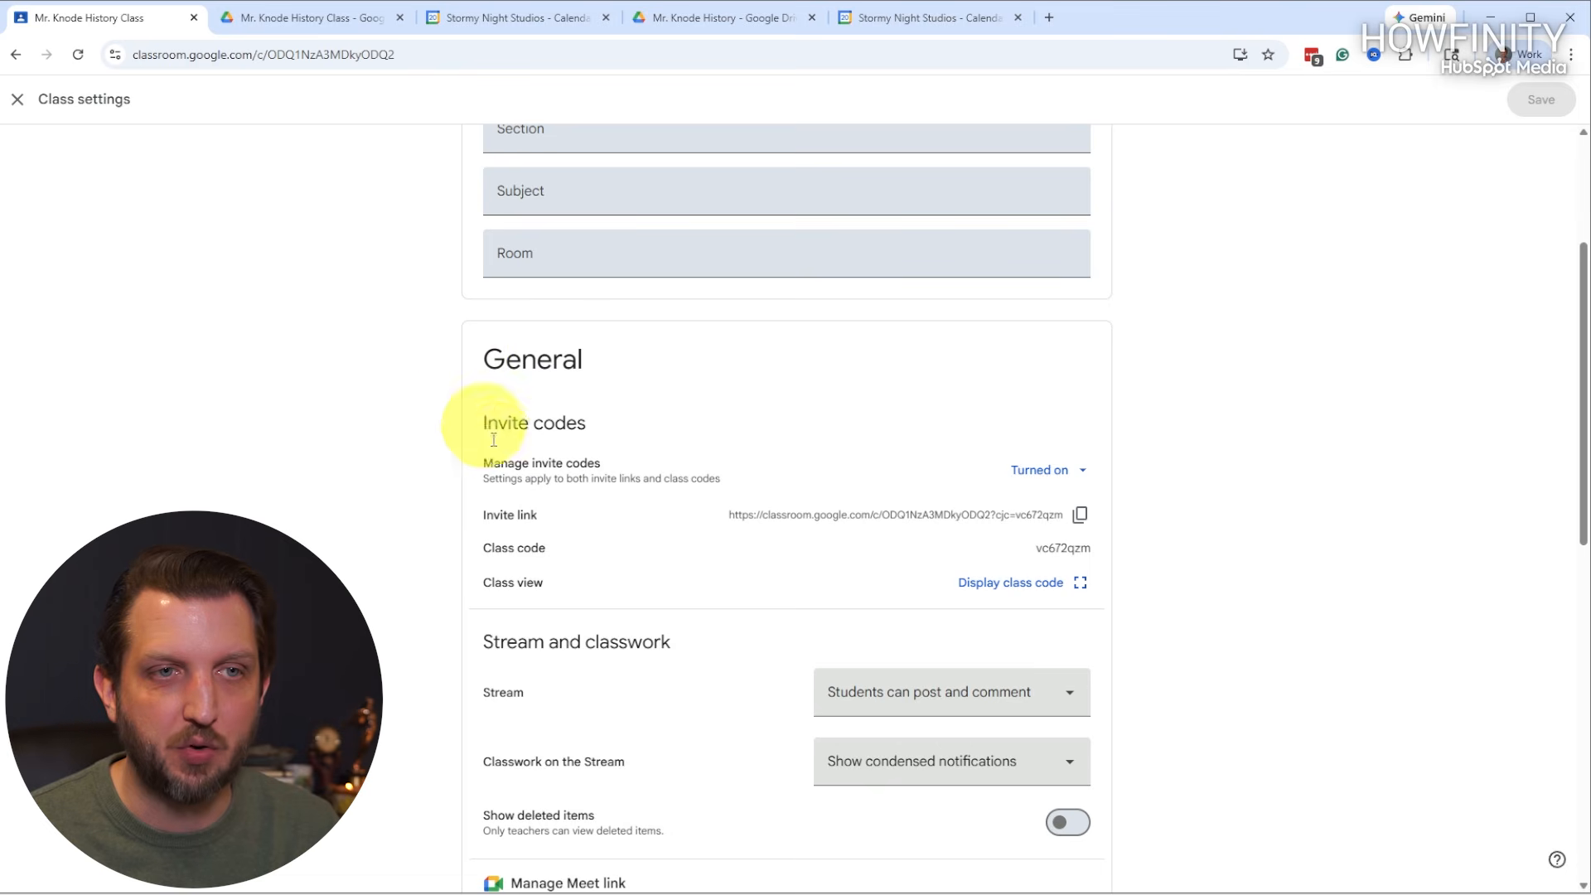
pyautogui.scroll(-2, 611, 597)
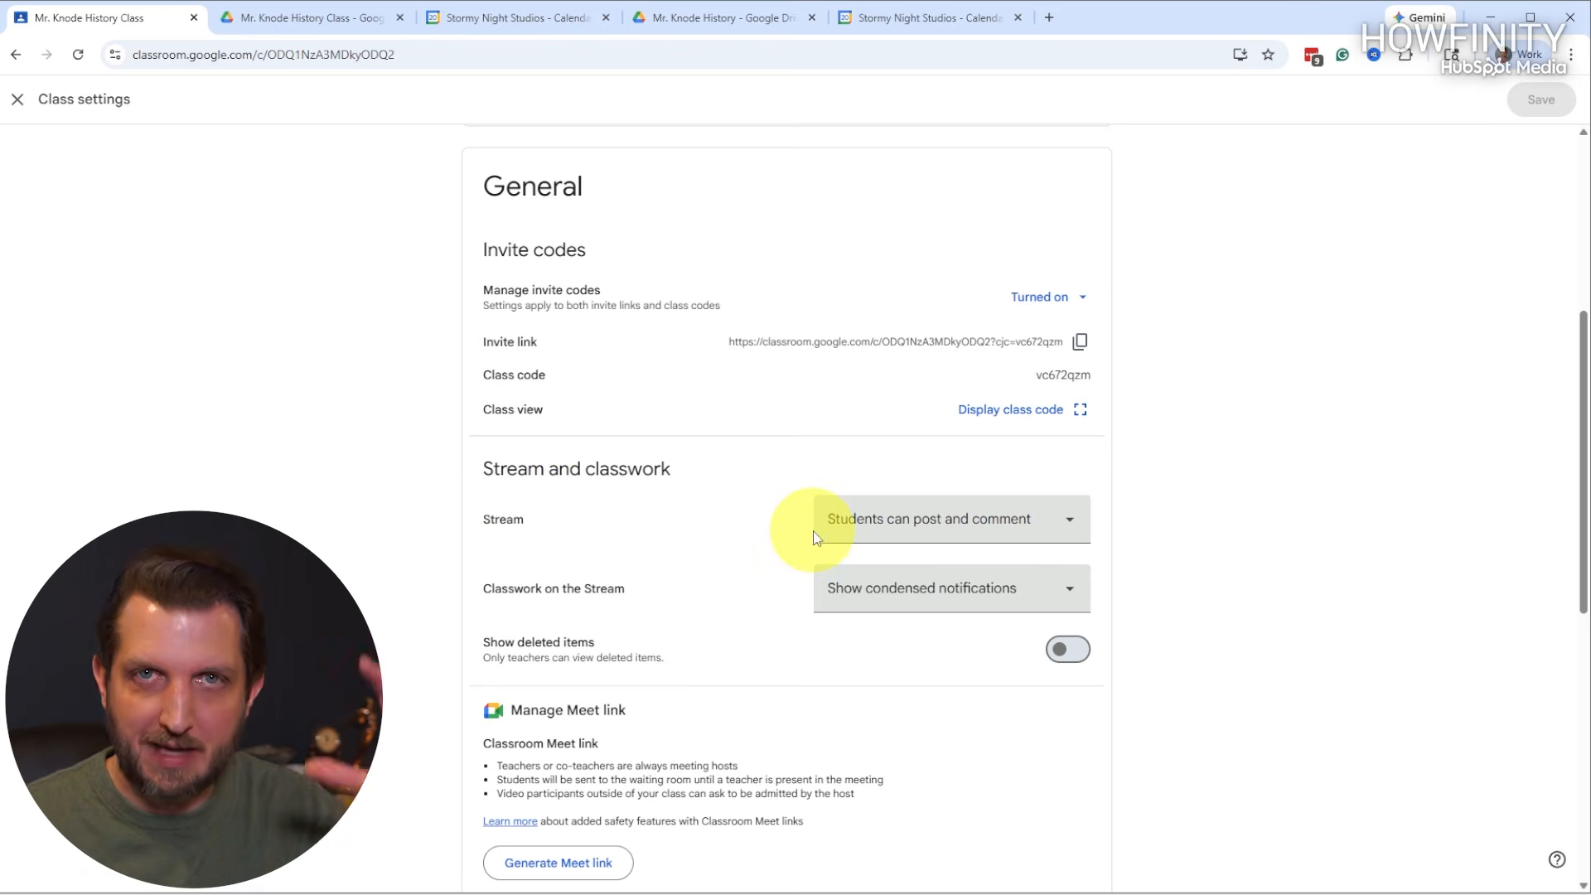
pyautogui.click(906, 531)
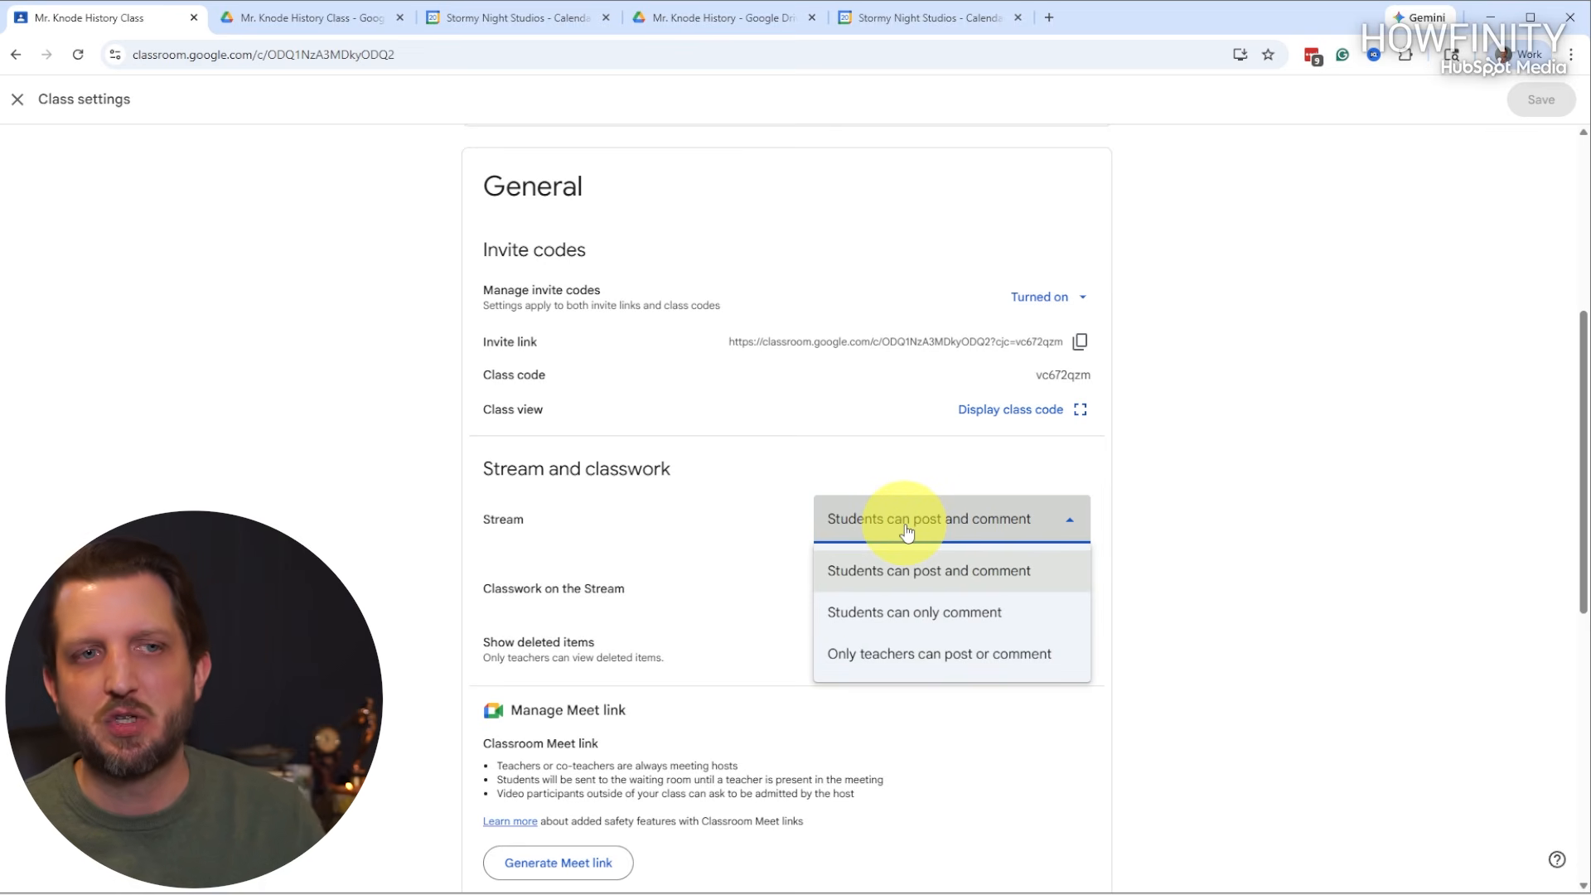
pyautogui.click(902, 615)
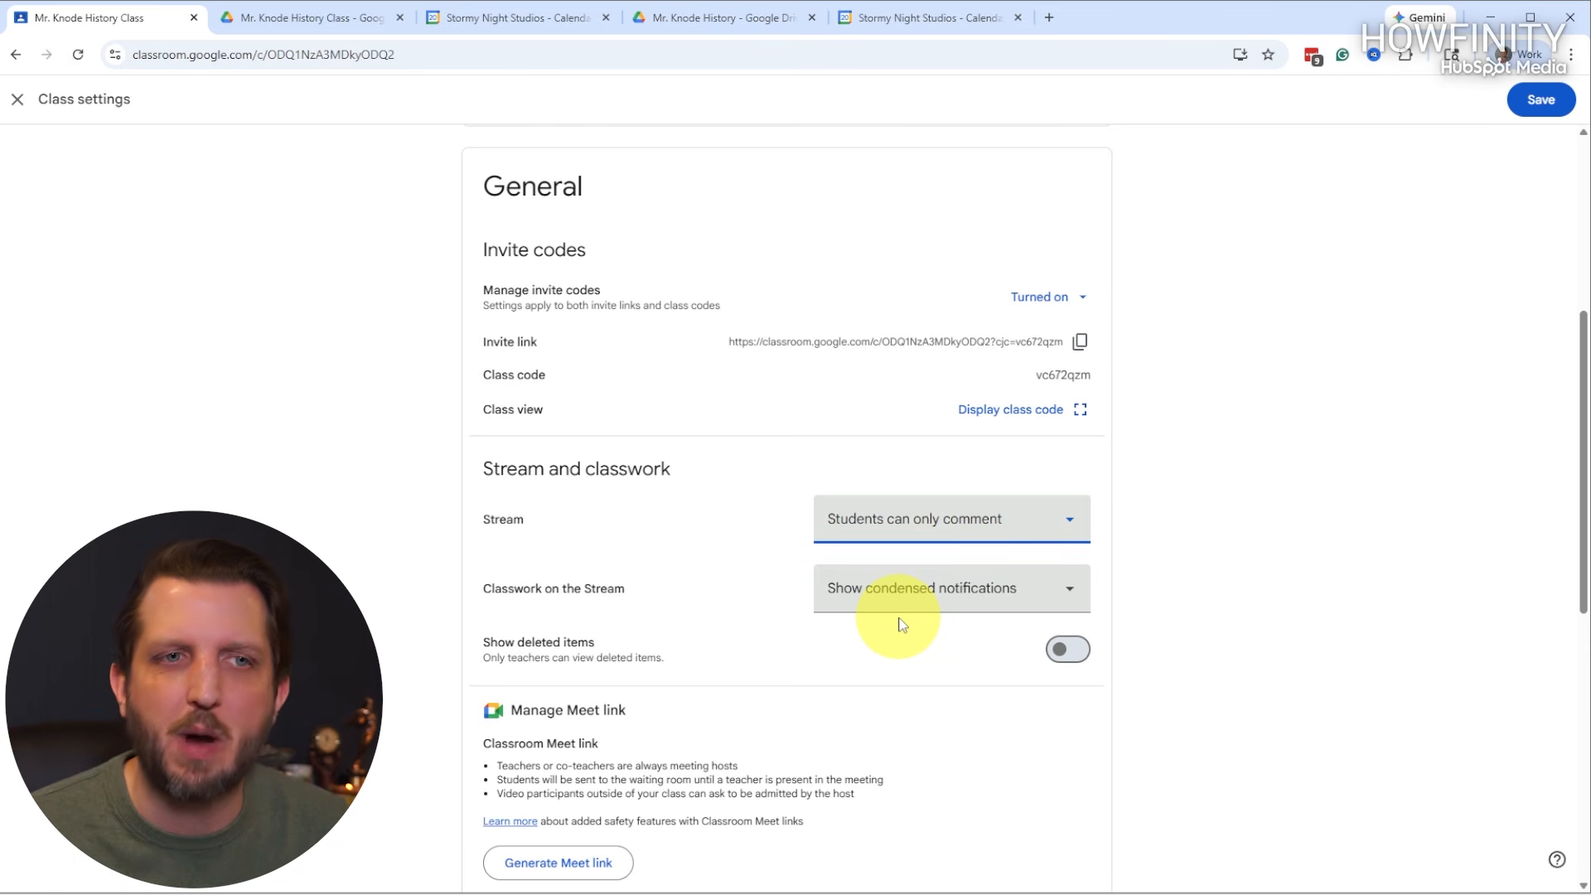
pyautogui.click(949, 522)
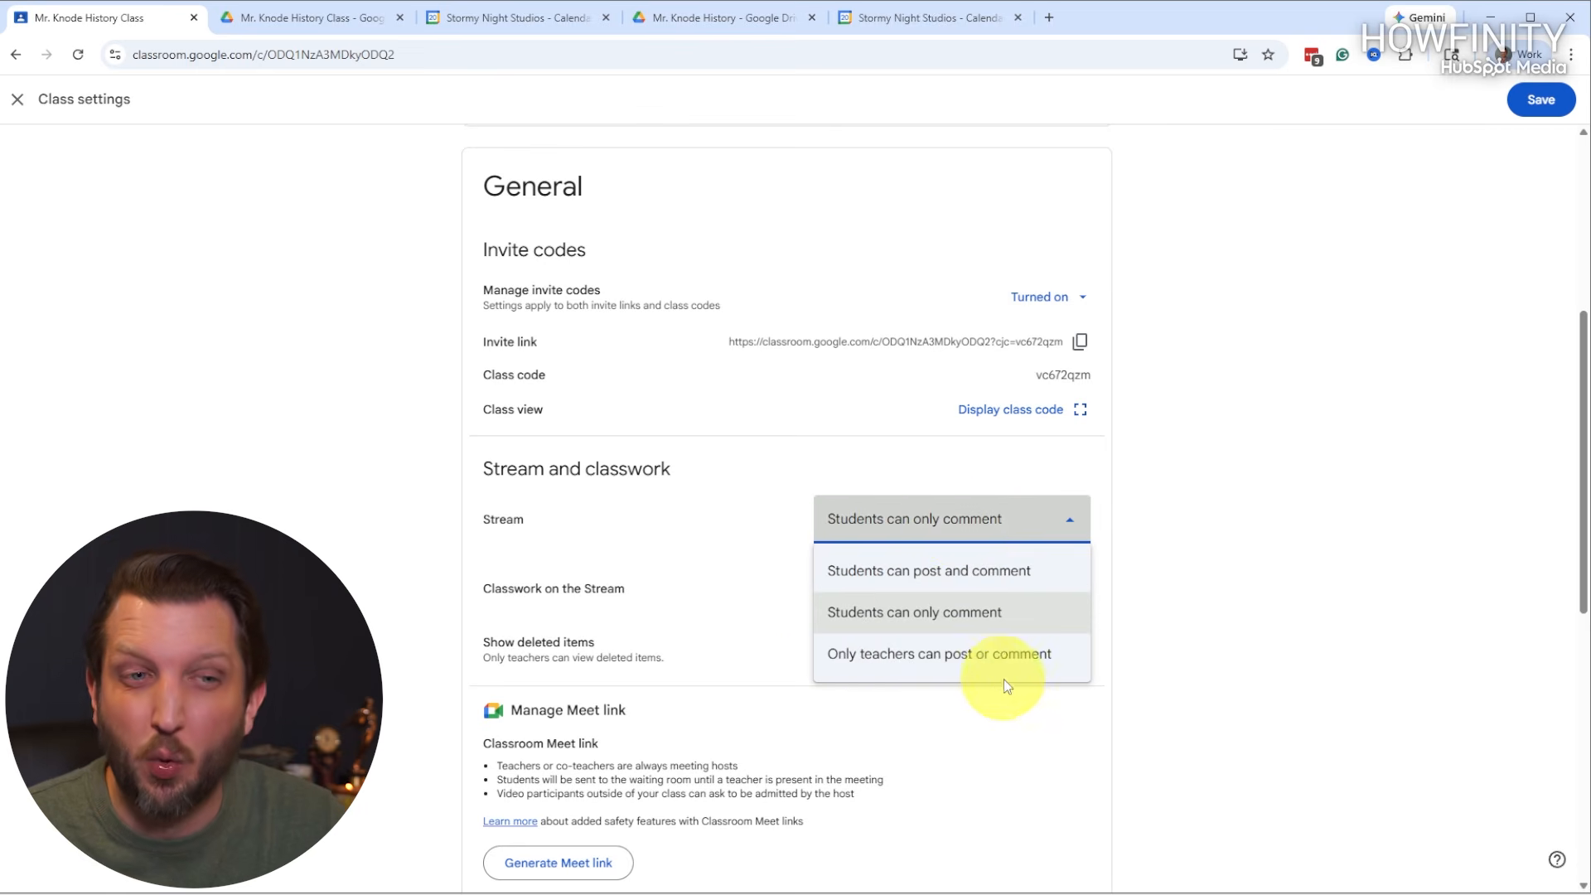
pyautogui.click(1197, 527)
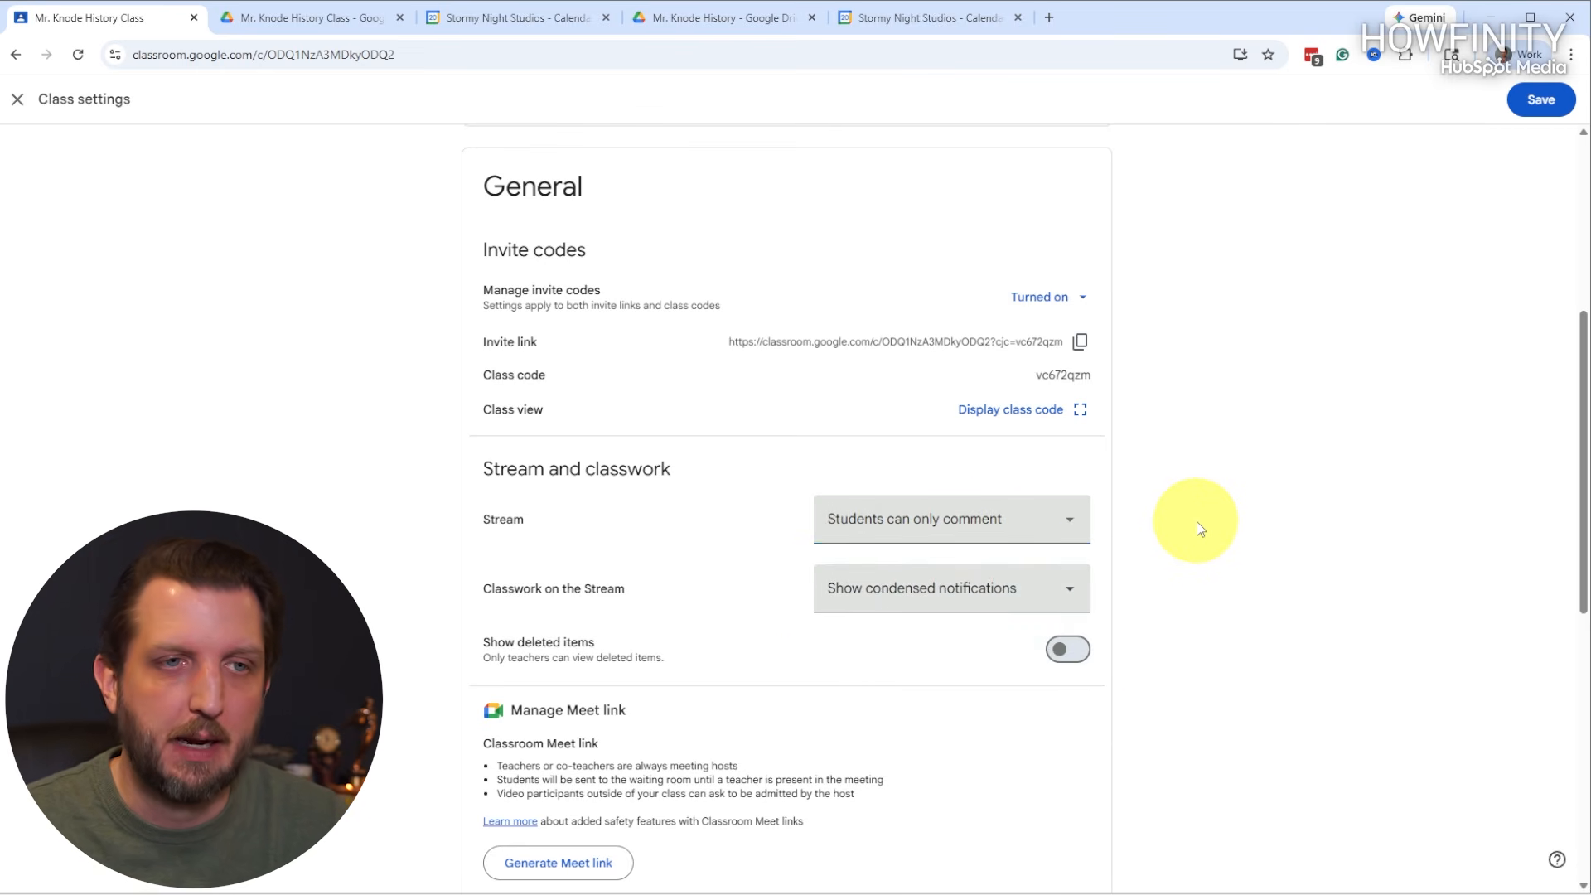
# Review the Meet link and grading options in the class settings and save the settings.
pyautogui.scroll(-8, 1161, 529)
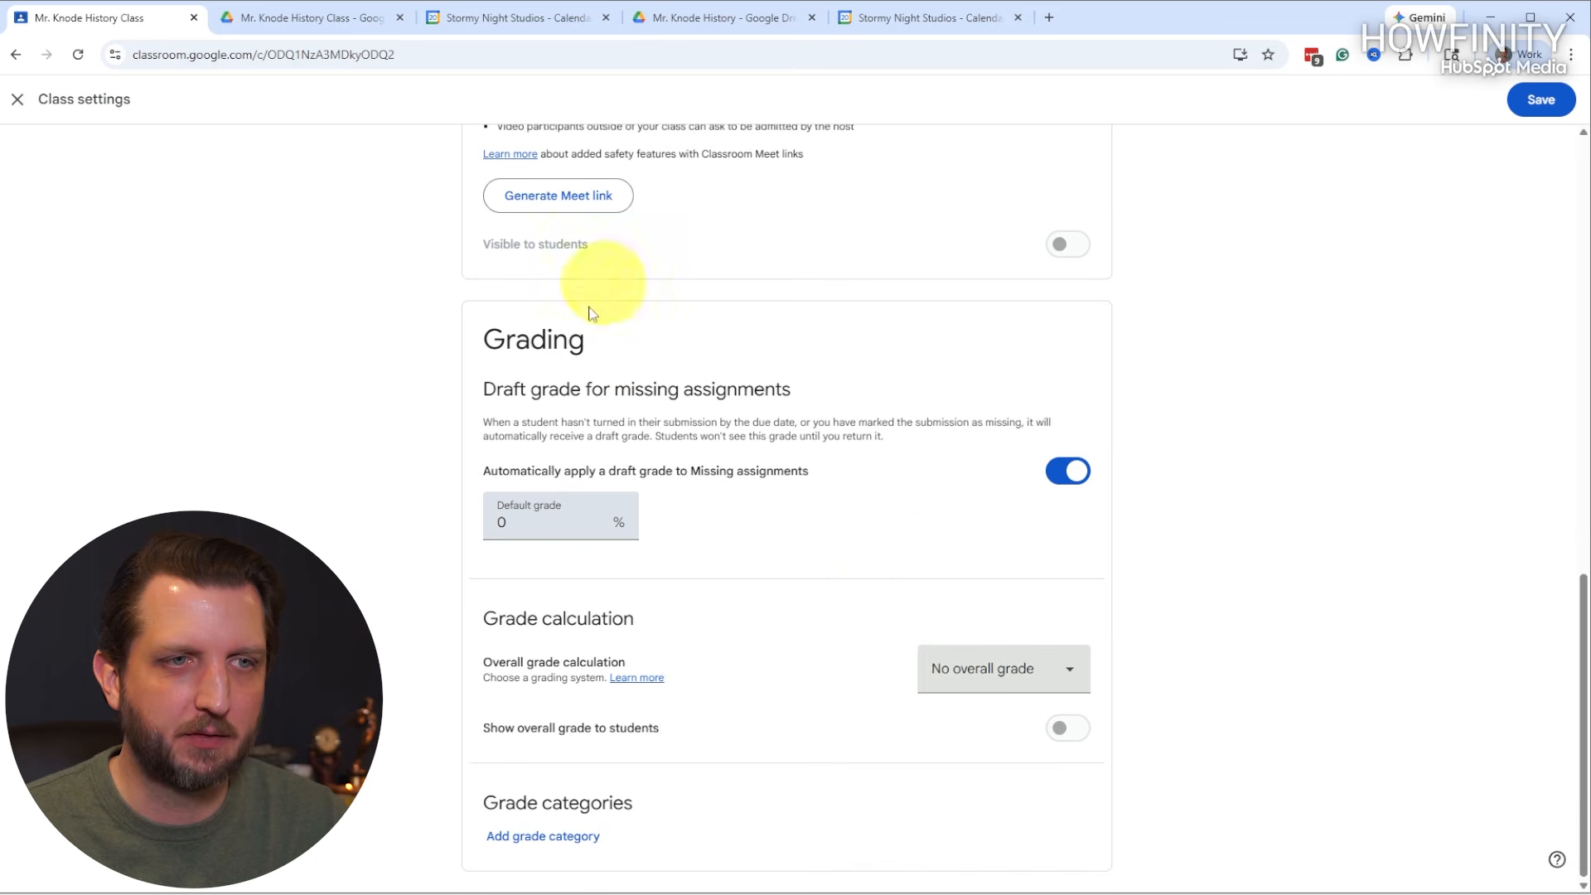
pyautogui.scroll(5, 1077, 625)
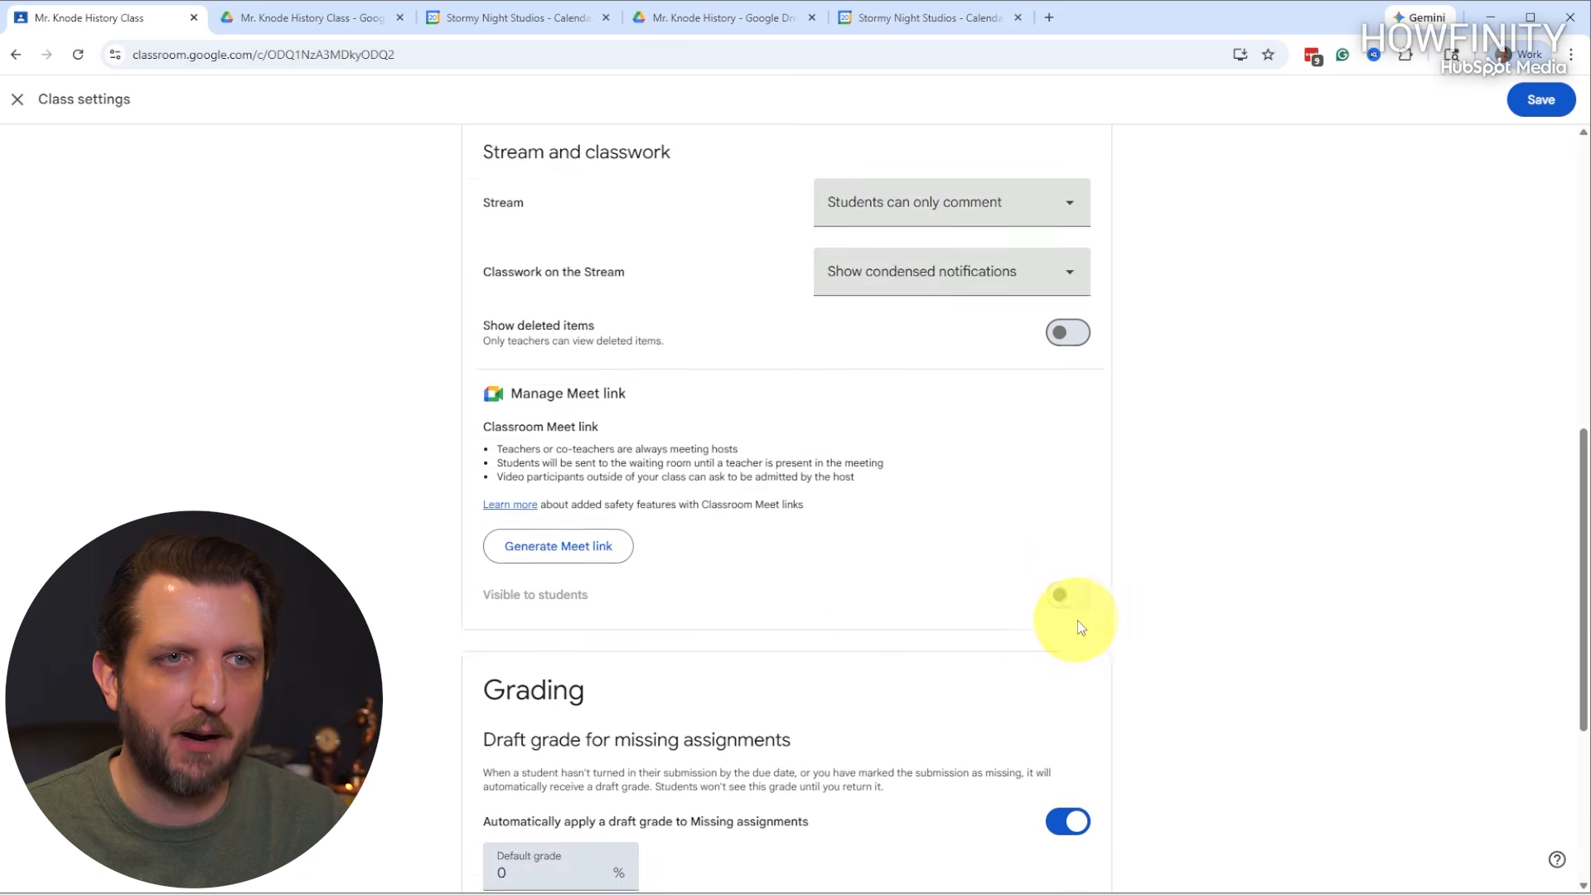
pyautogui.scroll(1, 1060, 604)
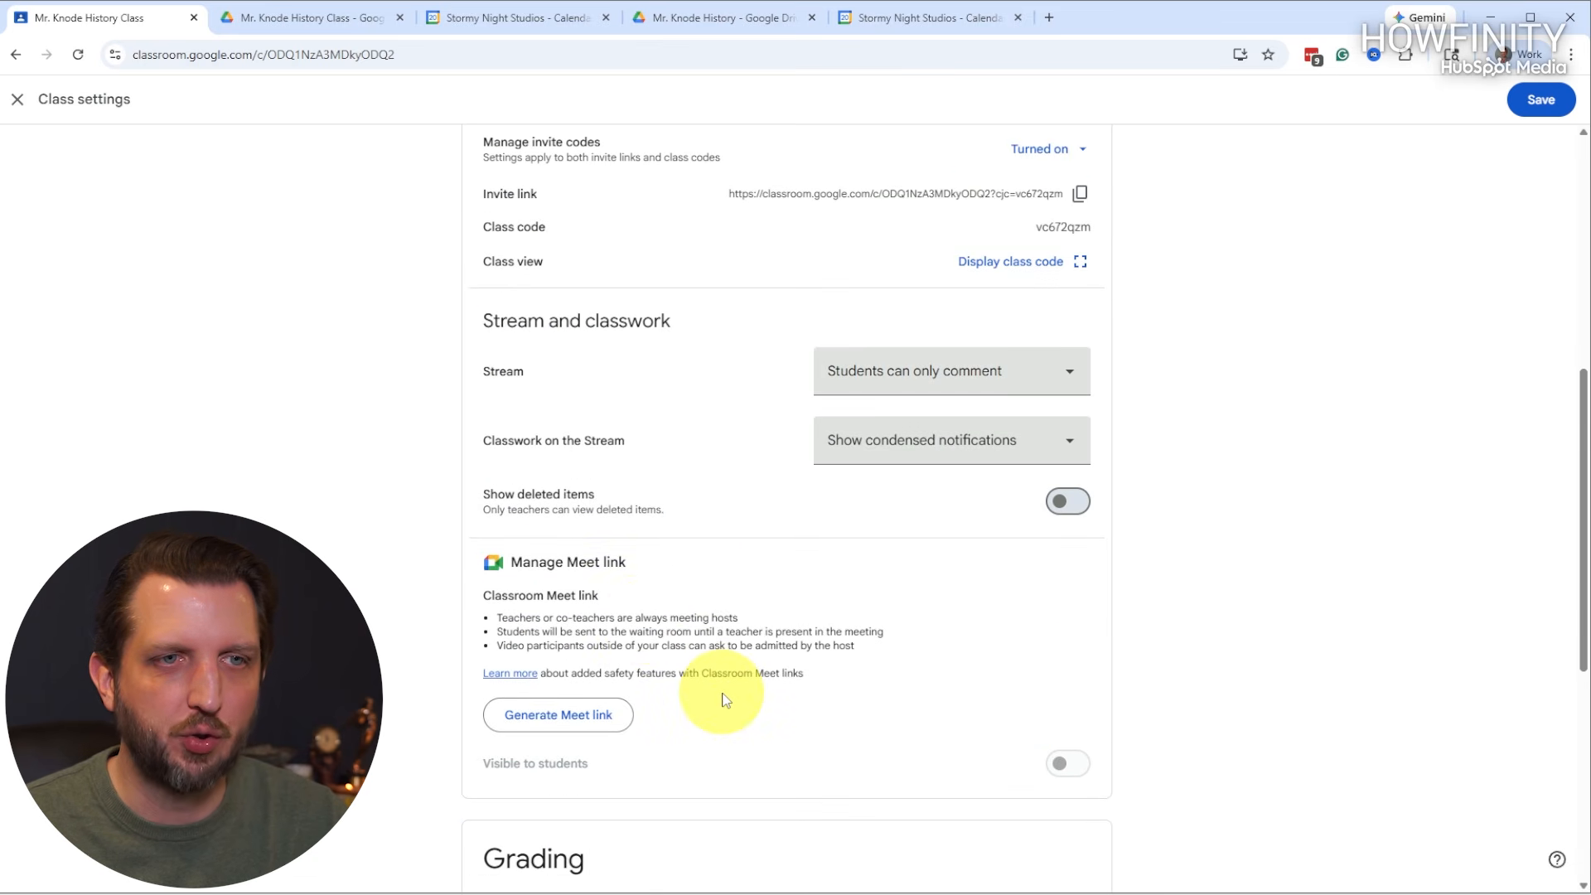
pyautogui.scroll(3, 1335, 561)
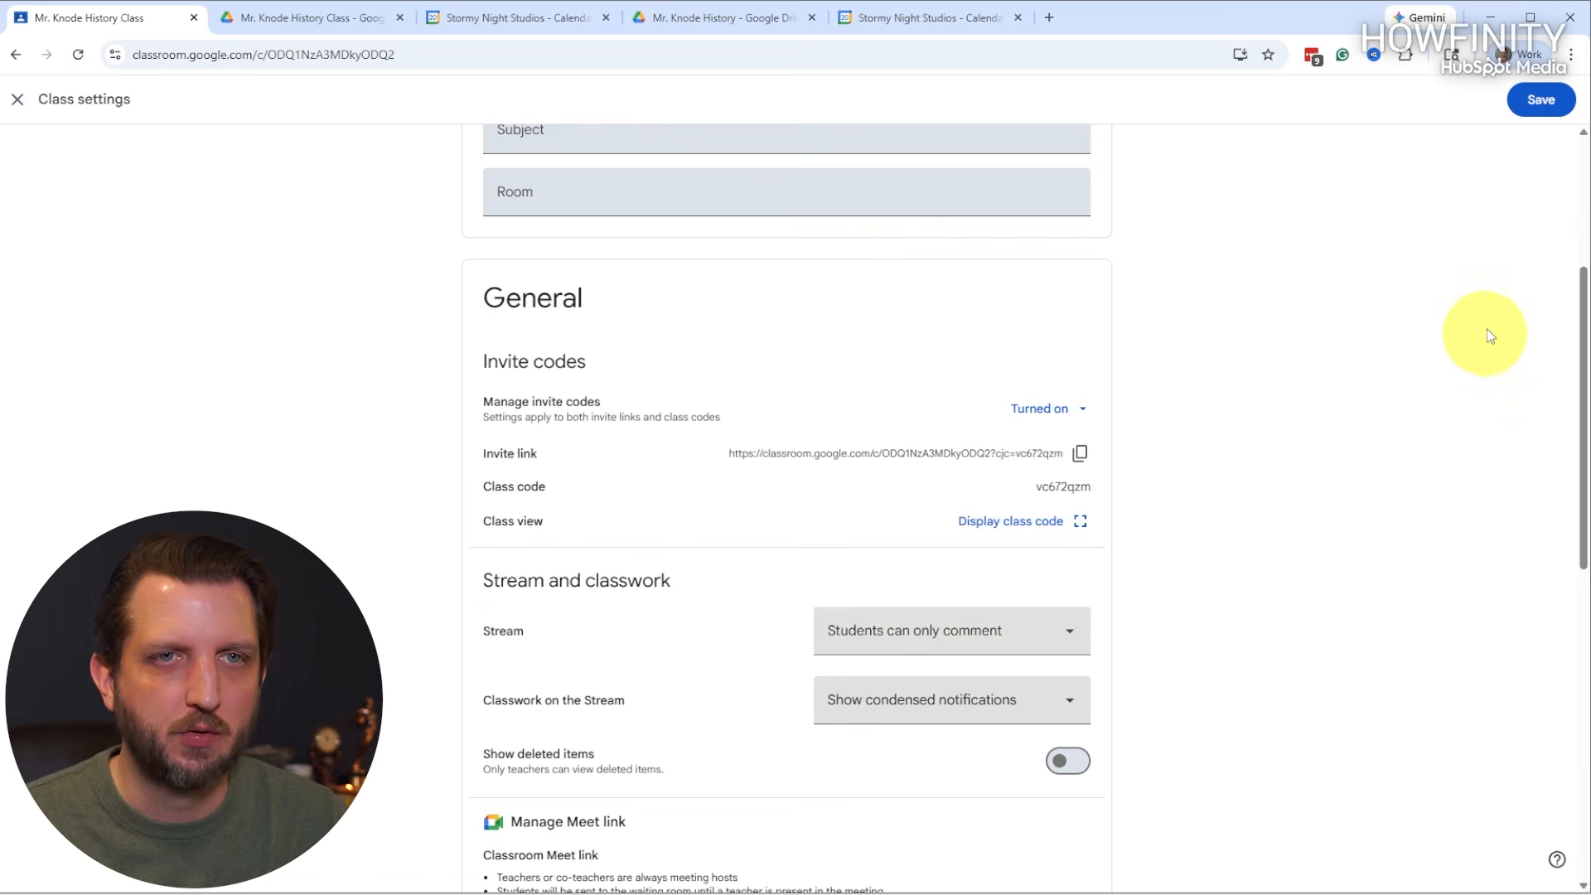
pyautogui.click(1540, 103)
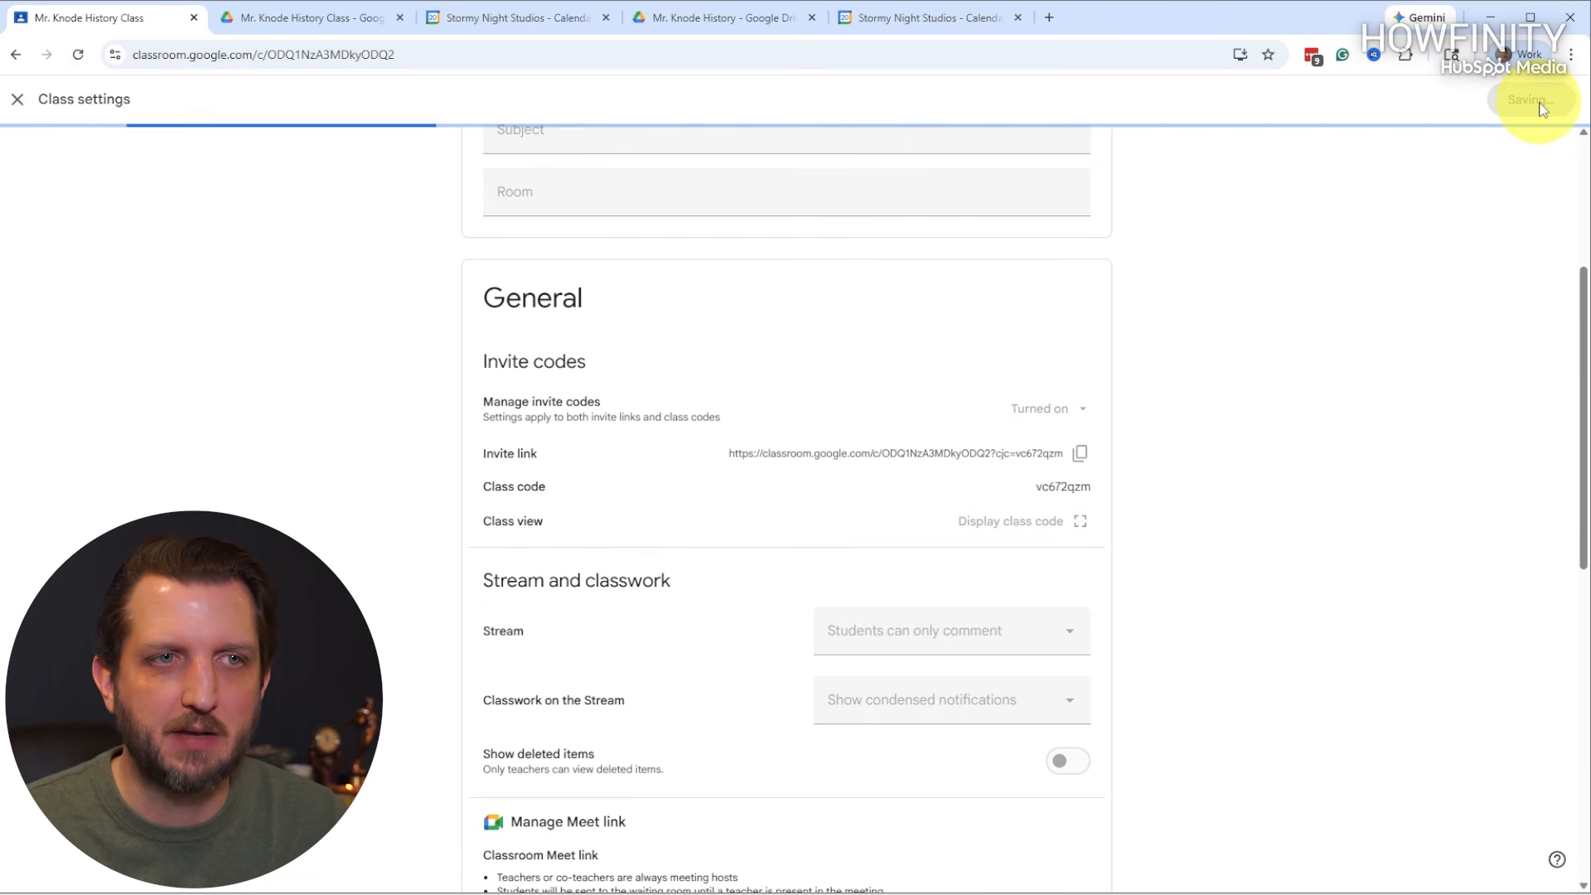